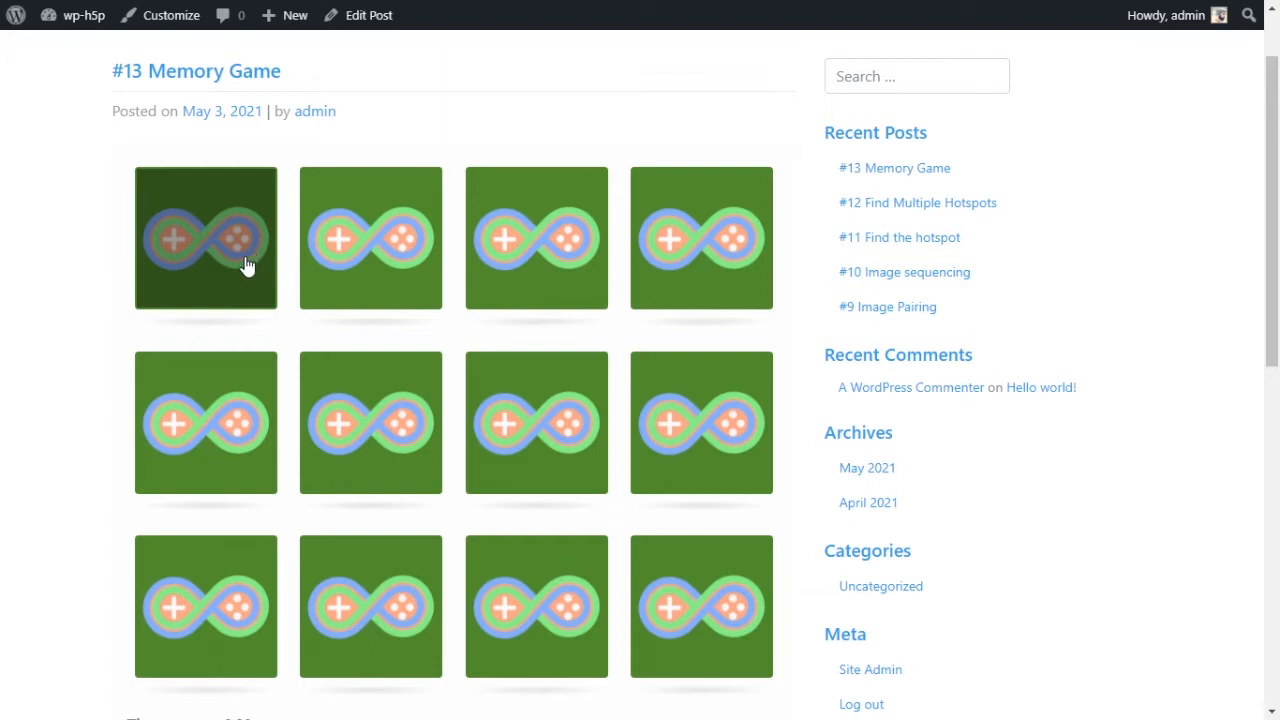
Try two pairs in the memory game, uncovering the statue, British, Japanese and Chinese flag cards, and use their sound controls
{"action": "left_click", "coordinate": [247, 265]}
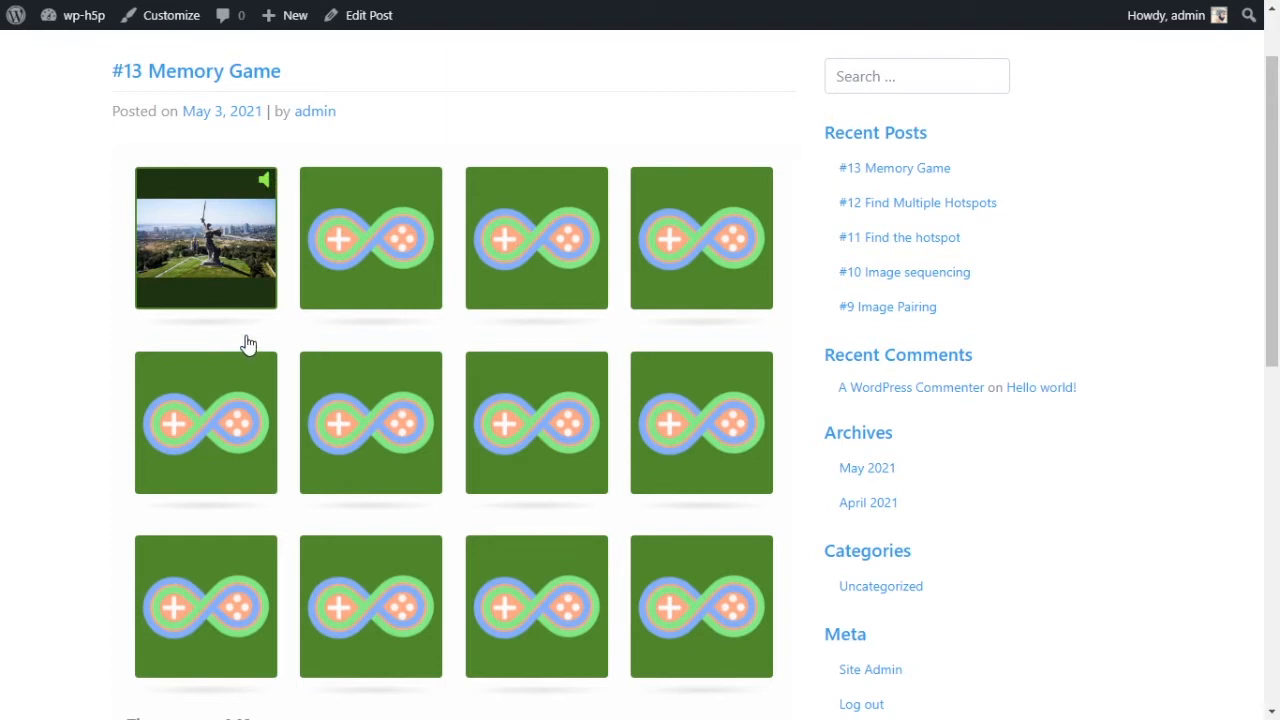
{"action": "left_click", "coordinate": [263, 186]}
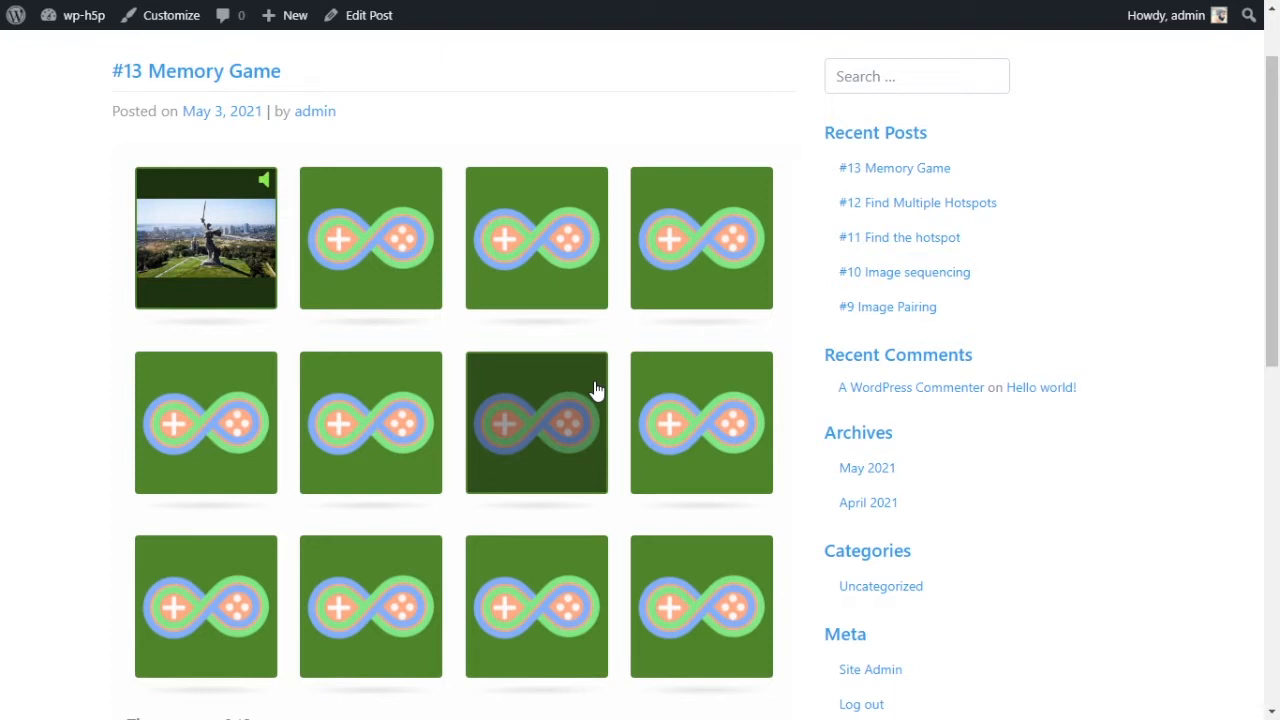
{"action": "left_click", "coordinate": [580, 414]}
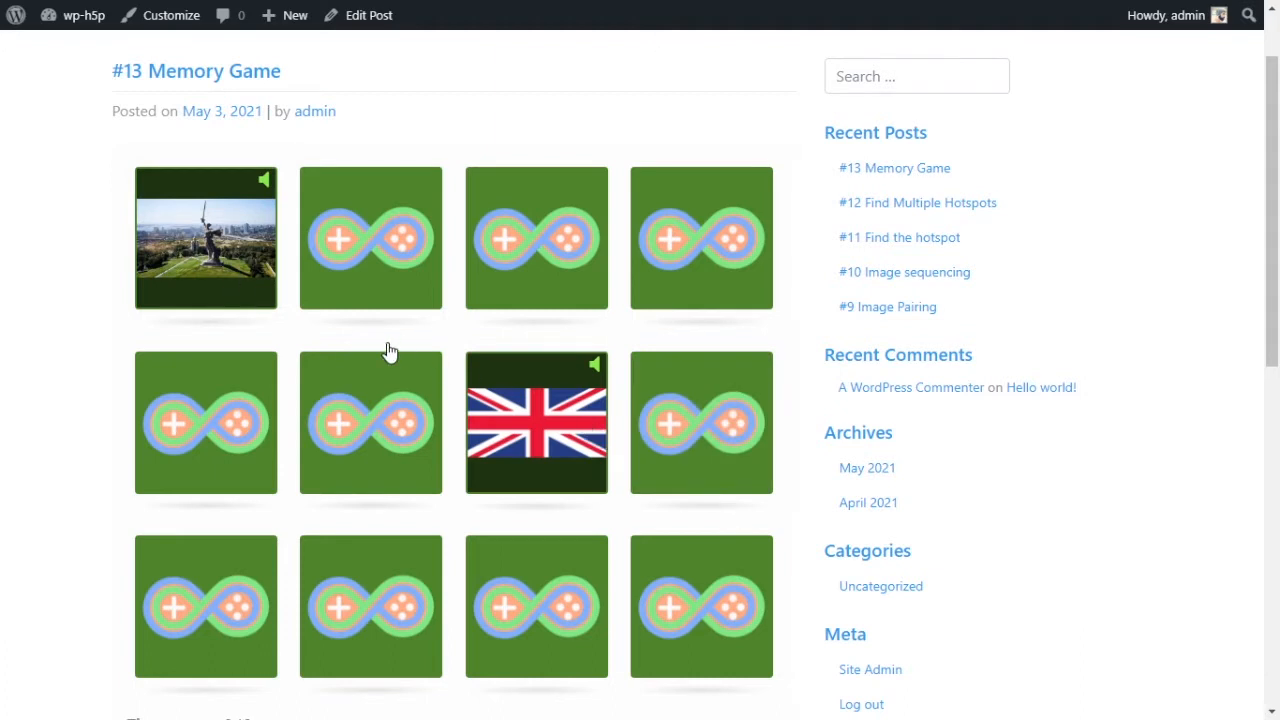
{"action": "left_click", "coordinate": [424, 259]}
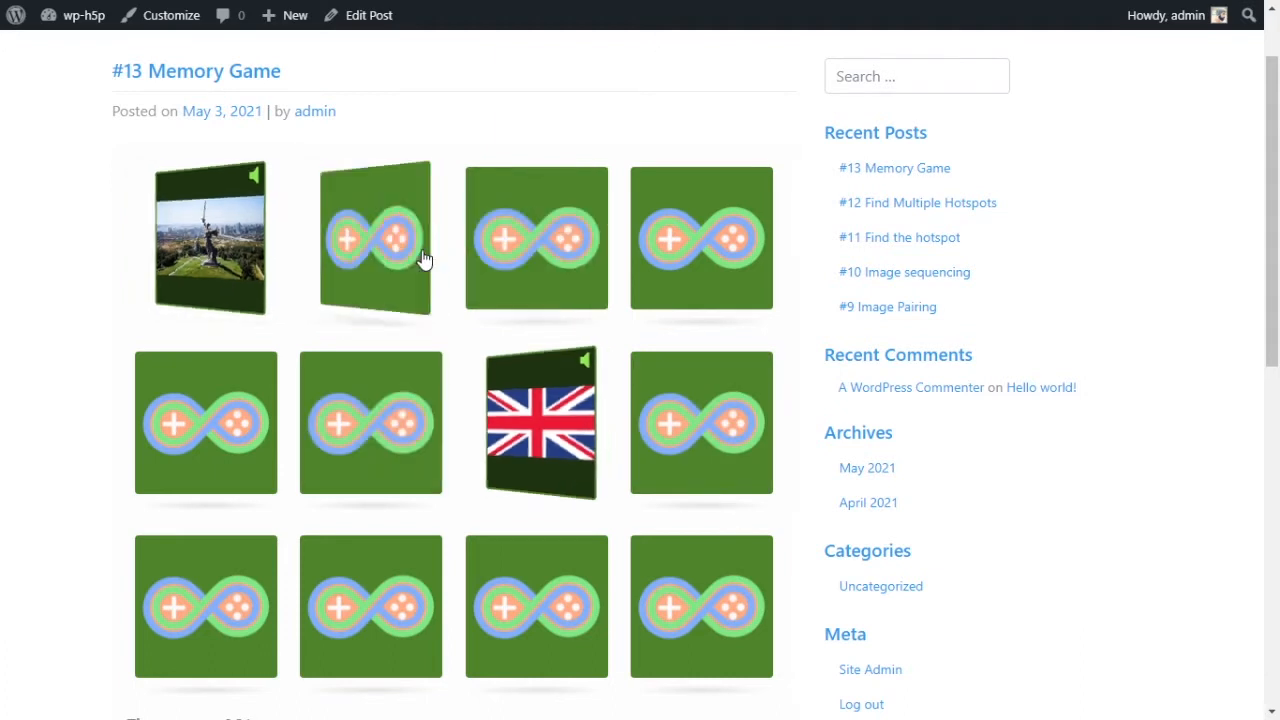
{"action": "left_click", "coordinate": [770, 445]}
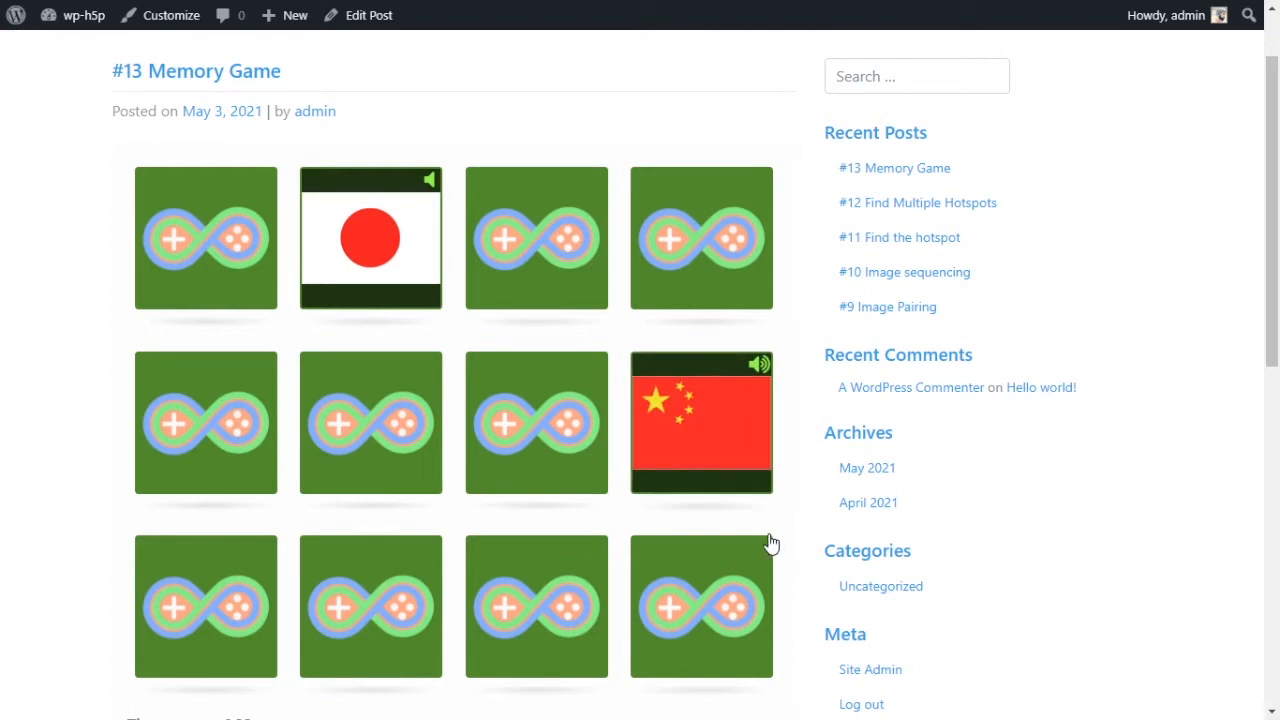
{"action": "left_click", "coordinate": [757, 371]}
{"action": "left_click", "coordinate": [760, 370]}
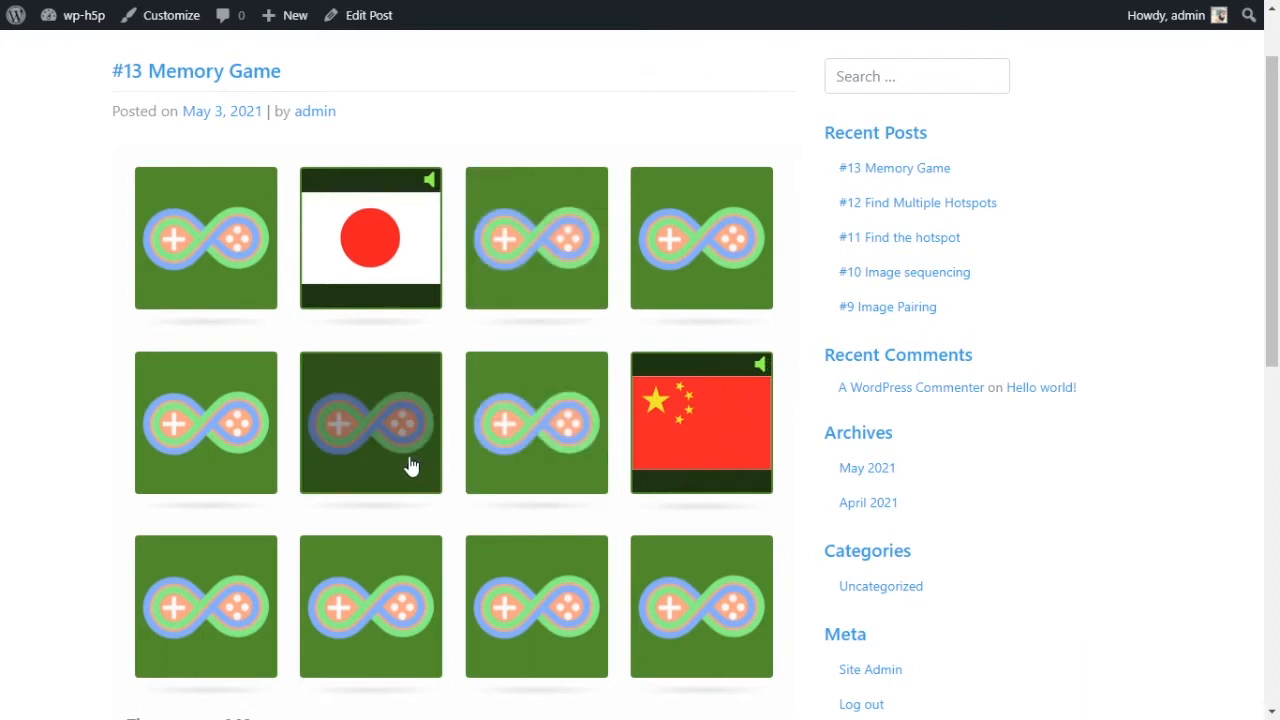
Uncover the Statue of Liberty and Big Ben pair, then the Leaning Tower of Pisa and third-row third-column cards
{"action": "left_click", "coordinate": [264, 450]}
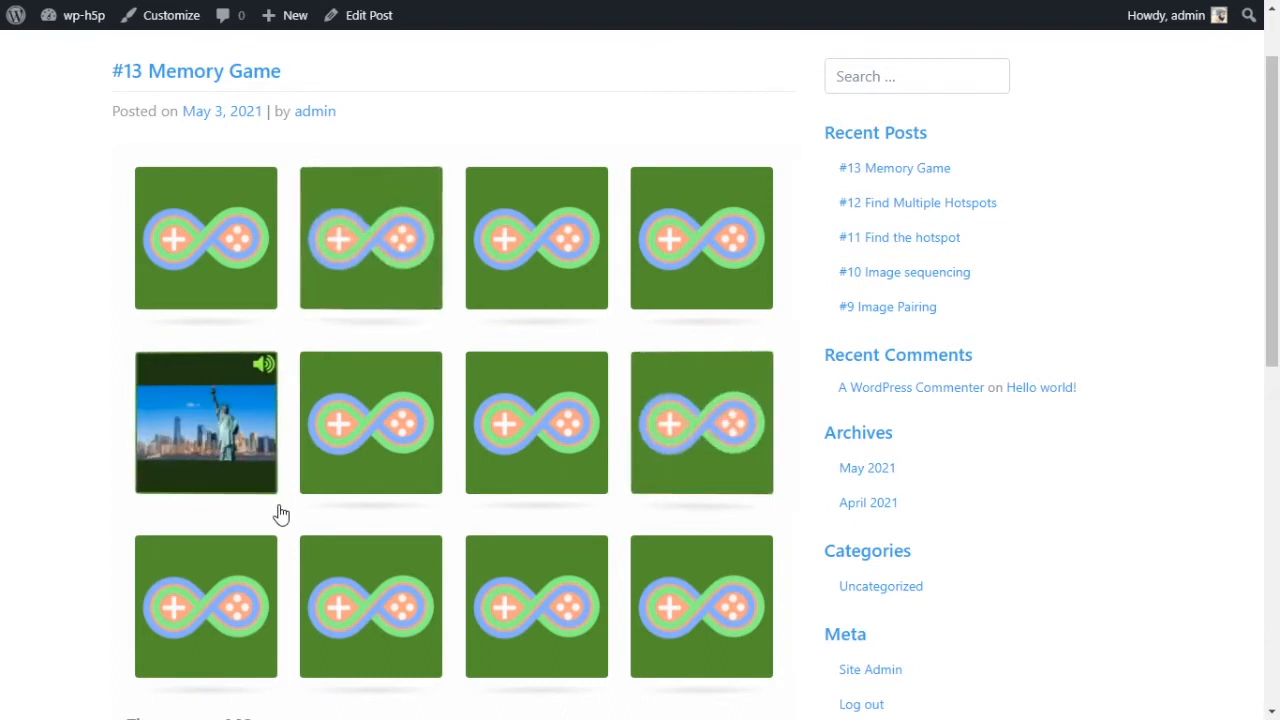
{"action": "left_click", "coordinate": [377, 603]}
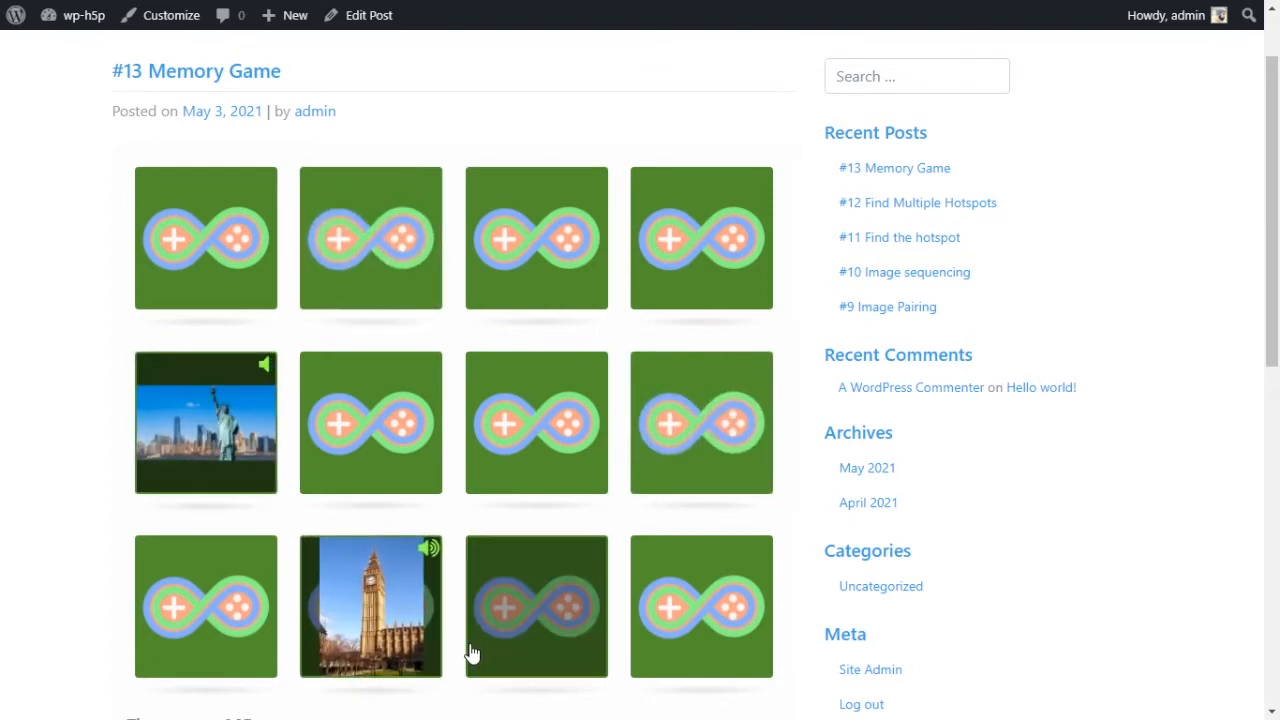
{"action": "left_click", "coordinate": [406, 449]}
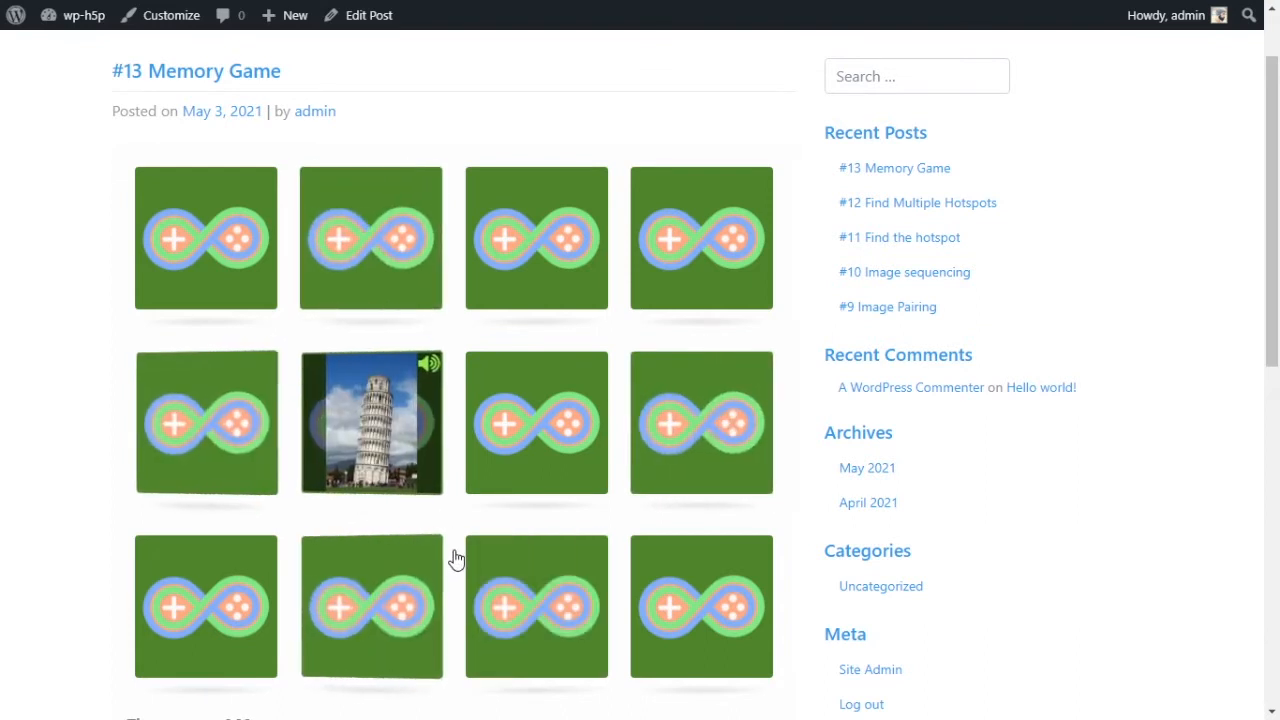
{"action": "left_click", "coordinate": [597, 563]}
Match the hilltop statue card with the Russian flag card, after trying the Japanese flag card with the statue
{"action": "left_click", "coordinate": [424, 262]}
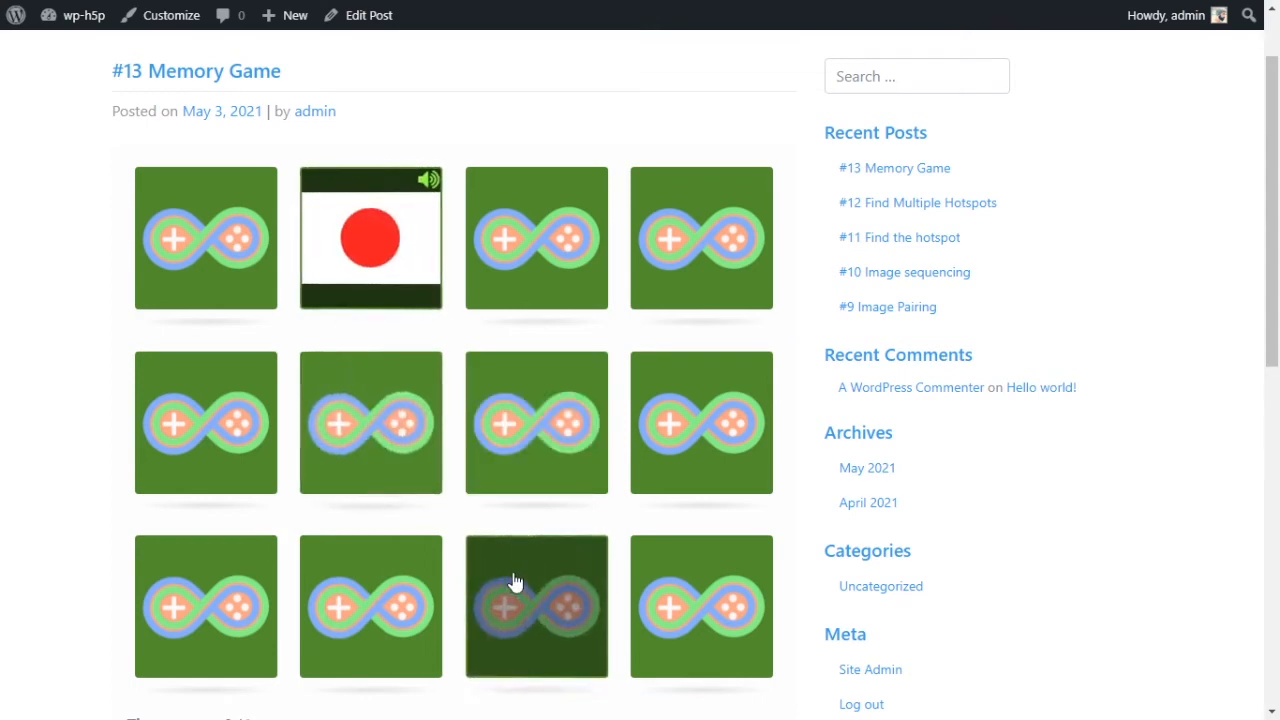
{"action": "left_click", "coordinate": [196, 293]}
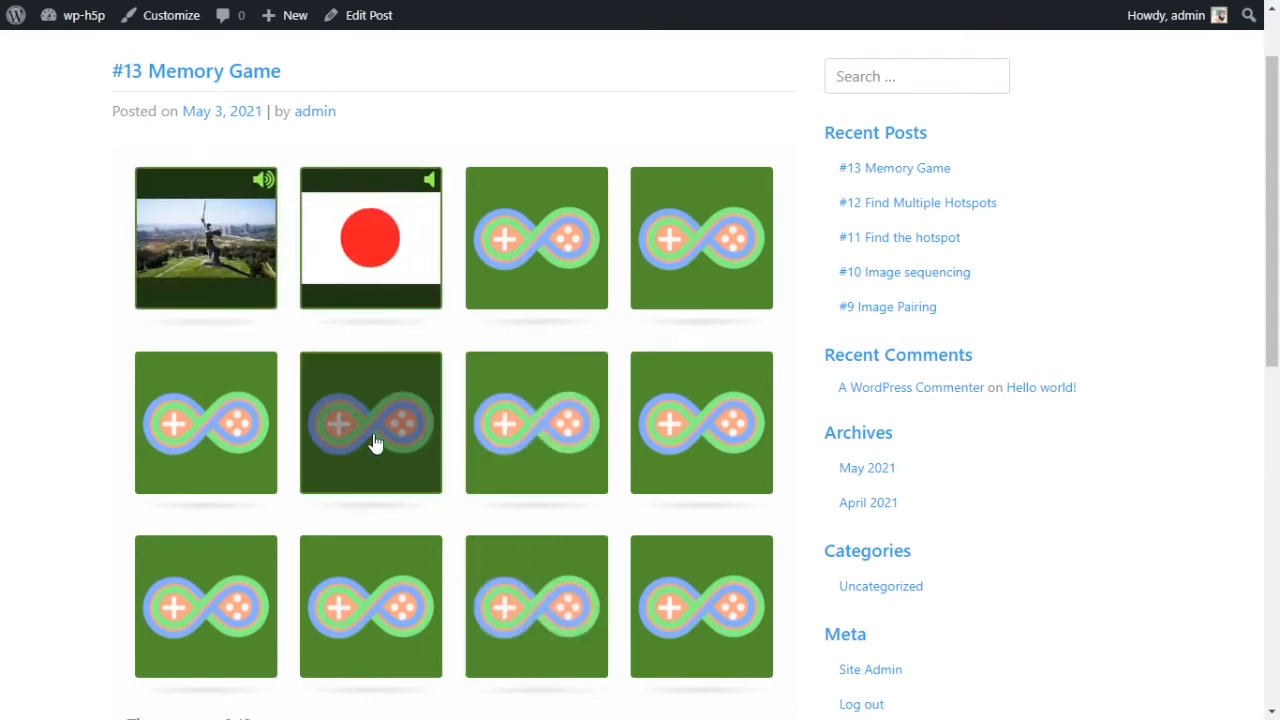
{"action": "left_click", "coordinate": [523, 594]}
{"action": "left_click", "coordinate": [247, 279]}
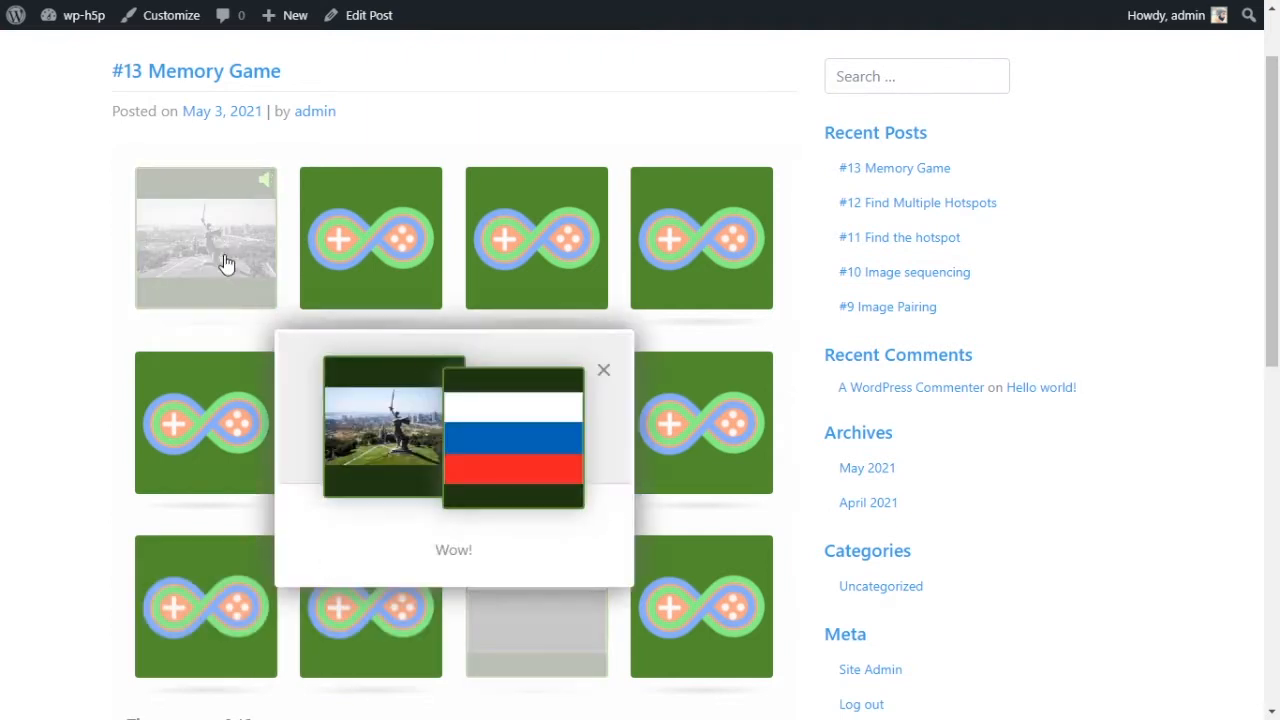
{"action": "double_click", "coordinate": [465, 552]}
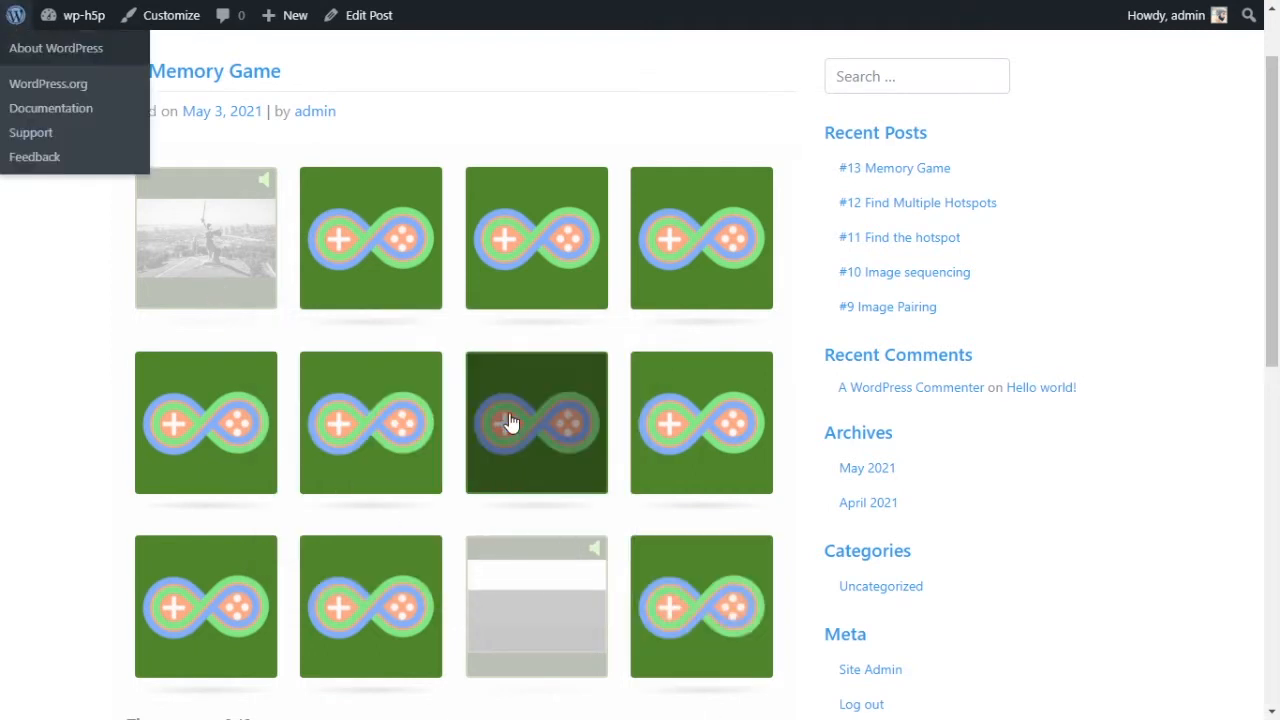
Try further card pairs among the unmatched flags and landmarks to learn where each picture lies
{"action": "left_click", "coordinate": [517, 271]}
{"action": "left_click", "coordinate": [343, 586]}
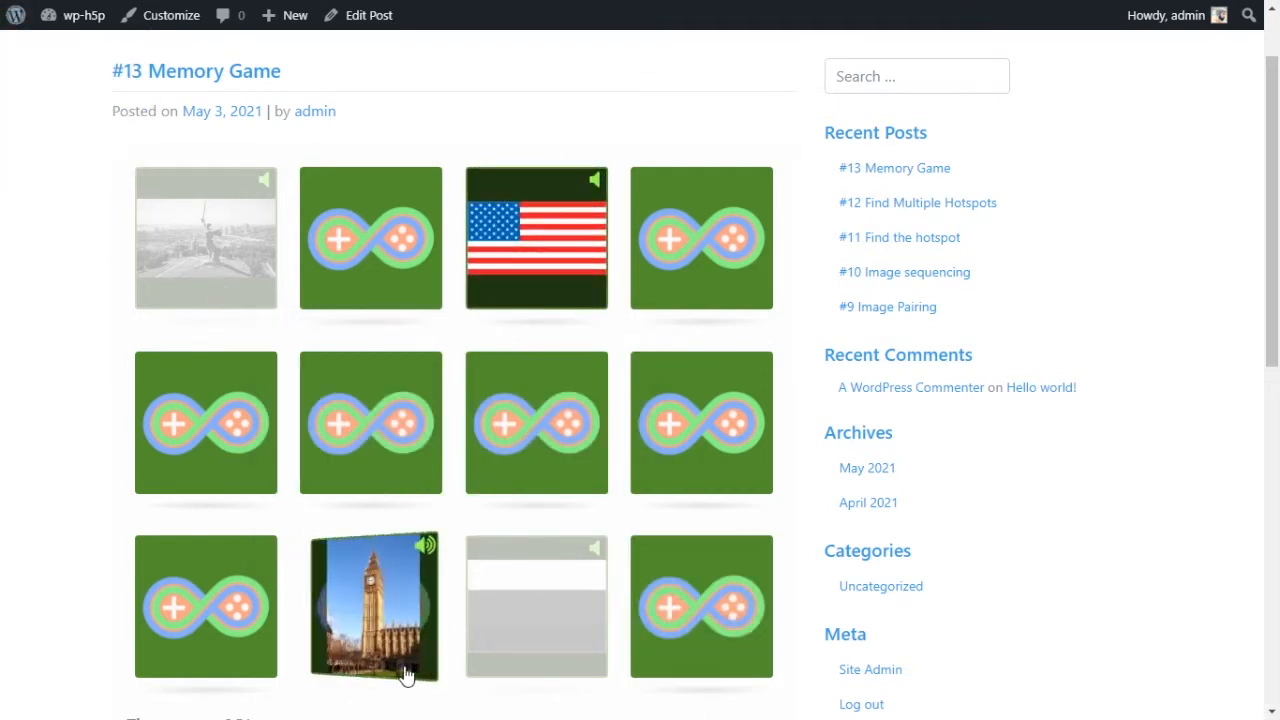
{"action": "left_click", "coordinate": [237, 606]}
{"action": "left_click", "coordinate": [700, 238]}
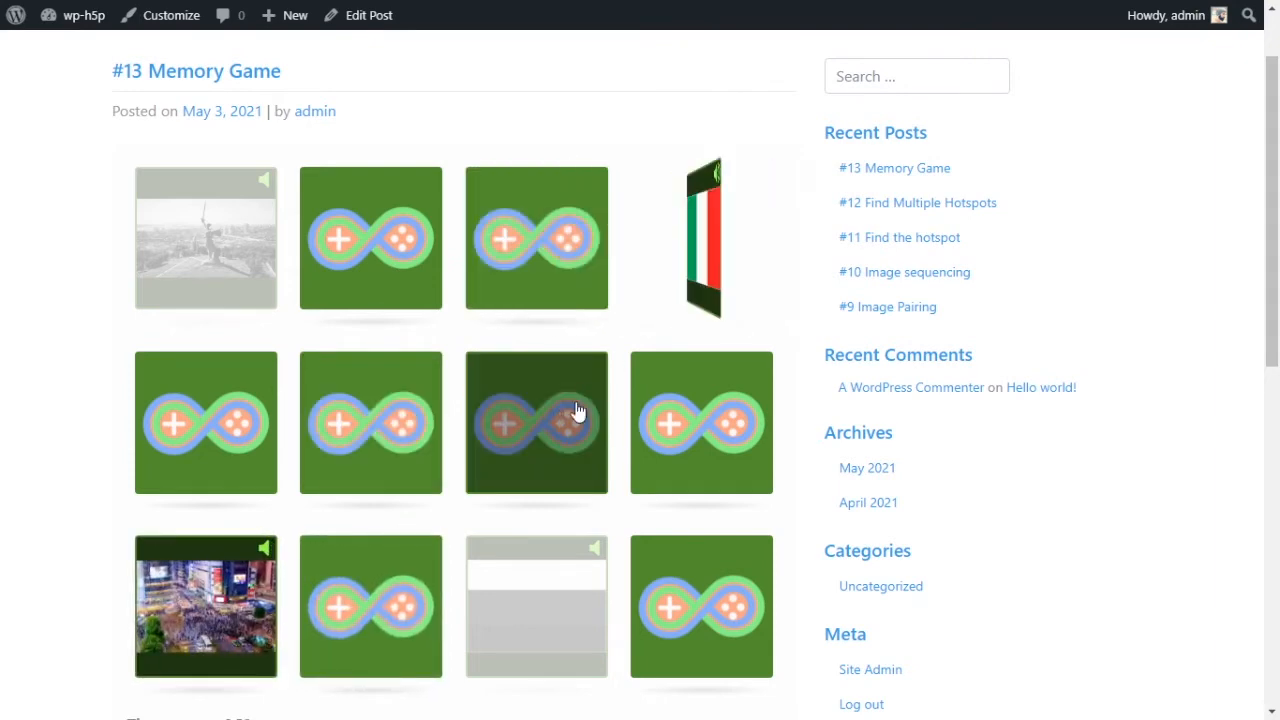
{"action": "left_click", "coordinate": [760, 412]}
{"action": "left_click", "coordinate": [245, 480]}
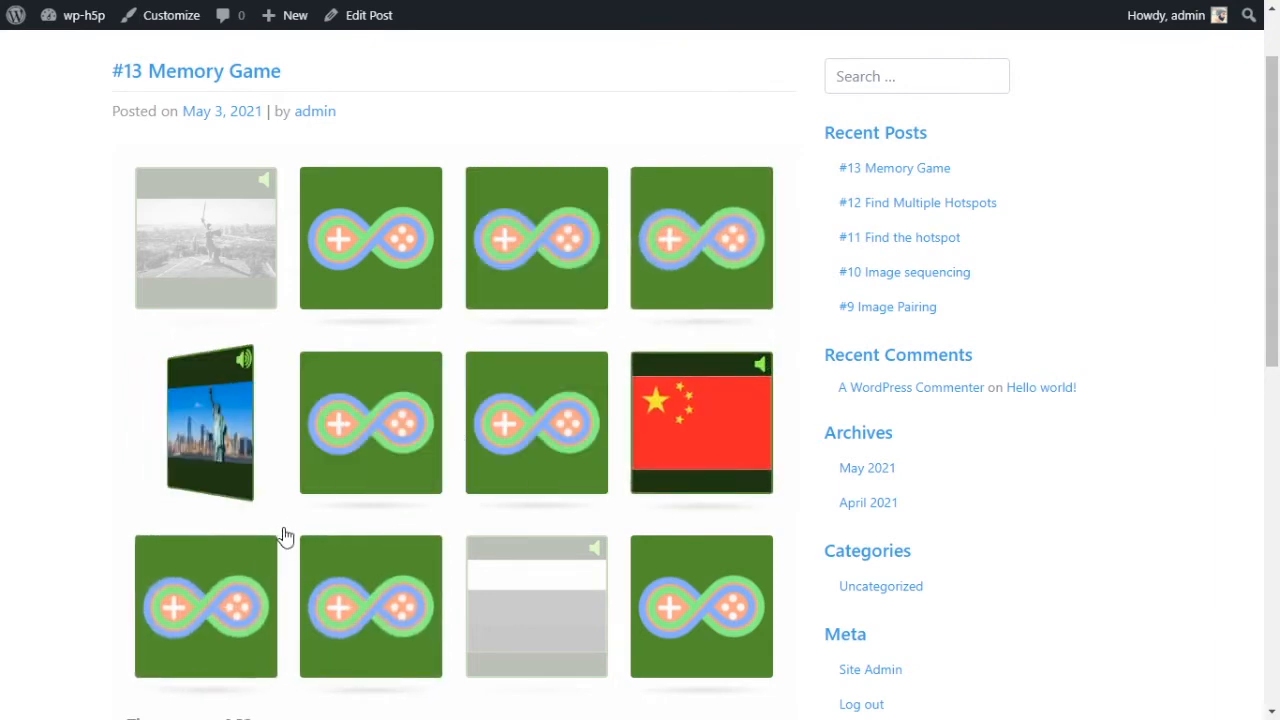
{"action": "left_click", "coordinate": [318, 580]}
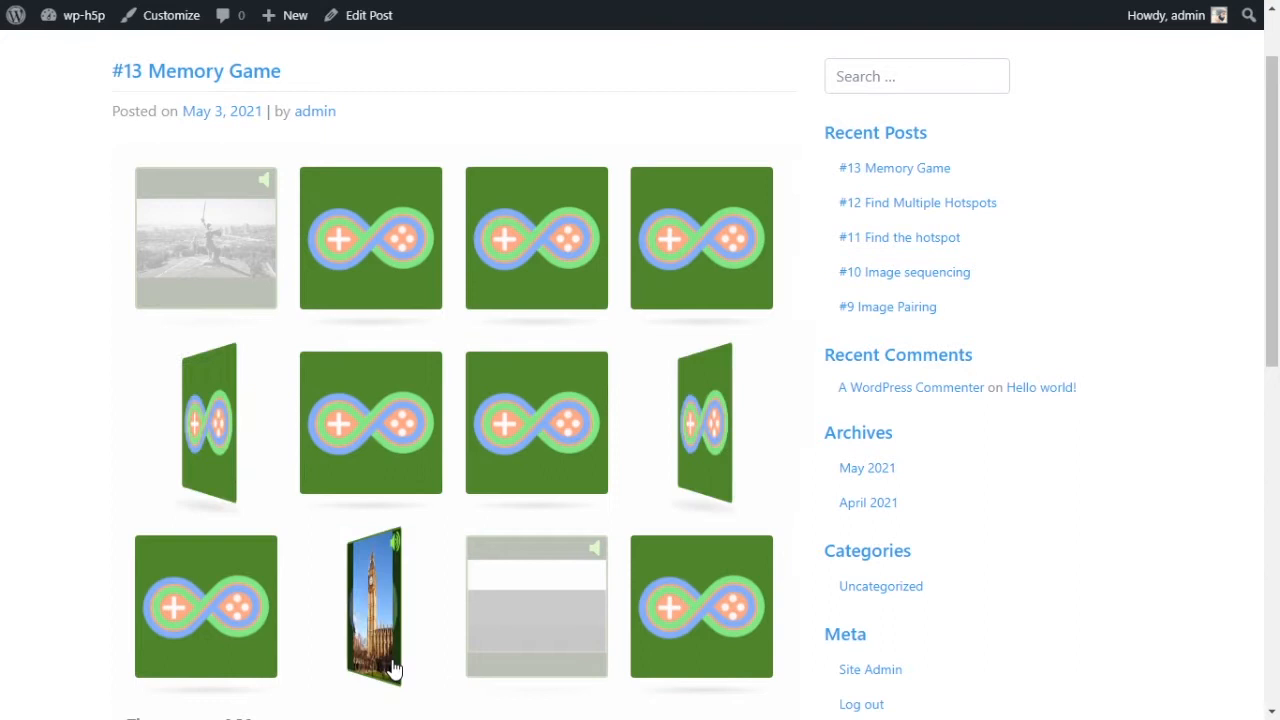
{"action": "left_click", "coordinate": [688, 636]}
{"action": "left_click", "coordinate": [380, 440]}
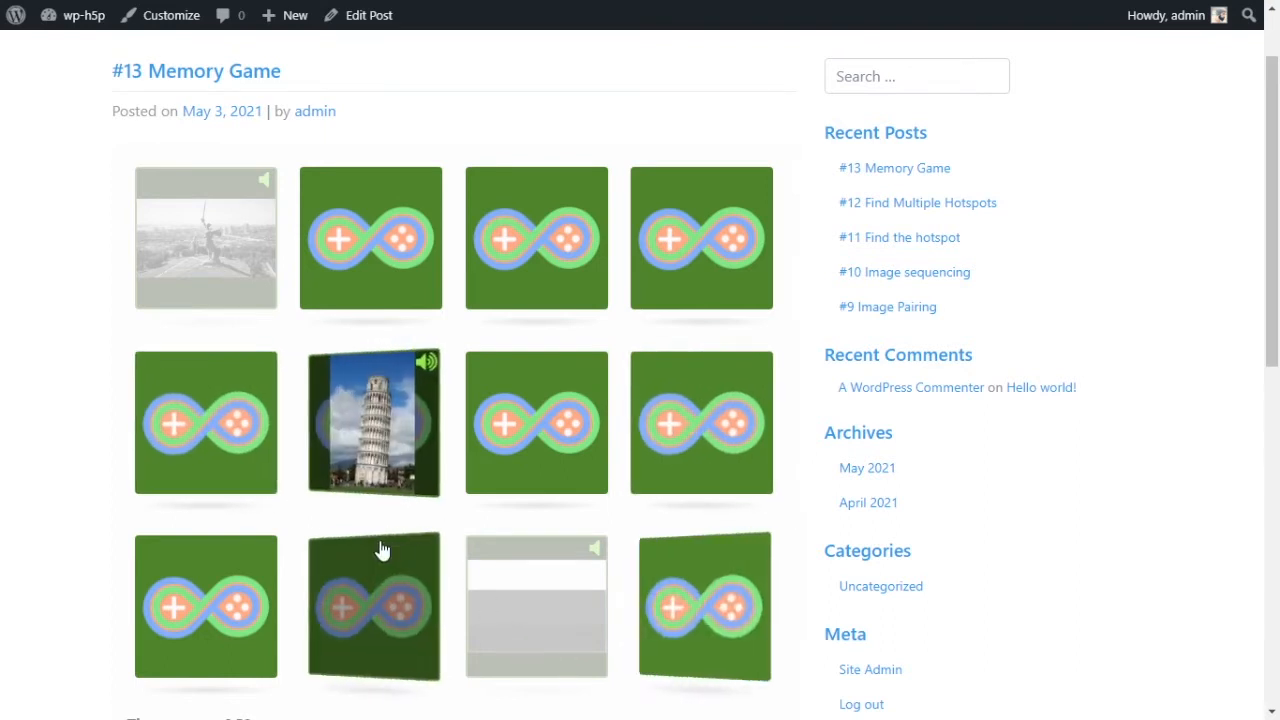
{"action": "left_click", "coordinate": [508, 428]}
Match the busy city crossing card with the Japanese flag card and close the feedback popup
{"action": "left_click", "coordinate": [232, 600]}
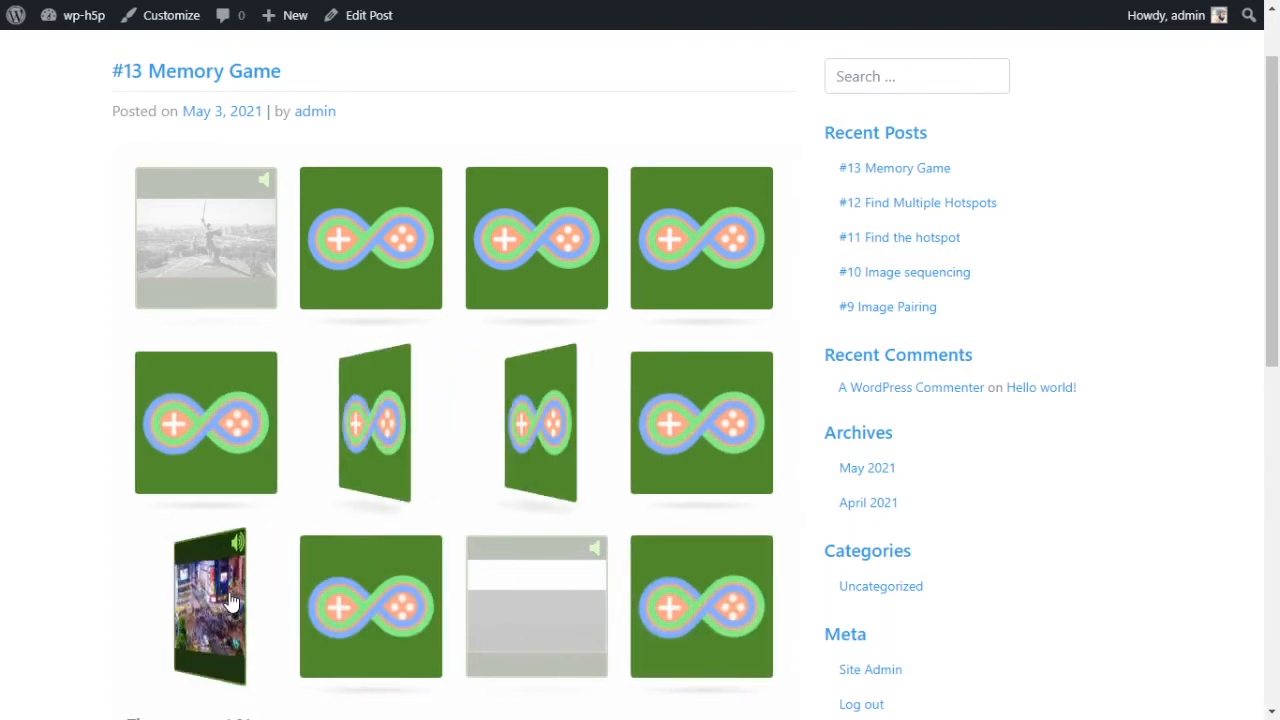
{"action": "left_click", "coordinate": [511, 254]}
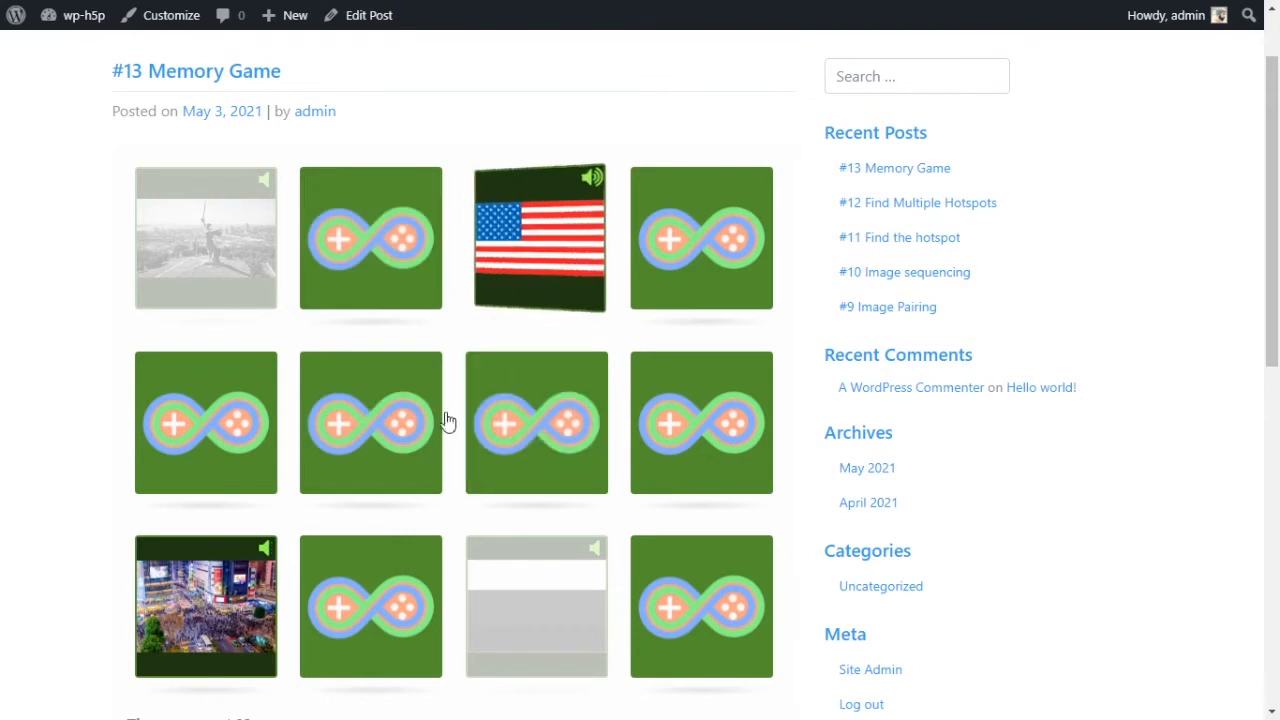
{"action": "left_click", "coordinate": [401, 288]}
{"action": "left_click", "coordinate": [223, 596]}
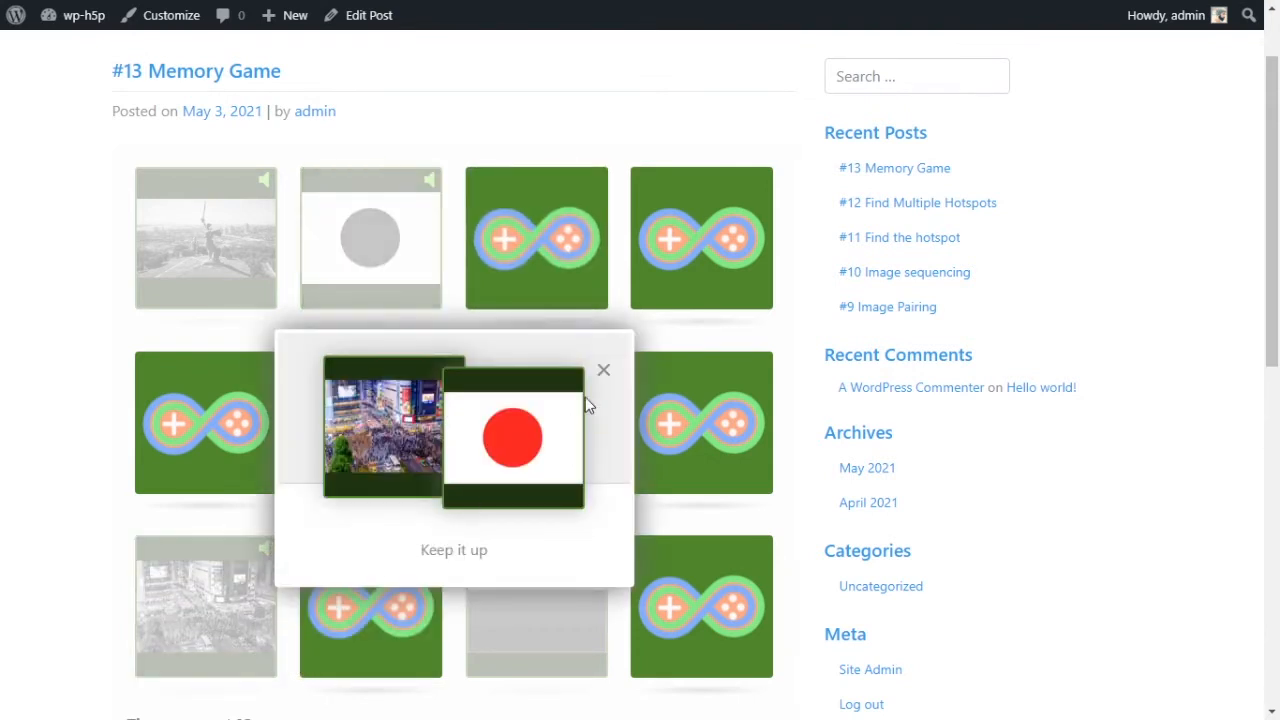
{"action": "left_click", "coordinate": [603, 371]}
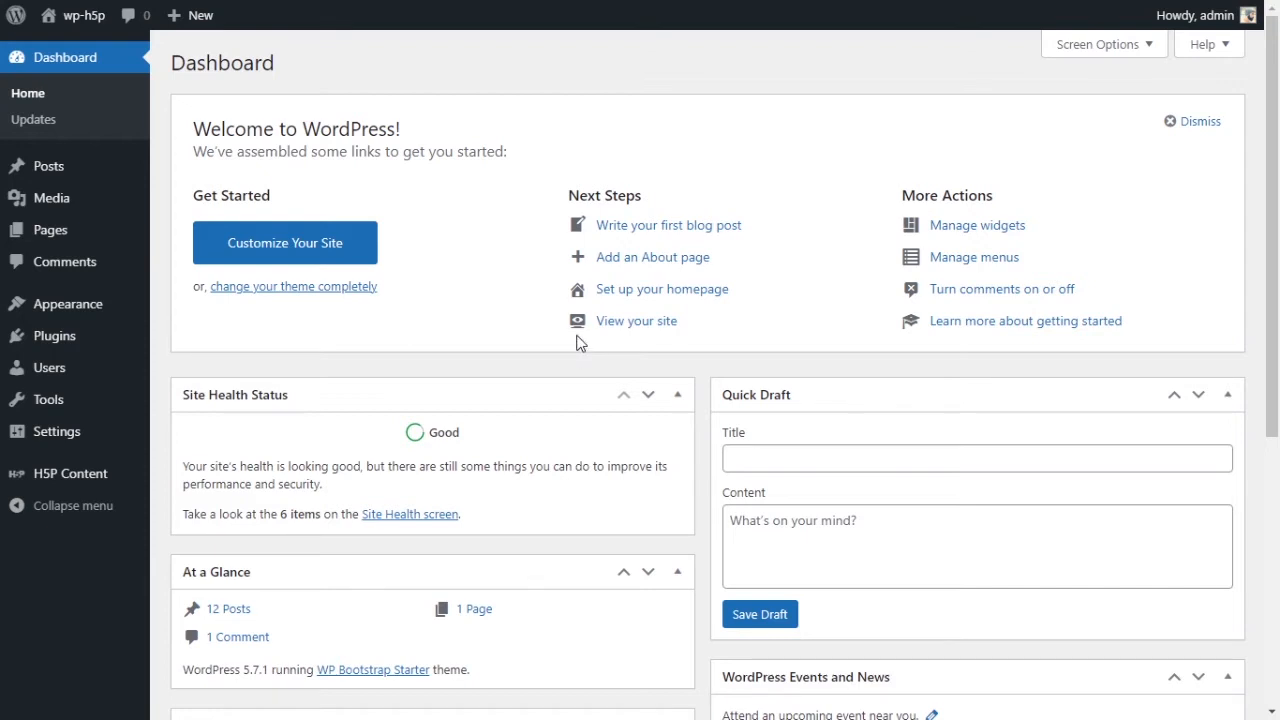
Start a new H5P content item and choose Memory Game as its content type
{"action": "mouse_move", "coordinate": [103, 477]}
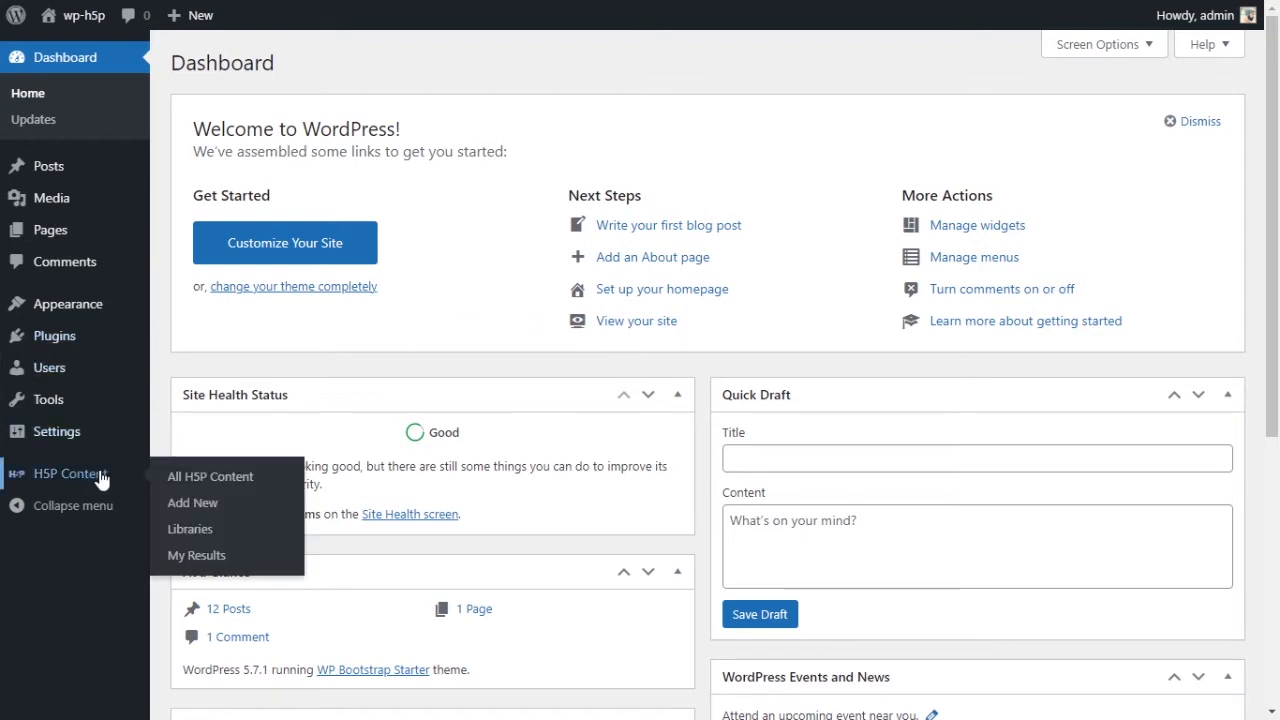
{"action": "left_click", "coordinate": [193, 503]}
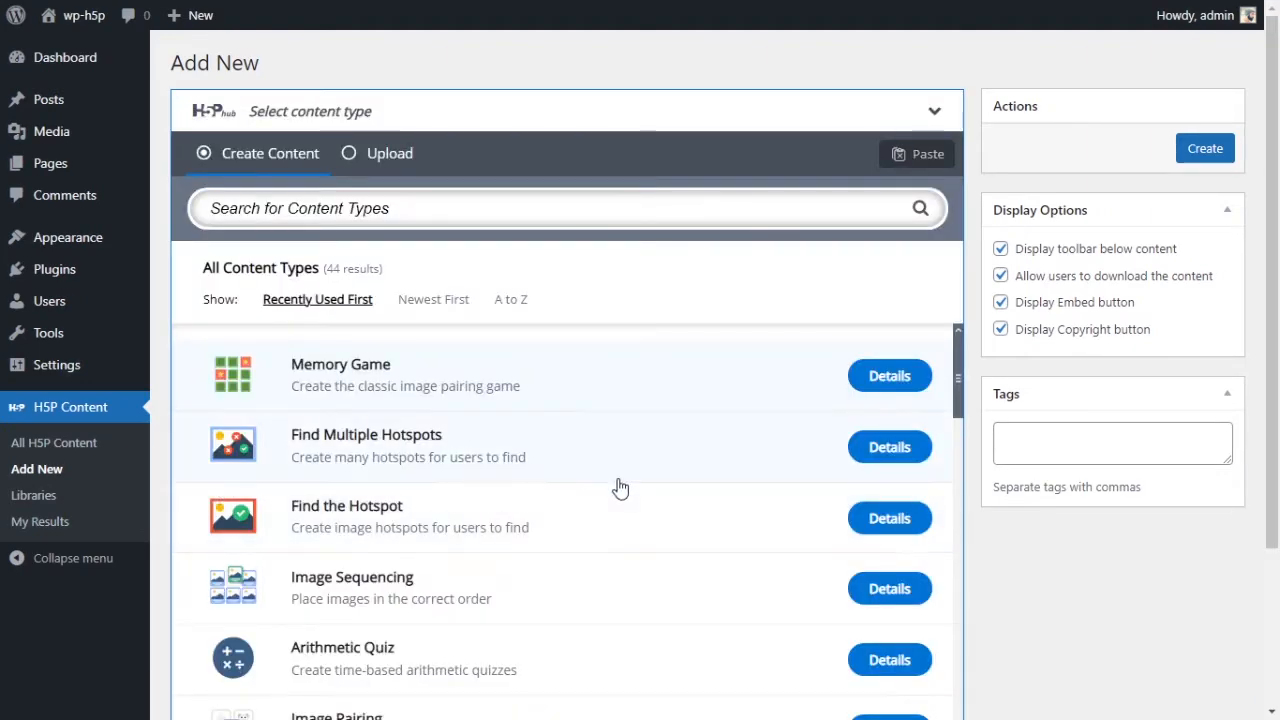
{"action": "scroll", "coordinate": [620, 487], "scroll_direction": "down", "scroll_amount": 3}
{"action": "scroll", "coordinate": [617, 486], "scroll_direction": "up", "scroll_amount": 3}
{"action": "scroll", "coordinate": [843, 471], "scroll_direction": "down", "scroll_amount": 10}
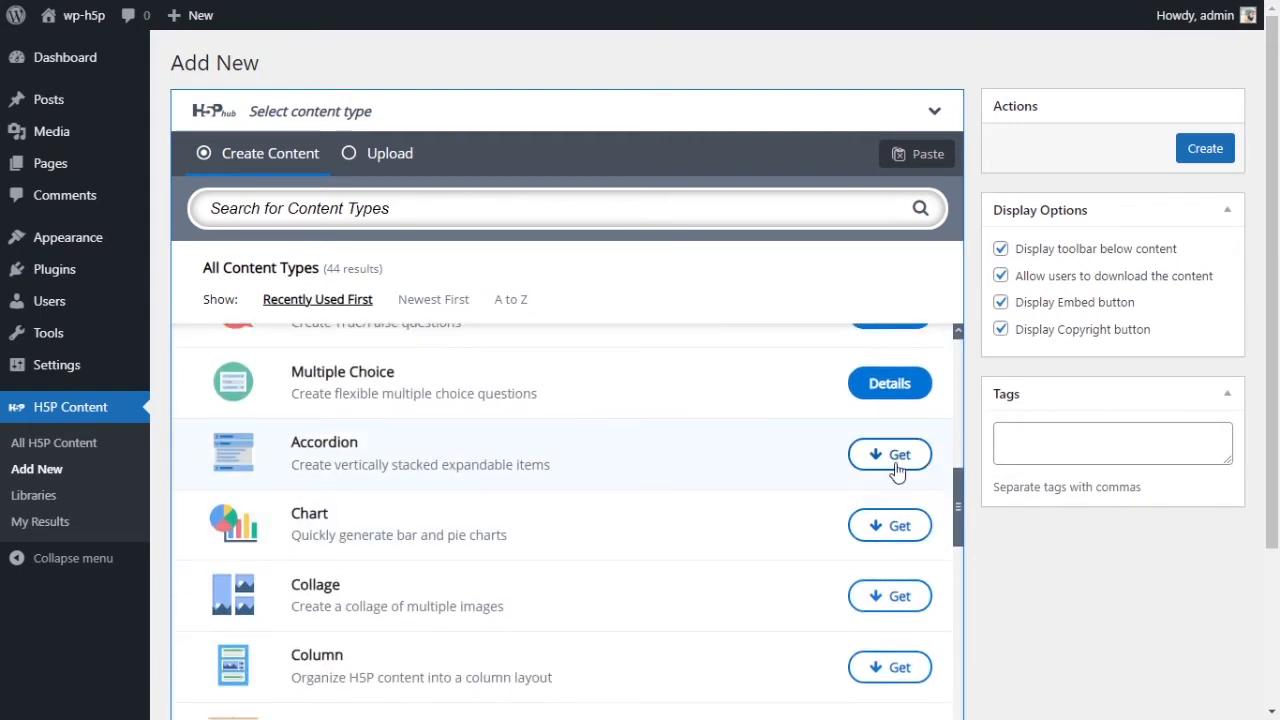
{"action": "scroll", "coordinate": [897, 472], "scroll_direction": "up", "scroll_amount": 10}
{"action": "left_click", "coordinate": [531, 386]}
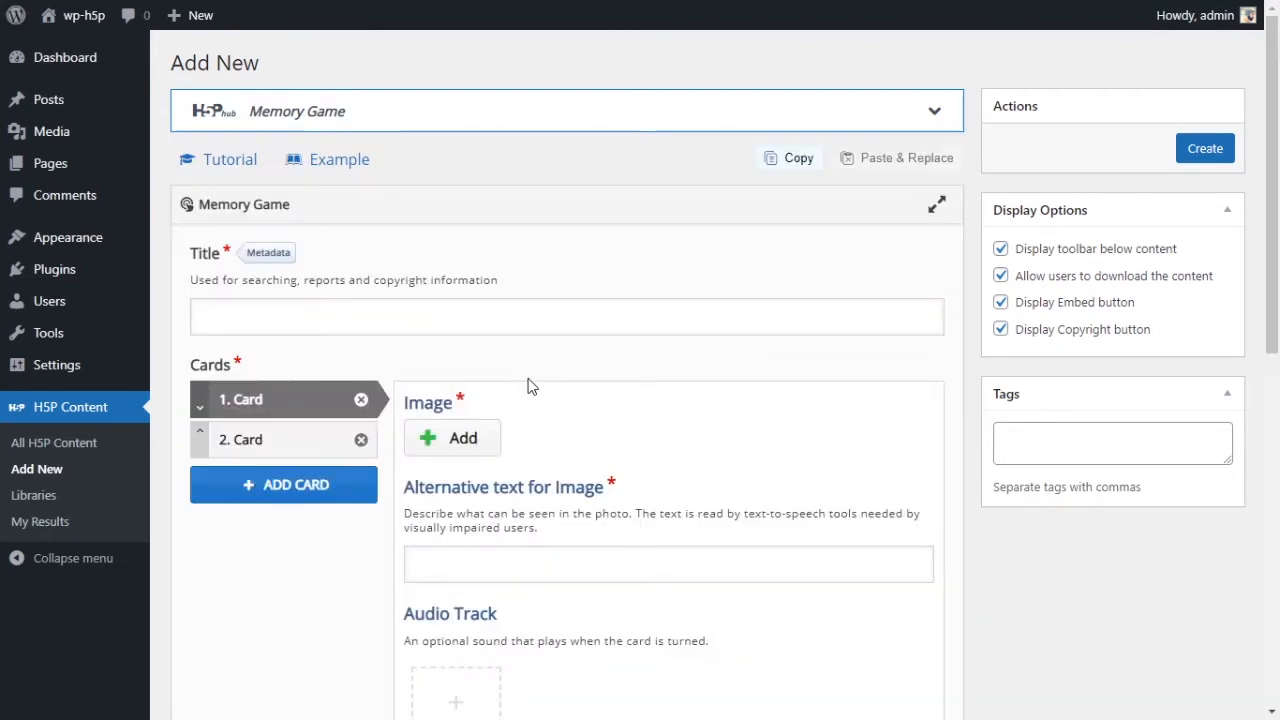
Enter "Memory Game" as the title of the new content
{"action": "left_click", "coordinate": [503, 323]}
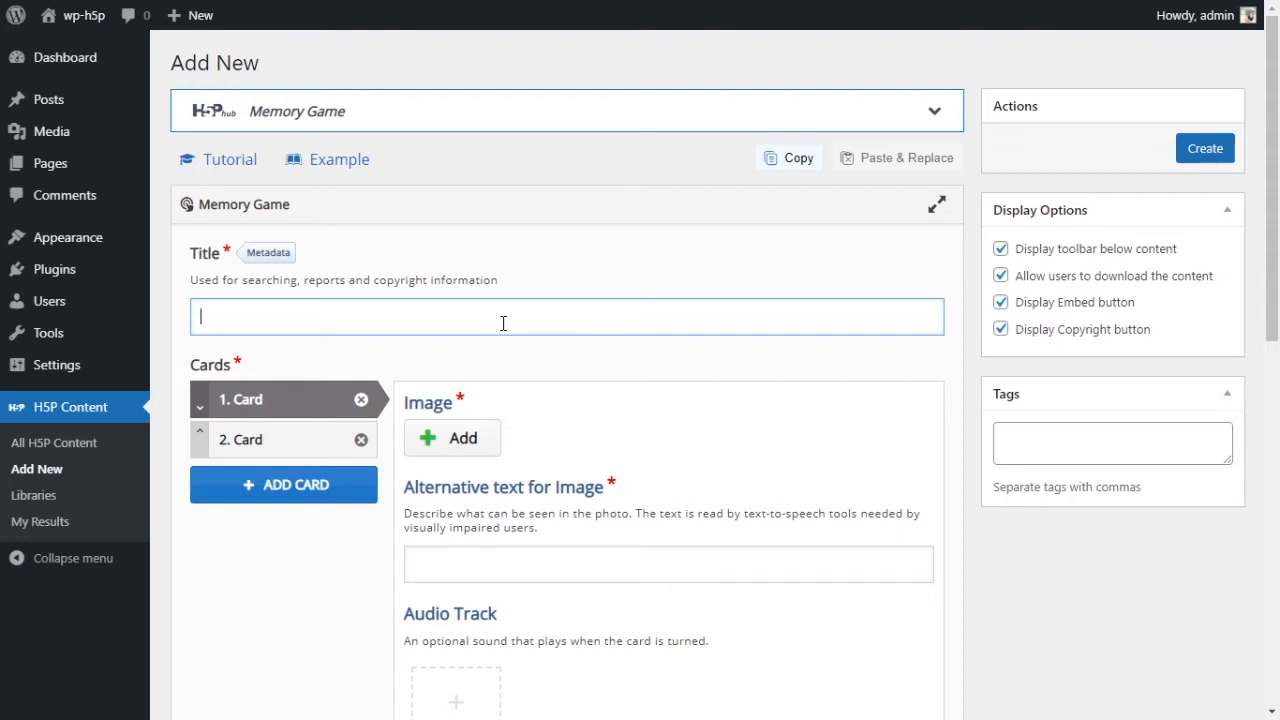
{"action": "type", "text": "Memory Game"}
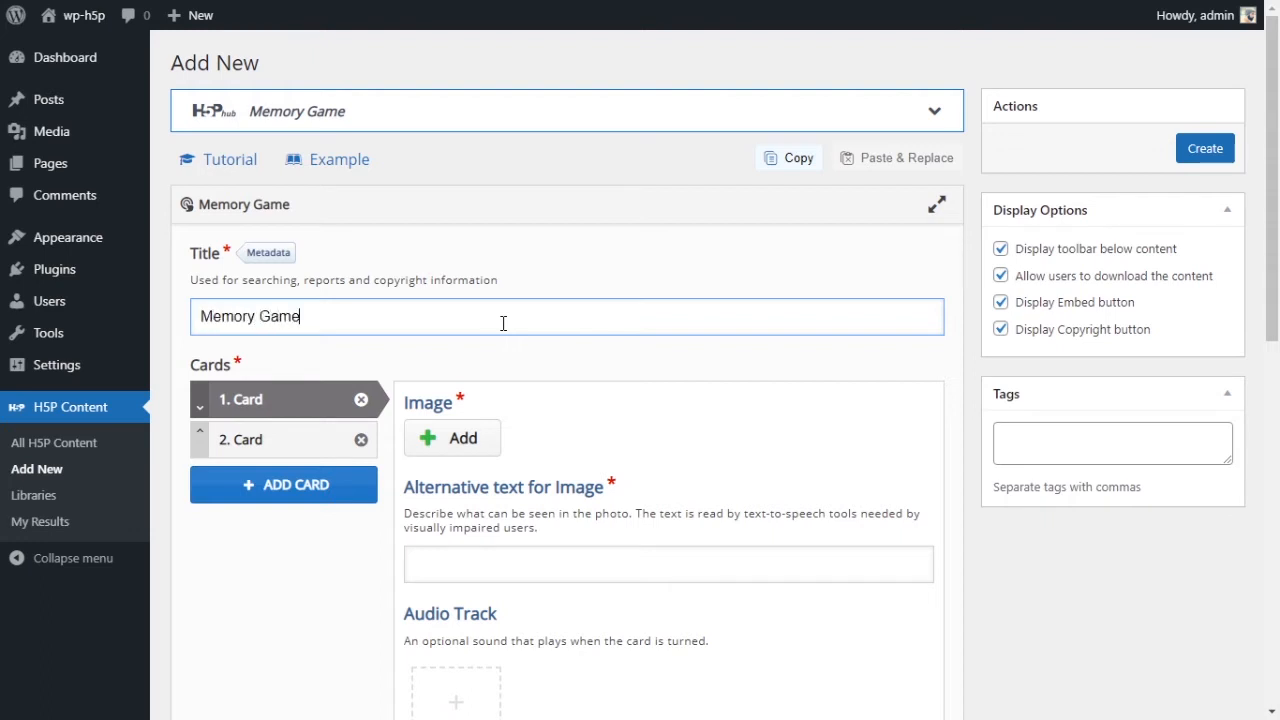
{"action": "scroll", "coordinate": [503, 323], "scroll_direction": "down", "scroll_amount": 1}
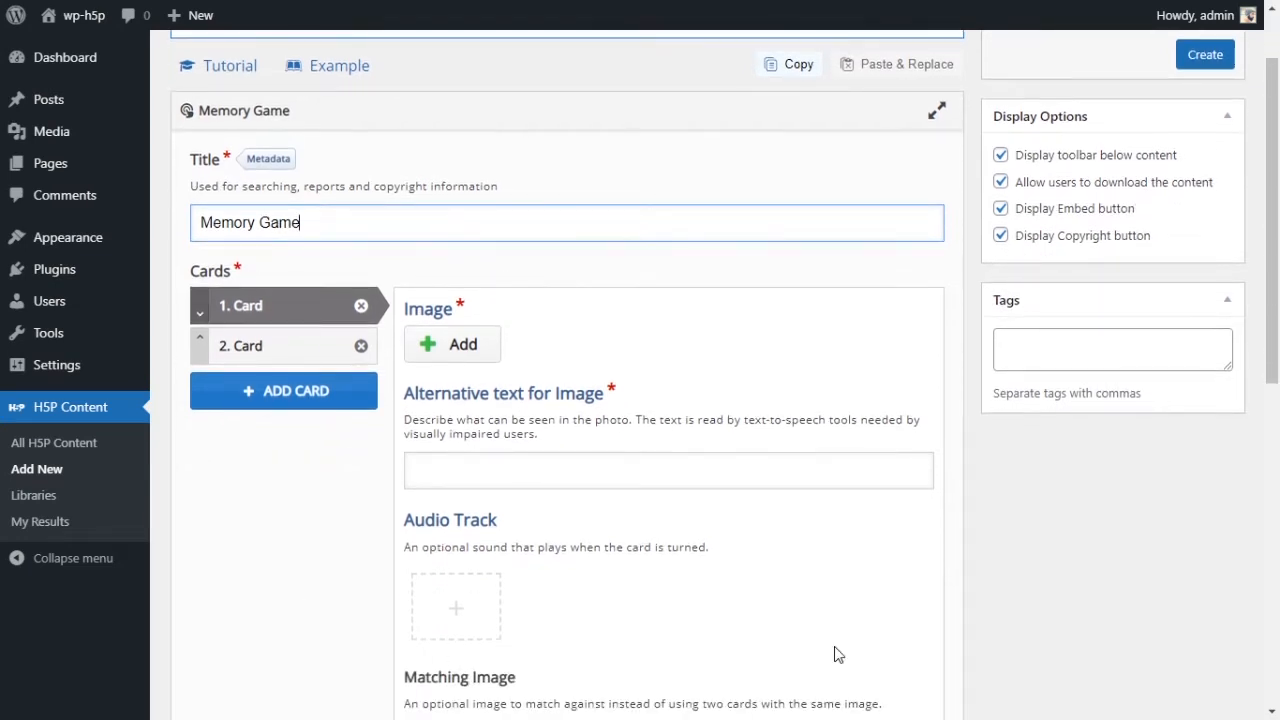
Examine the card list and the first card's image, audio track and matching image fields
{"action": "left_click", "coordinate": [283, 358]}
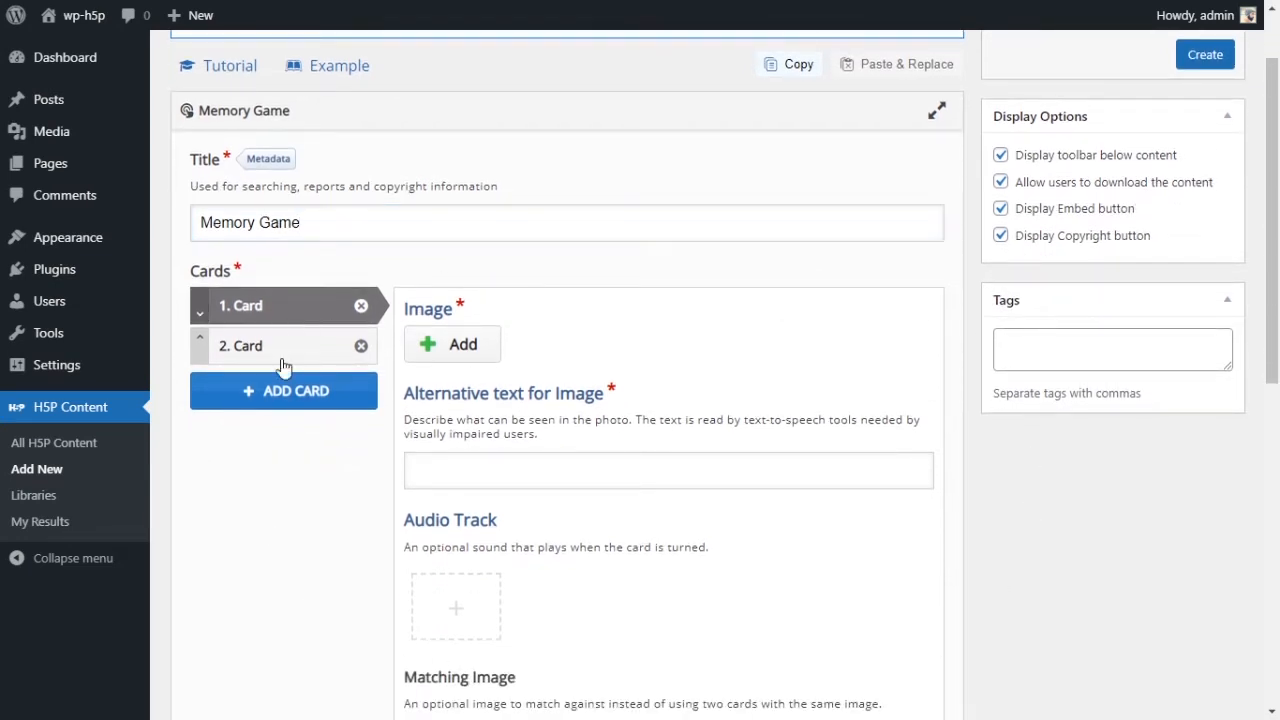
{"action": "left_click", "coordinate": [283, 321]}
{"action": "scroll", "coordinate": [674, 325], "scroll_direction": "down", "scroll_amount": 2}
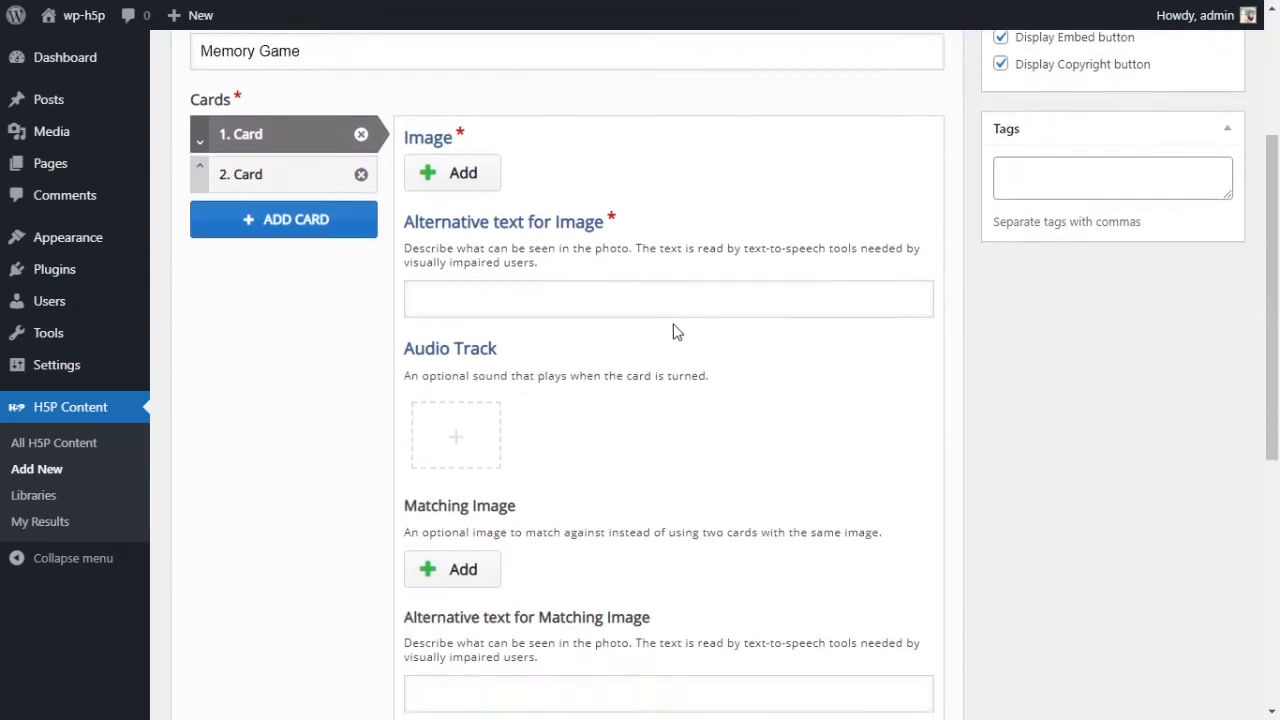
{"action": "scroll", "coordinate": [674, 325], "scroll_direction": "up", "scroll_amount": 1}
{"action": "scroll", "coordinate": [642, 294], "scroll_direction": "down", "scroll_amount": 1}
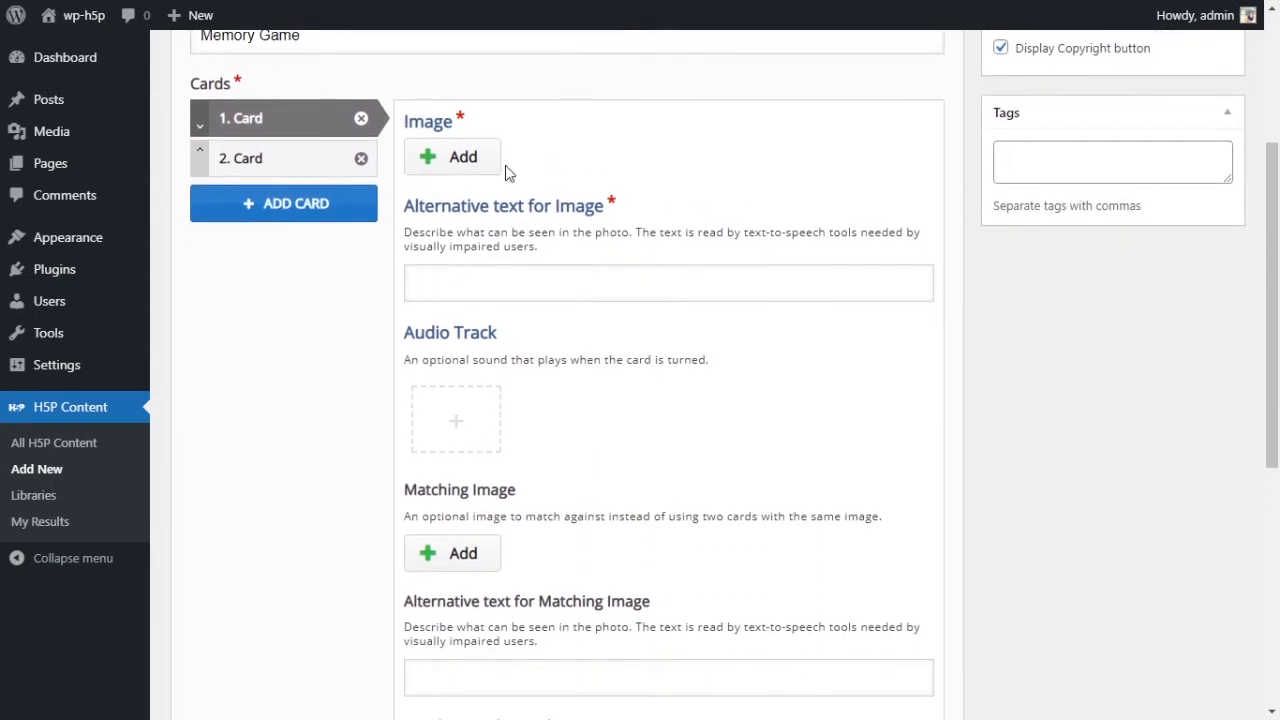
{"action": "left_click_drag", "start_coordinate": [405, 121], "coordinate": [475, 127]}
{"action": "left_click", "coordinate": [420, 121]}
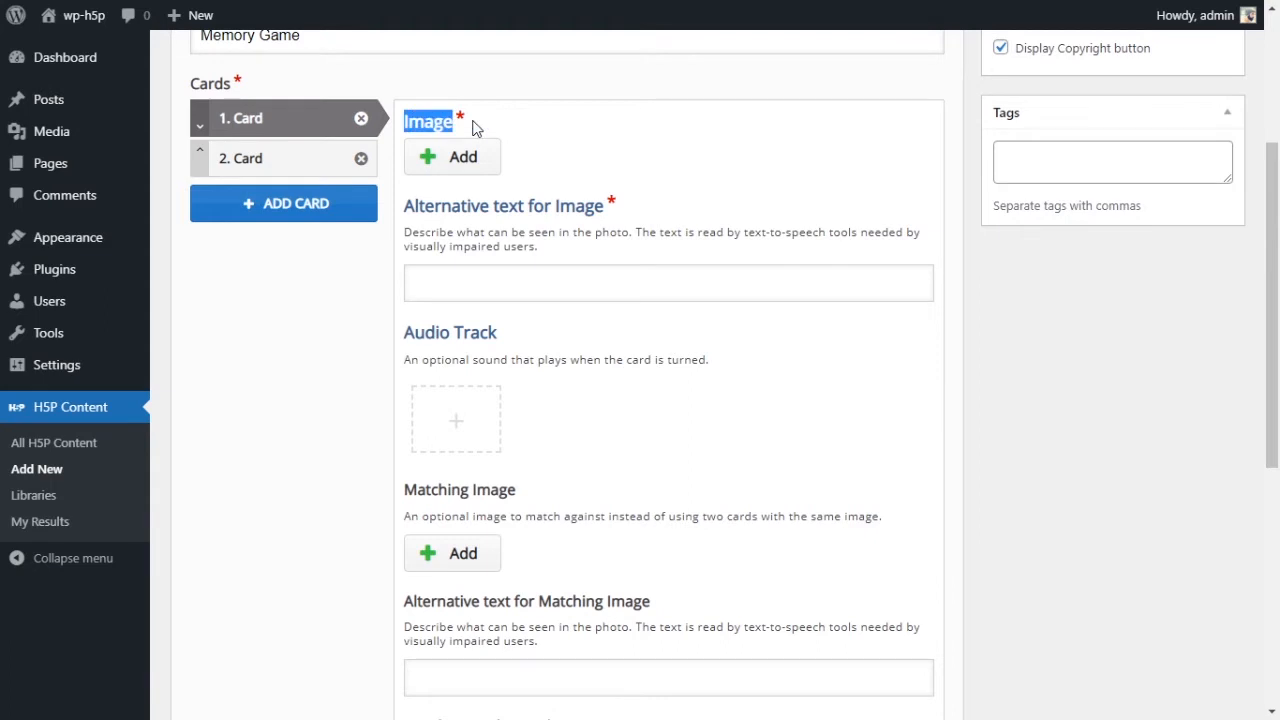
{"action": "scroll", "coordinate": [683, 326], "scroll_direction": "down", "scroll_amount": 1}
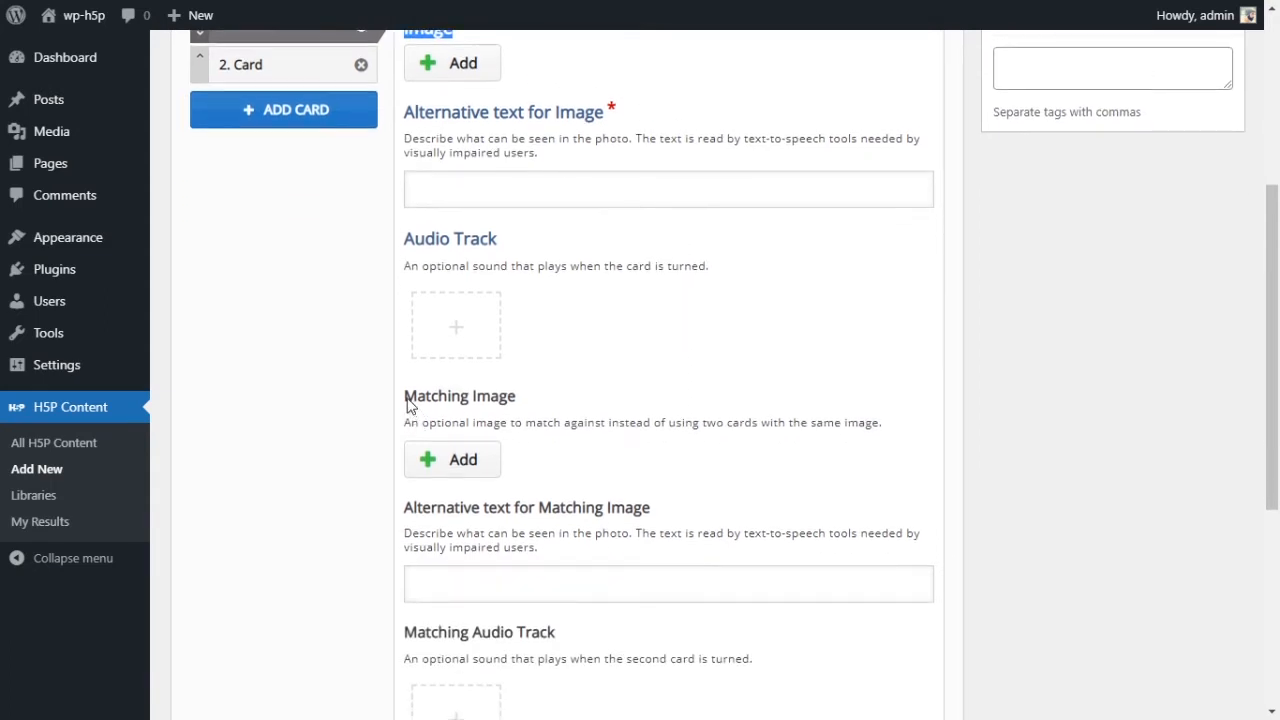
{"action": "left_click_drag", "start_coordinate": [406, 398], "coordinate": [526, 397]}
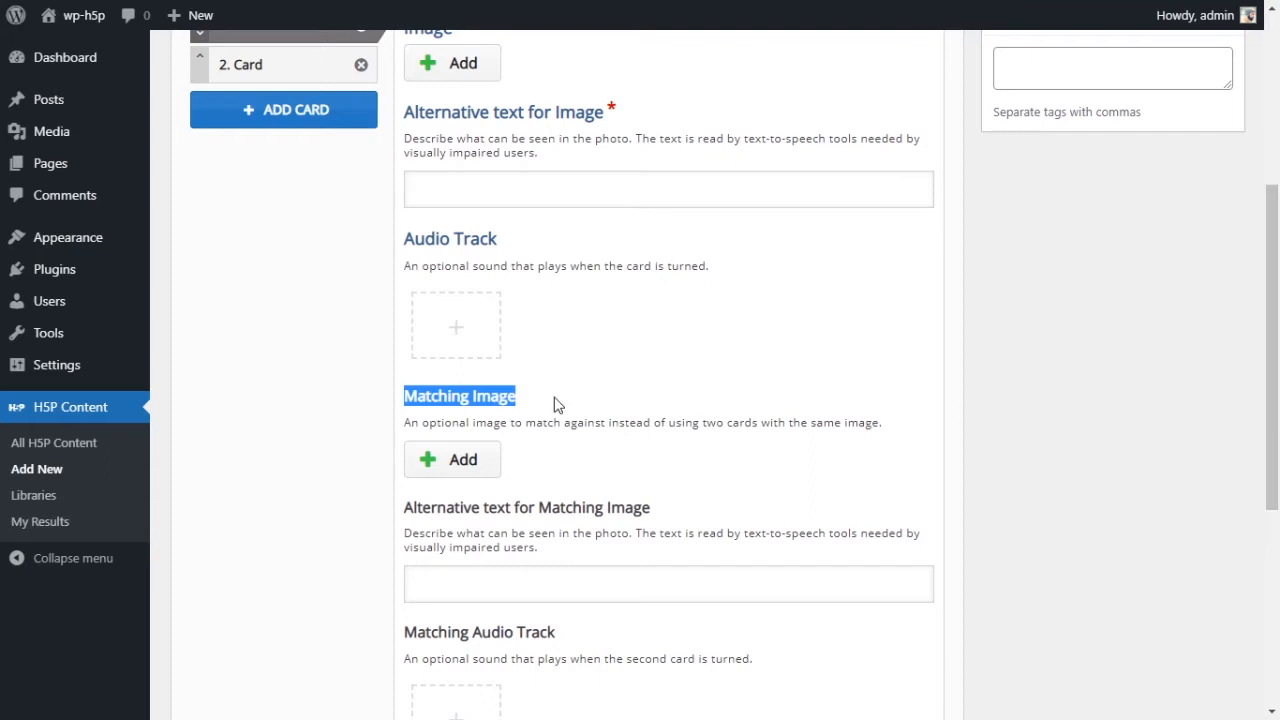
Add the Great Wall photo as the first card's image and enter "Great Wall" as its alternative text
{"action": "scroll", "coordinate": [544, 420], "scroll_direction": "up", "scroll_amount": 2}
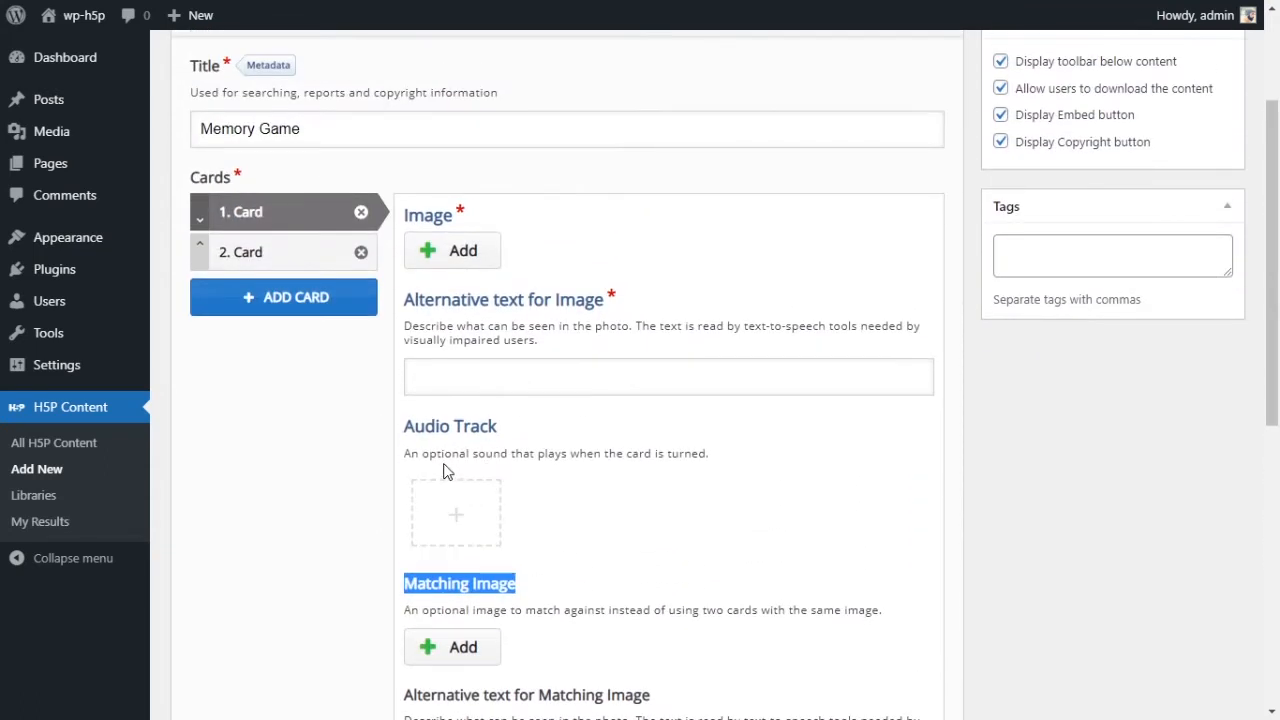
{"action": "left_click_drag", "start_coordinate": [437, 456], "coordinate": [576, 455]}
{"action": "left_click", "coordinate": [530, 492]}
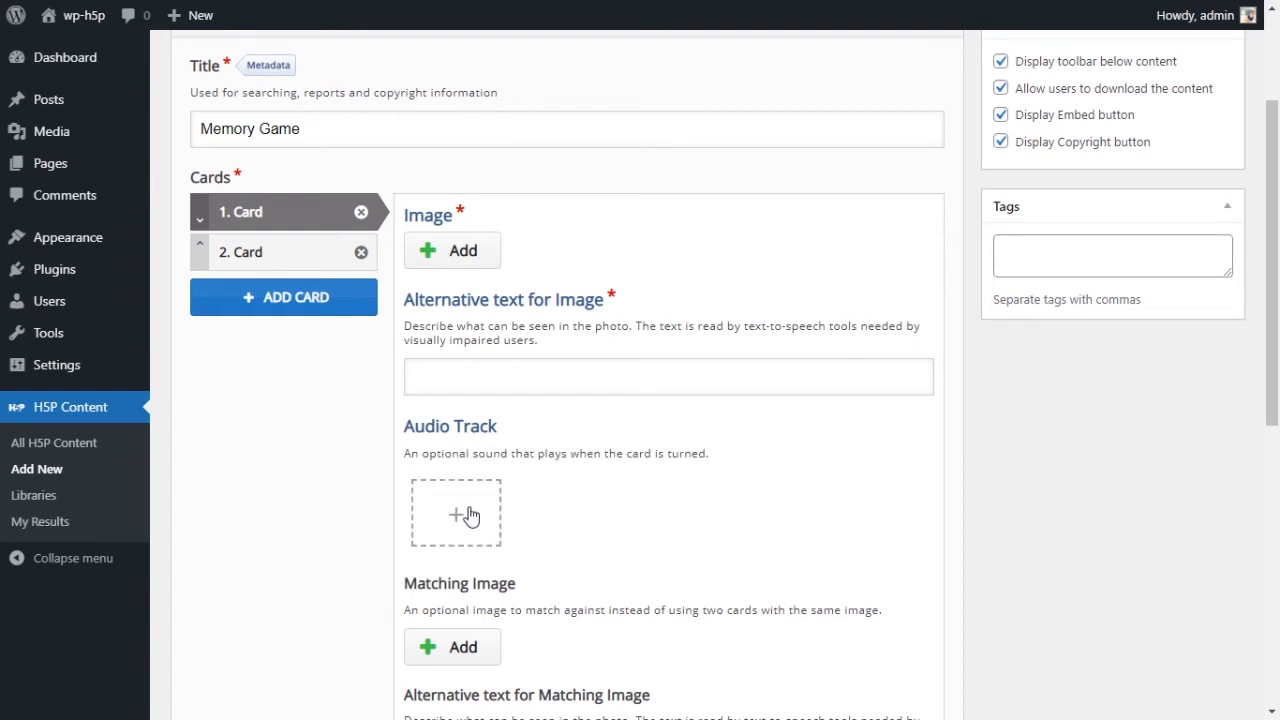
{"action": "scroll", "coordinate": [468, 518], "scroll_direction": "down", "scroll_amount": 4}
{"action": "scroll", "coordinate": [480, 443], "scroll_direction": "up", "scroll_amount": 3}
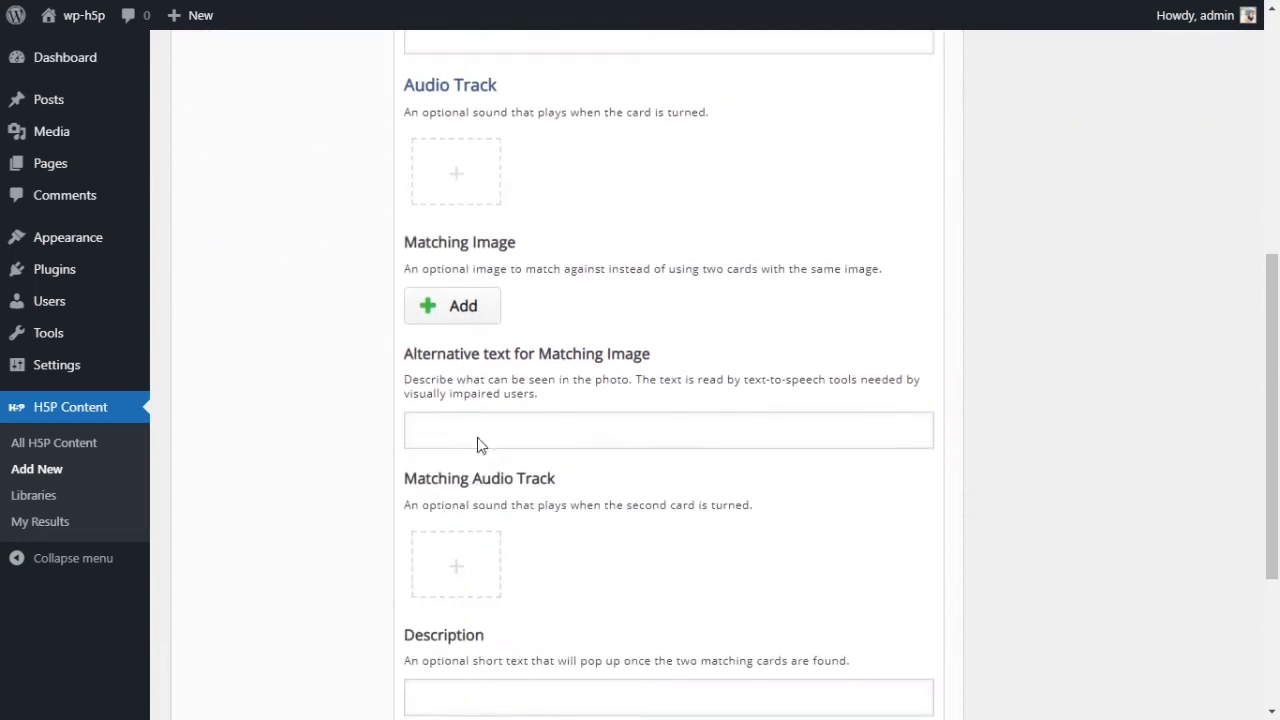
{"action": "scroll", "coordinate": [478, 450], "scroll_direction": "up", "scroll_amount": 1}
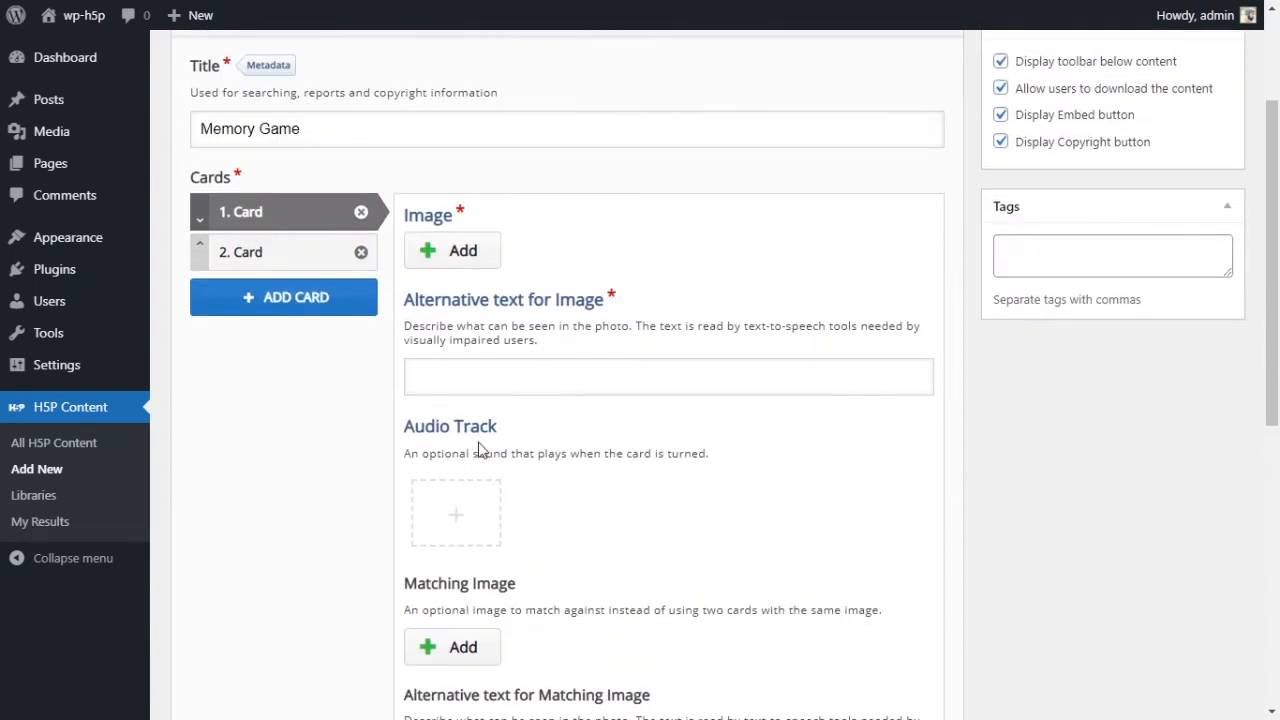
{"action": "left_click", "coordinate": [468, 268]}
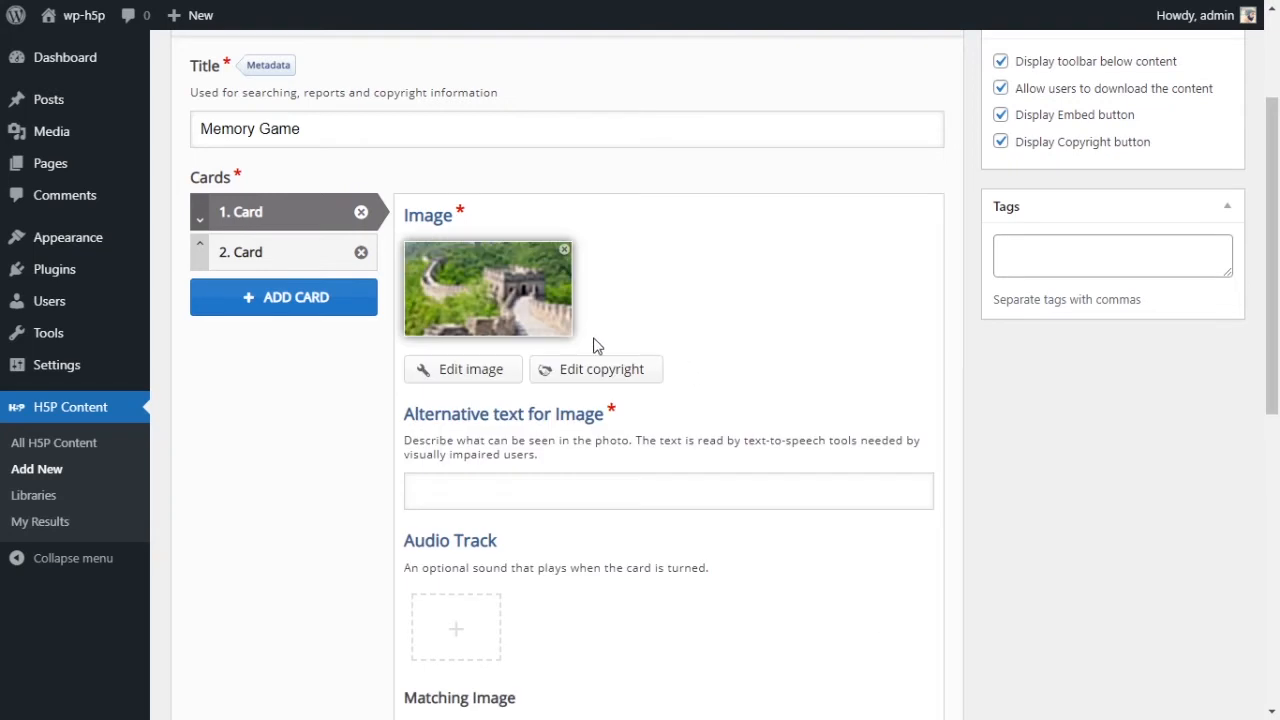
{"action": "left_click", "coordinate": [667, 487]}
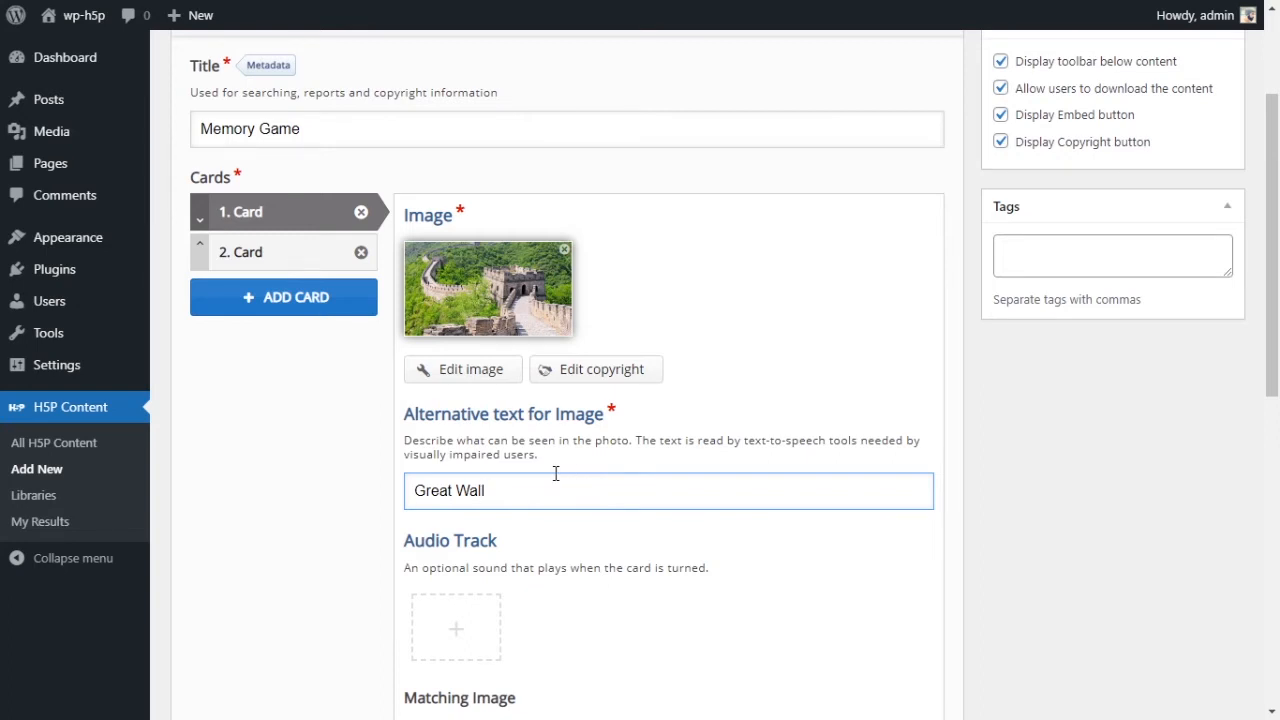
{"action": "scroll", "coordinate": [660, 440], "scroll_direction": "down", "scroll_amount": 2}
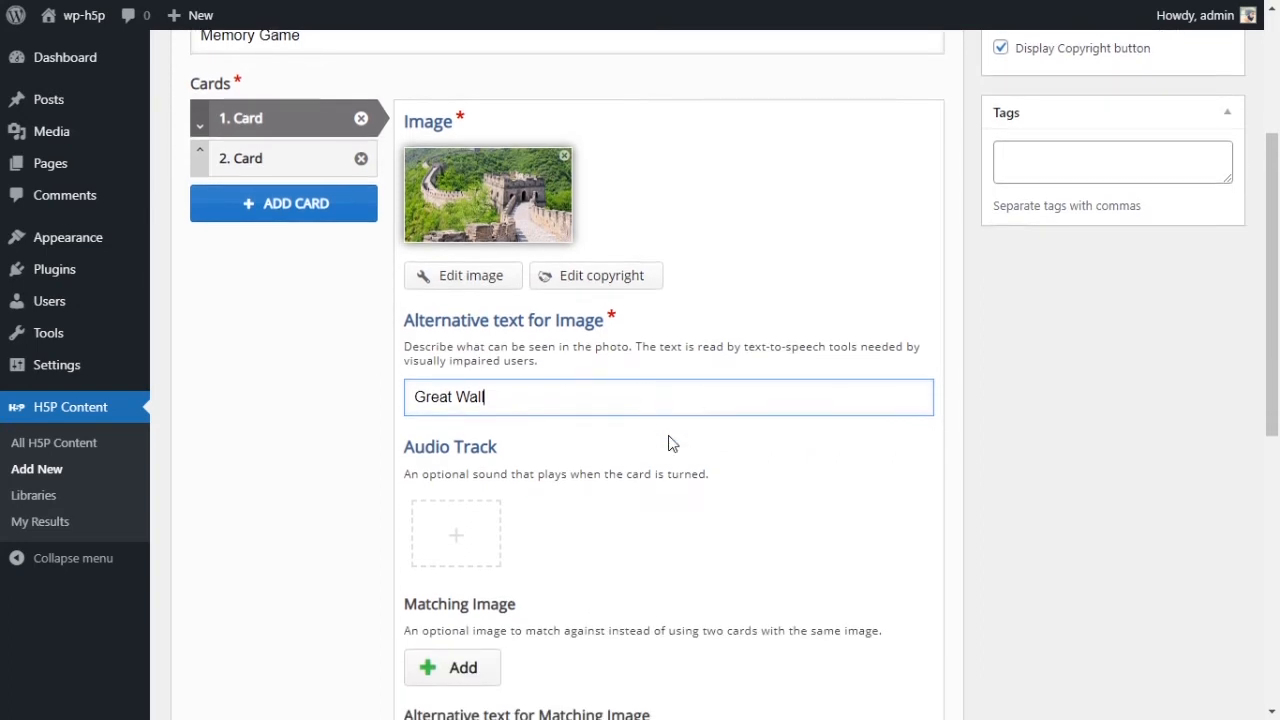
{"action": "left_click", "coordinate": [670, 443]}
Record an audio clip of about 3 seconds with the Audio Recorder, play it back and insert it as the first card's audio track
{"action": "scroll", "coordinate": [668, 443], "scroll_direction": "down", "scroll_amount": 2}
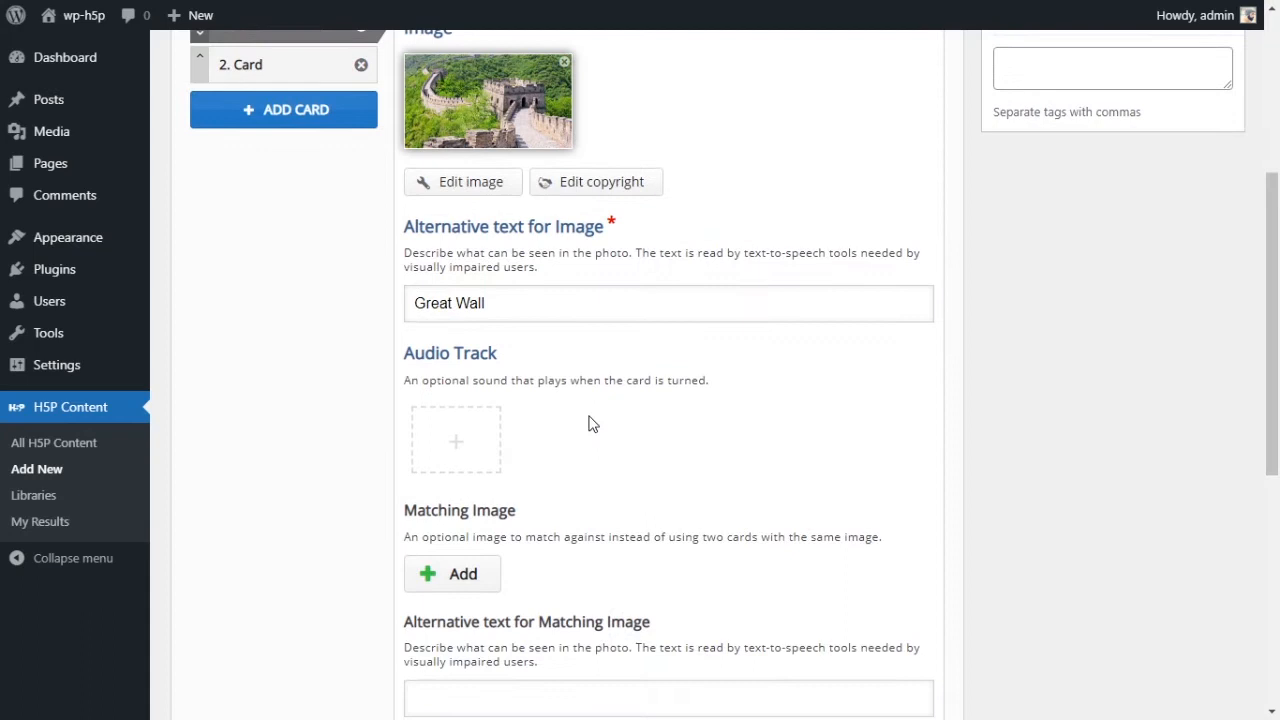
{"action": "left_click", "coordinate": [463, 437]}
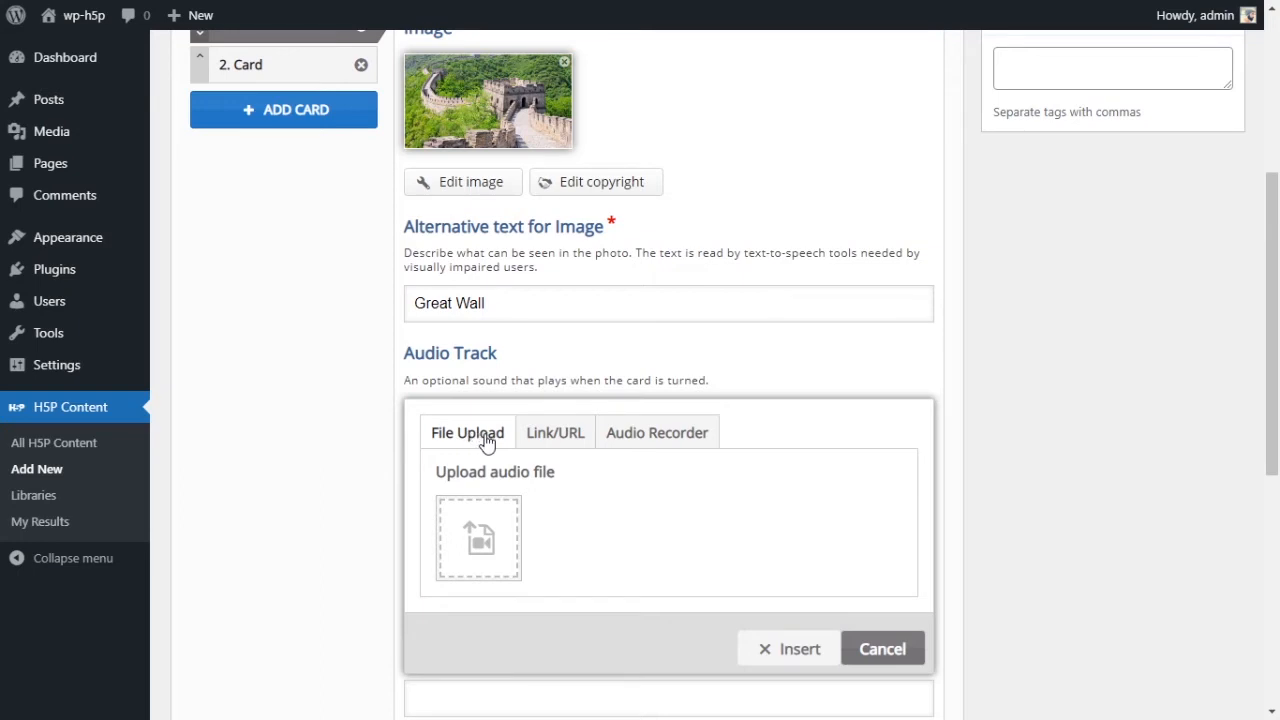
{"action": "left_click", "coordinate": [643, 445]}
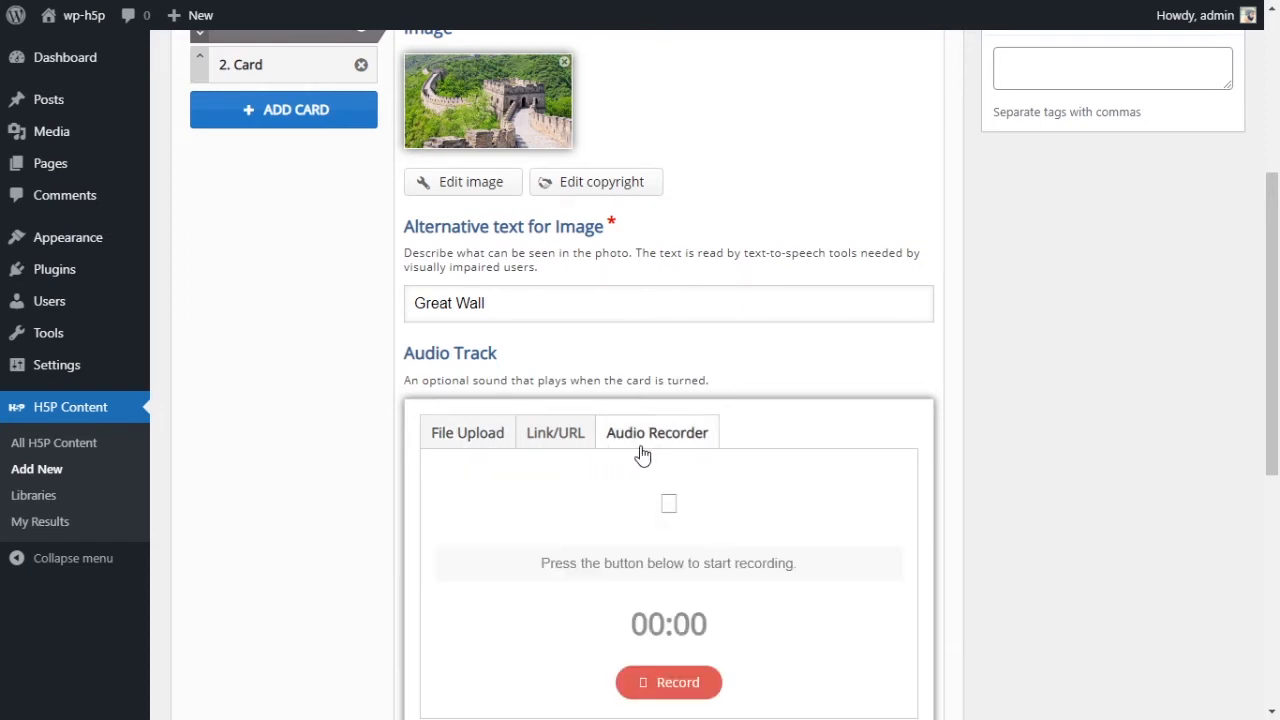
{"action": "scroll", "coordinate": [768, 437], "scroll_direction": "down", "scroll_amount": 2}
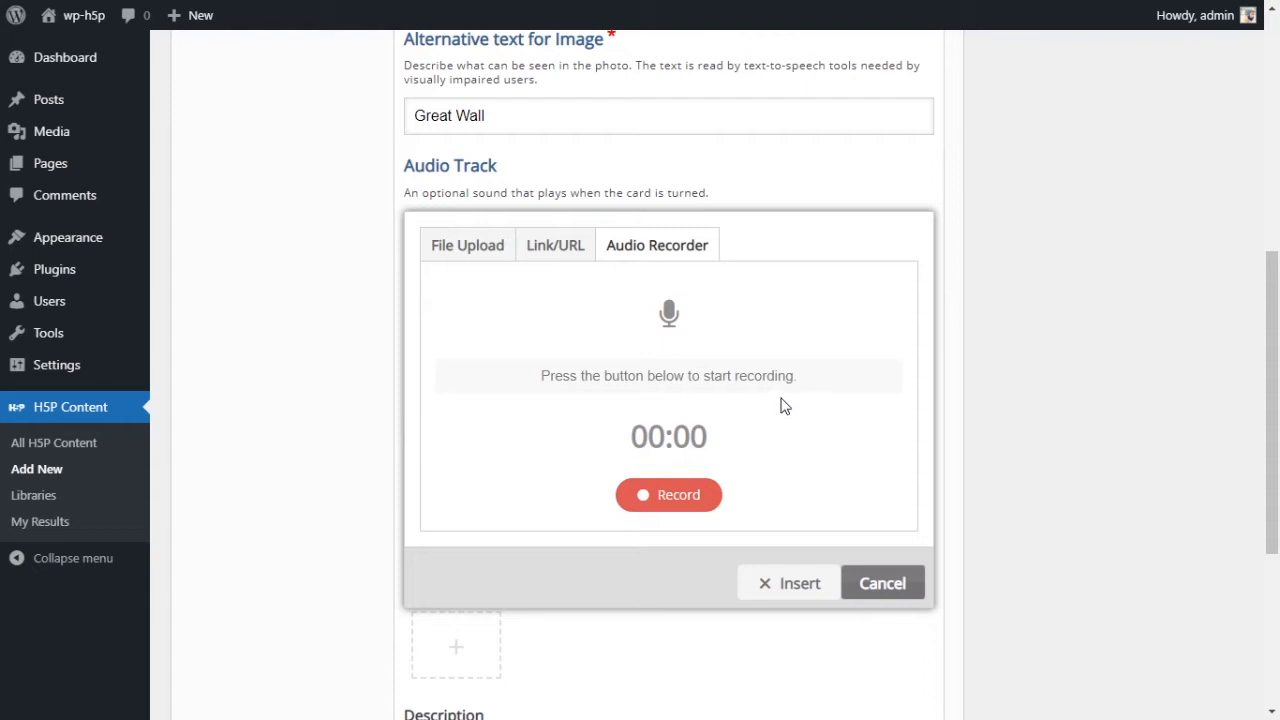
{"action": "left_click", "coordinate": [678, 508]}
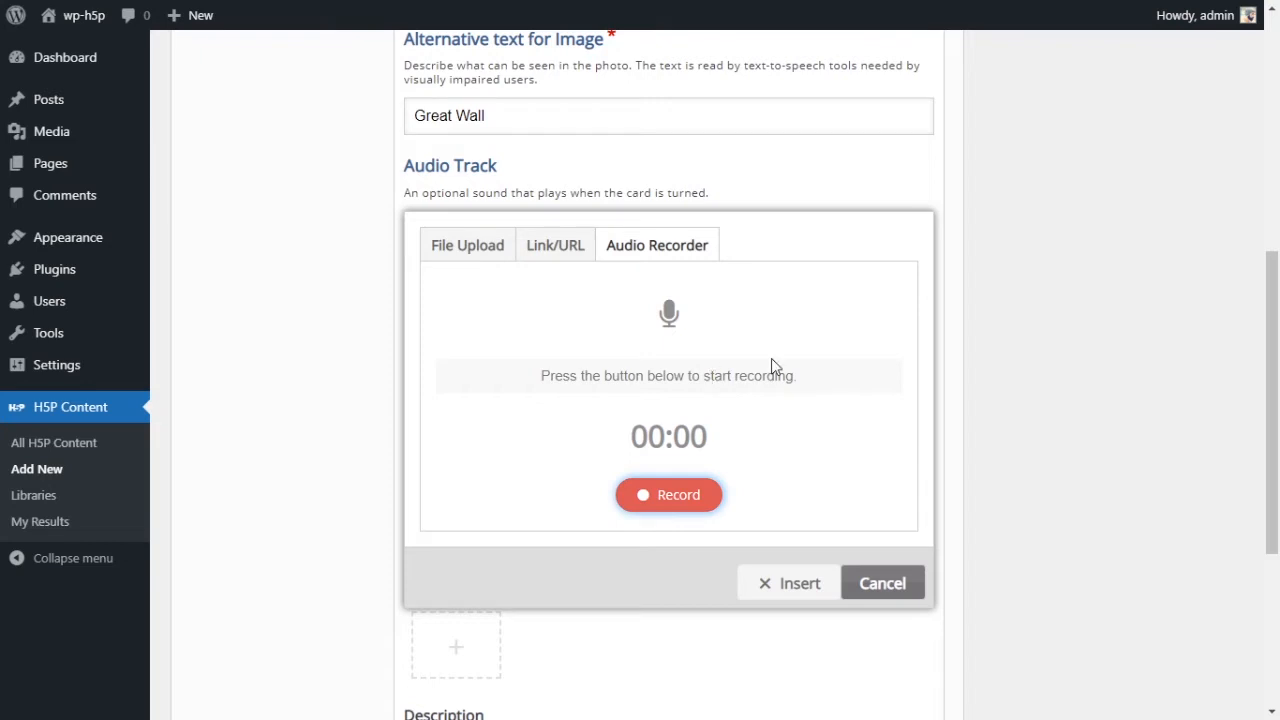
{"action": "left_click", "coordinate": [667, 505]}
{"action": "left_click", "coordinate": [657, 497]}
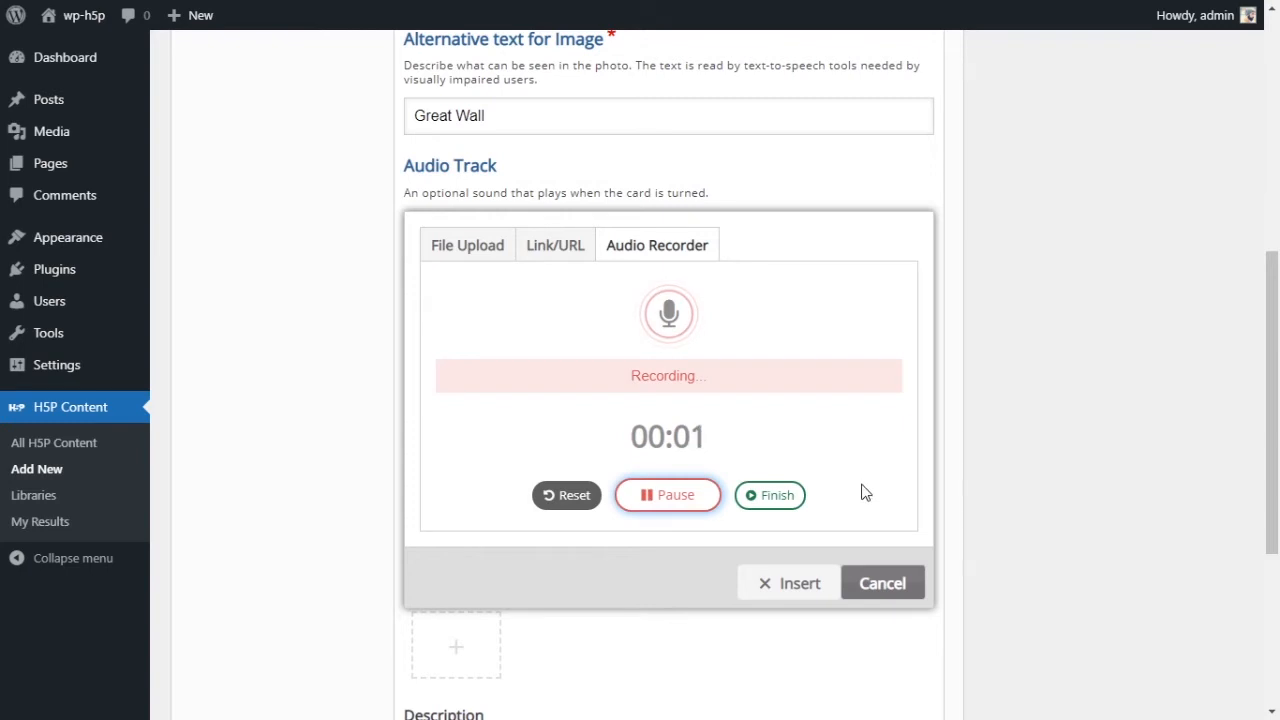
{"action": "left_click", "coordinate": [784, 502]}
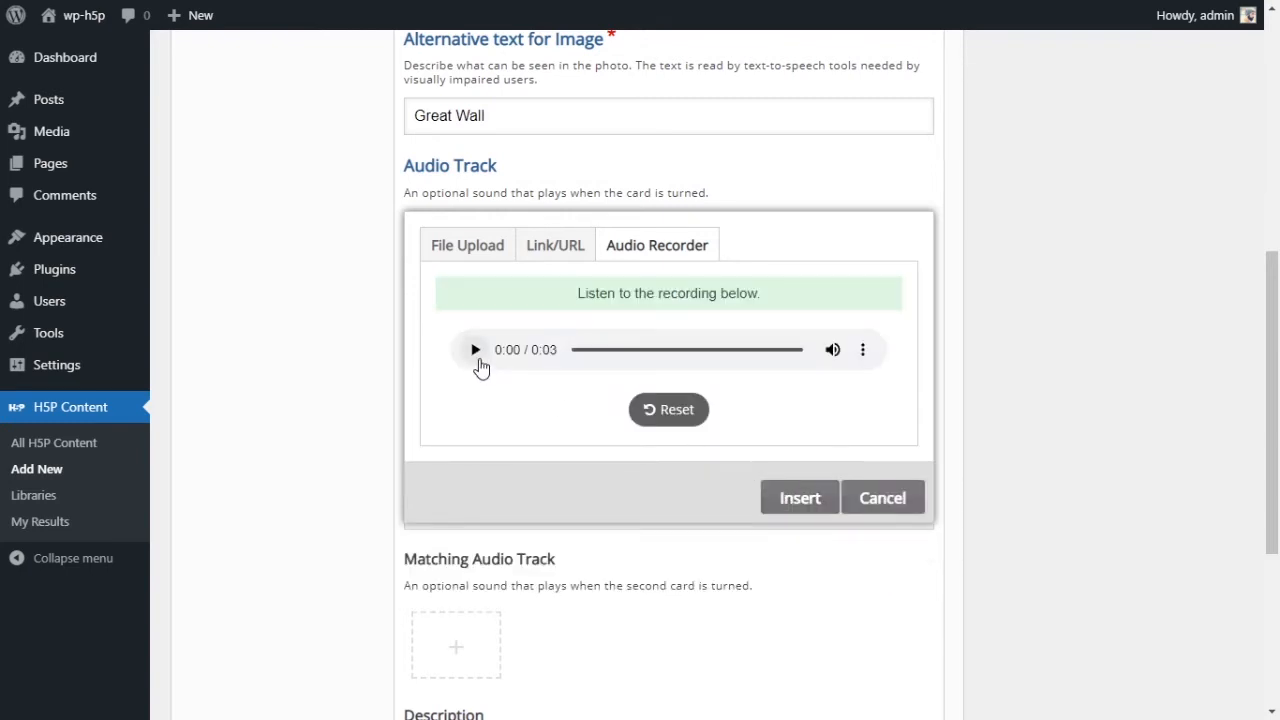
{"action": "left_click", "coordinate": [476, 350]}
{"action": "left_click", "coordinate": [826, 499]}
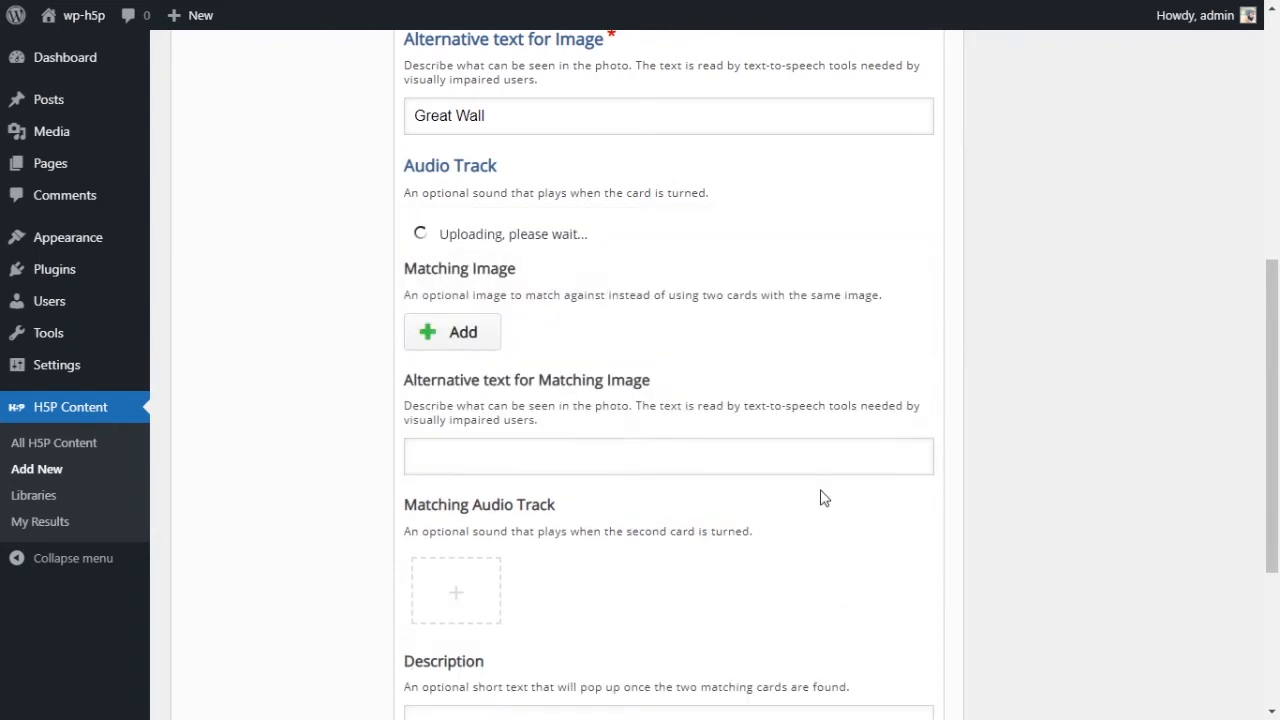
{"action": "scroll", "coordinate": [762, 393], "scroll_direction": "up", "scroll_amount": 3}
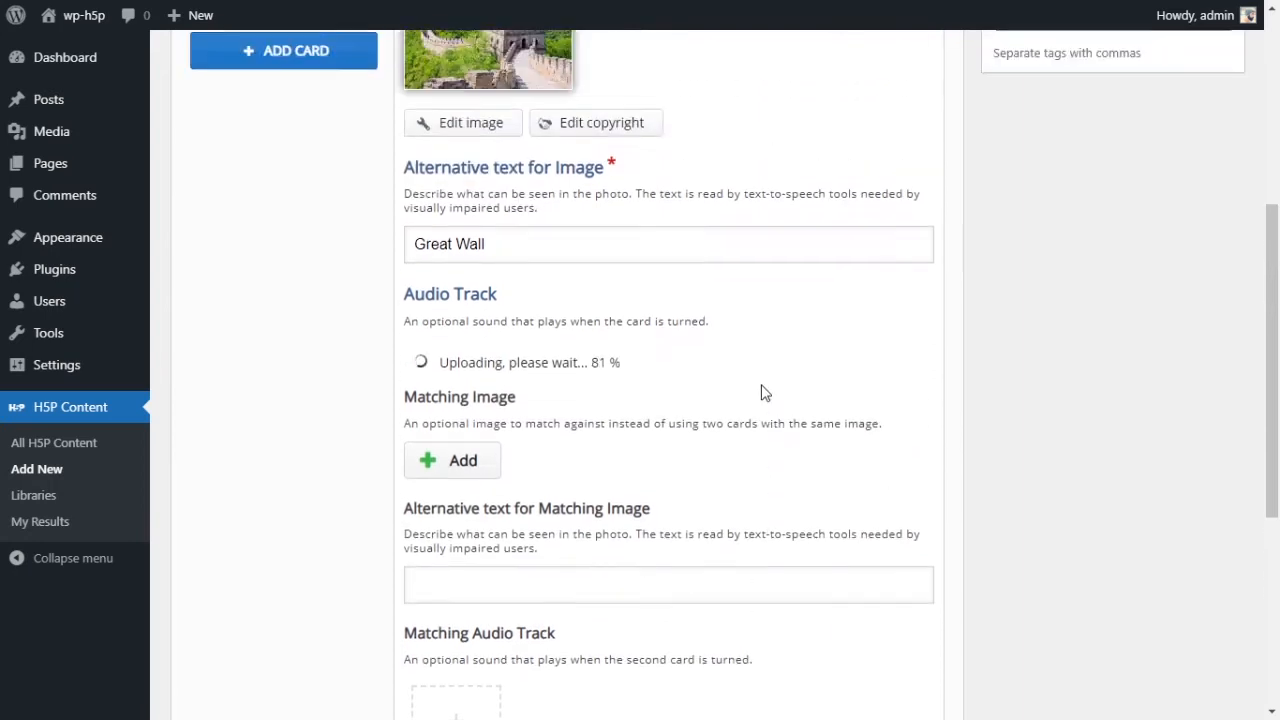
{"action": "scroll", "coordinate": [762, 390], "scroll_direction": "up", "scroll_amount": 1}
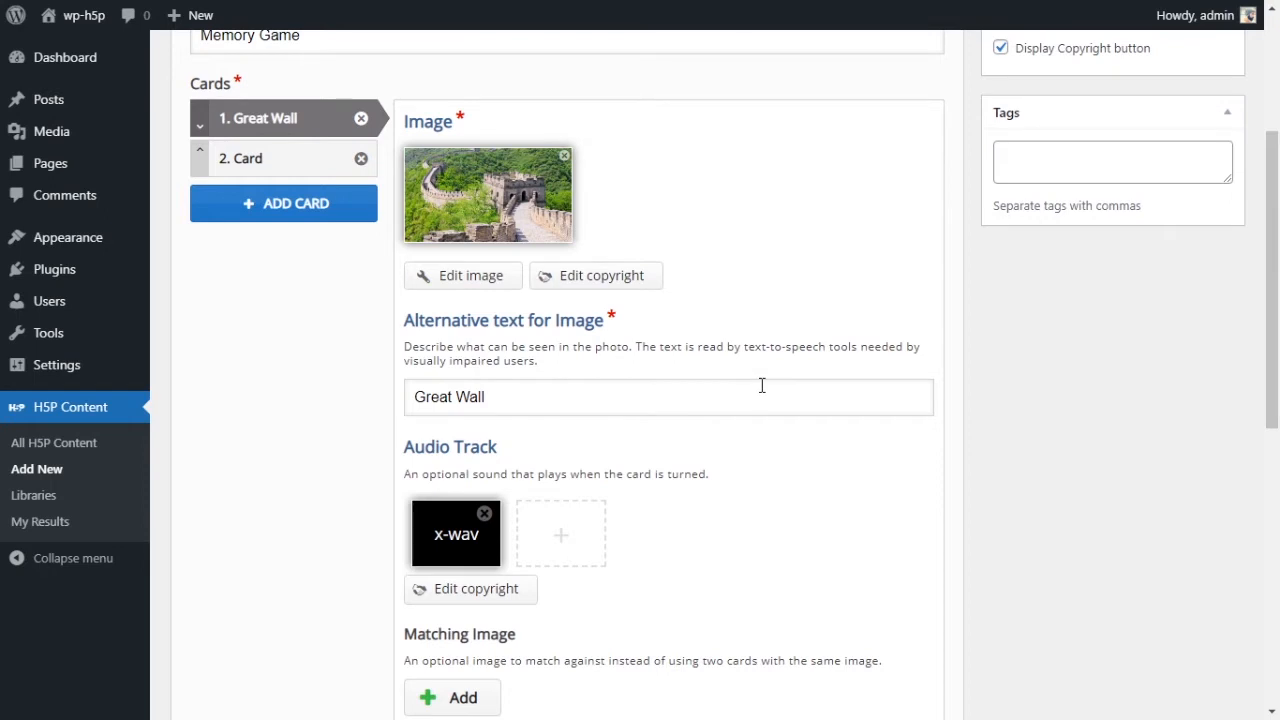
Add the Chinese flag picture as the matching image of the Great Wall card
{"action": "scroll", "coordinate": [686, 396], "scroll_direction": "down", "scroll_amount": 5}
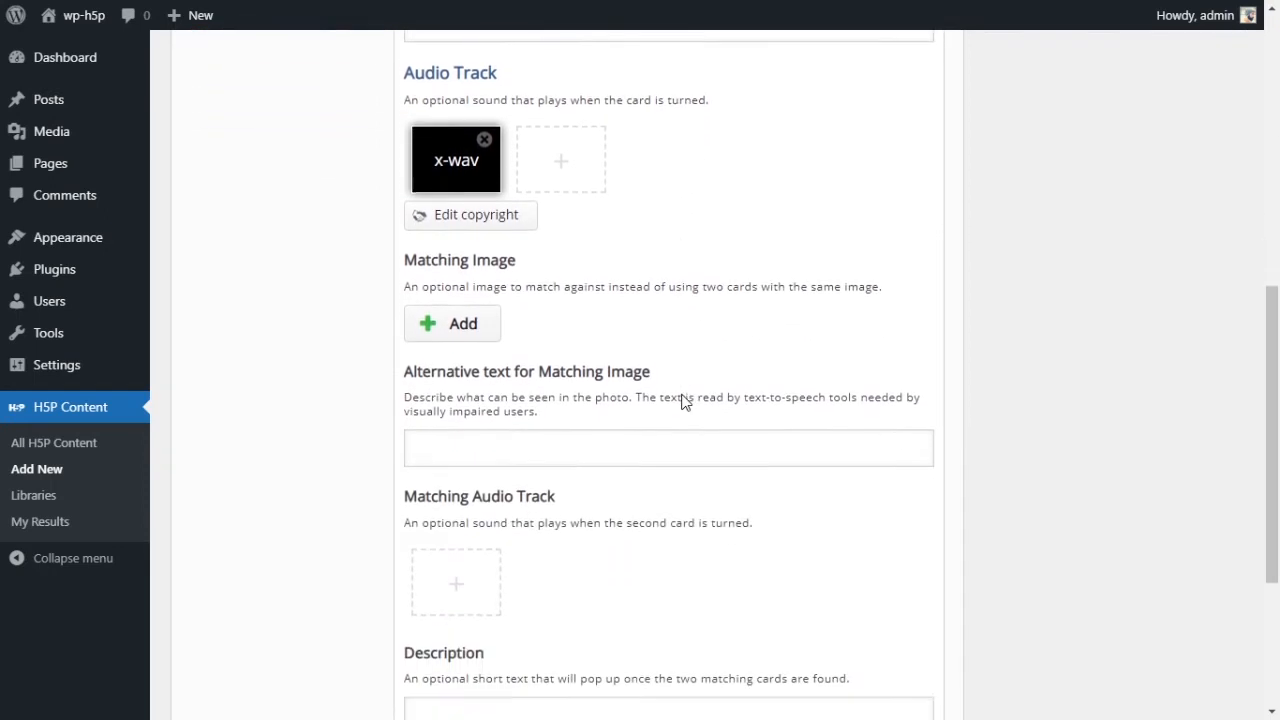
{"action": "scroll", "coordinate": [684, 398], "scroll_direction": "up", "scroll_amount": 5}
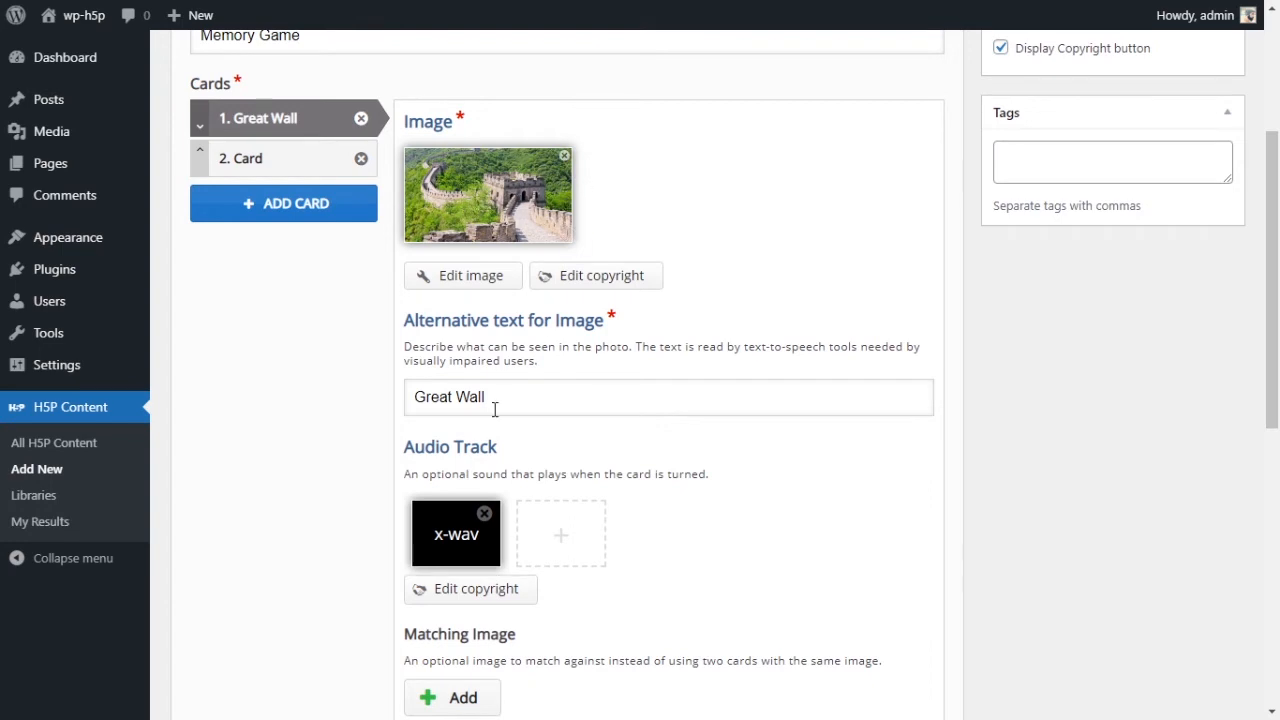
{"action": "left_click_drag", "start_coordinate": [494, 409], "coordinate": [410, 403]}
{"action": "scroll", "coordinate": [634, 483], "scroll_direction": "down", "scroll_amount": 1}
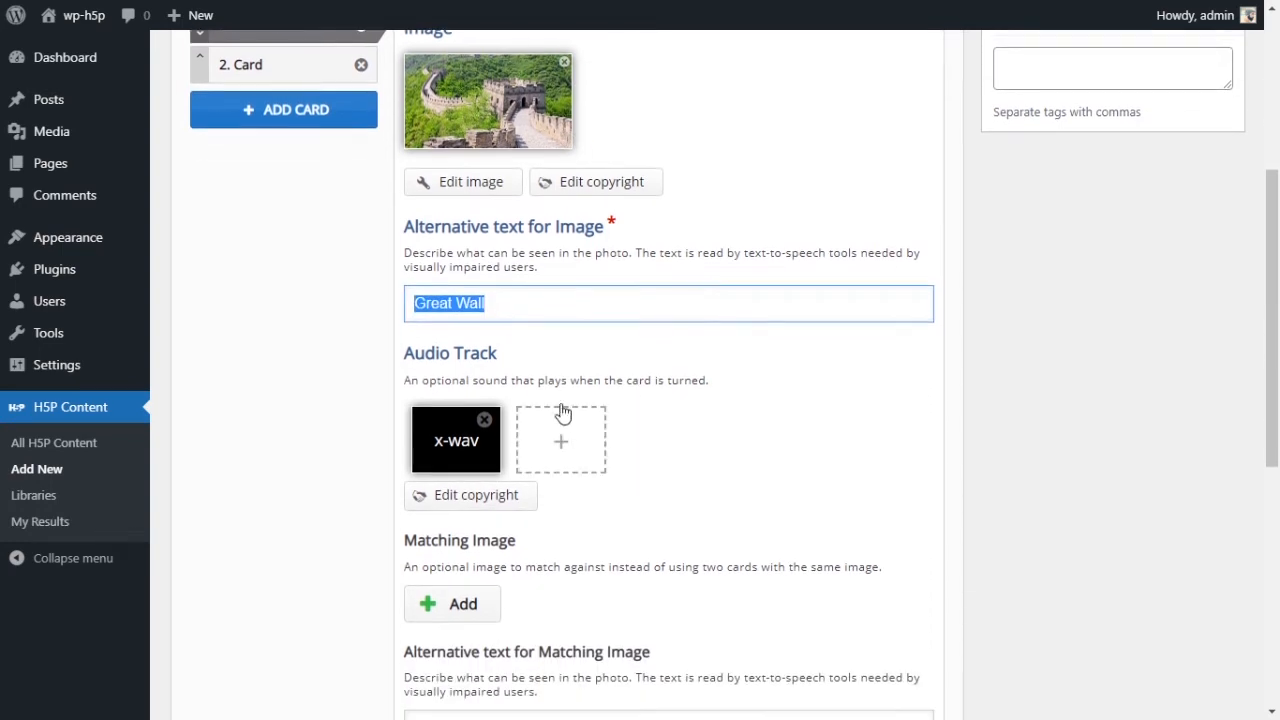
{"action": "scroll", "coordinate": [600, 488], "scroll_direction": "down", "scroll_amount": 2}
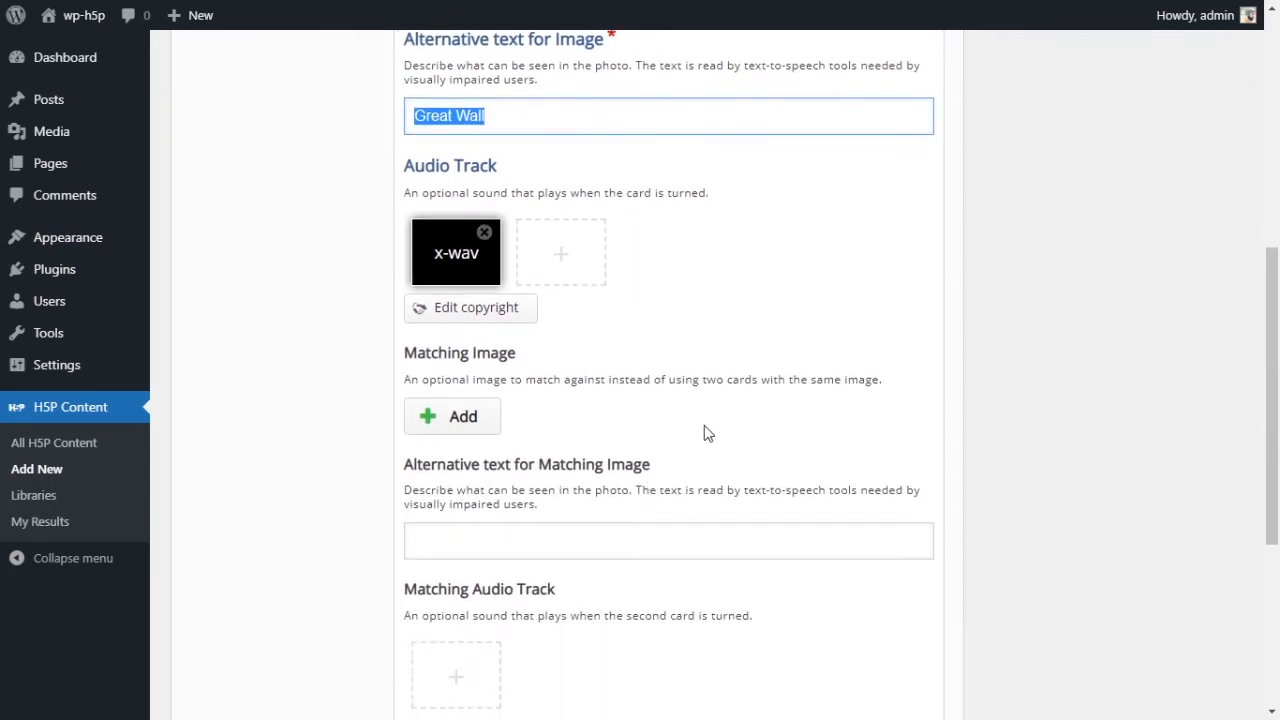
{"action": "scroll", "coordinate": [457, 437], "scroll_direction": "down", "scroll_amount": 1}
{"action": "scroll", "coordinate": [457, 437], "scroll_direction": "down", "scroll_amount": 1}
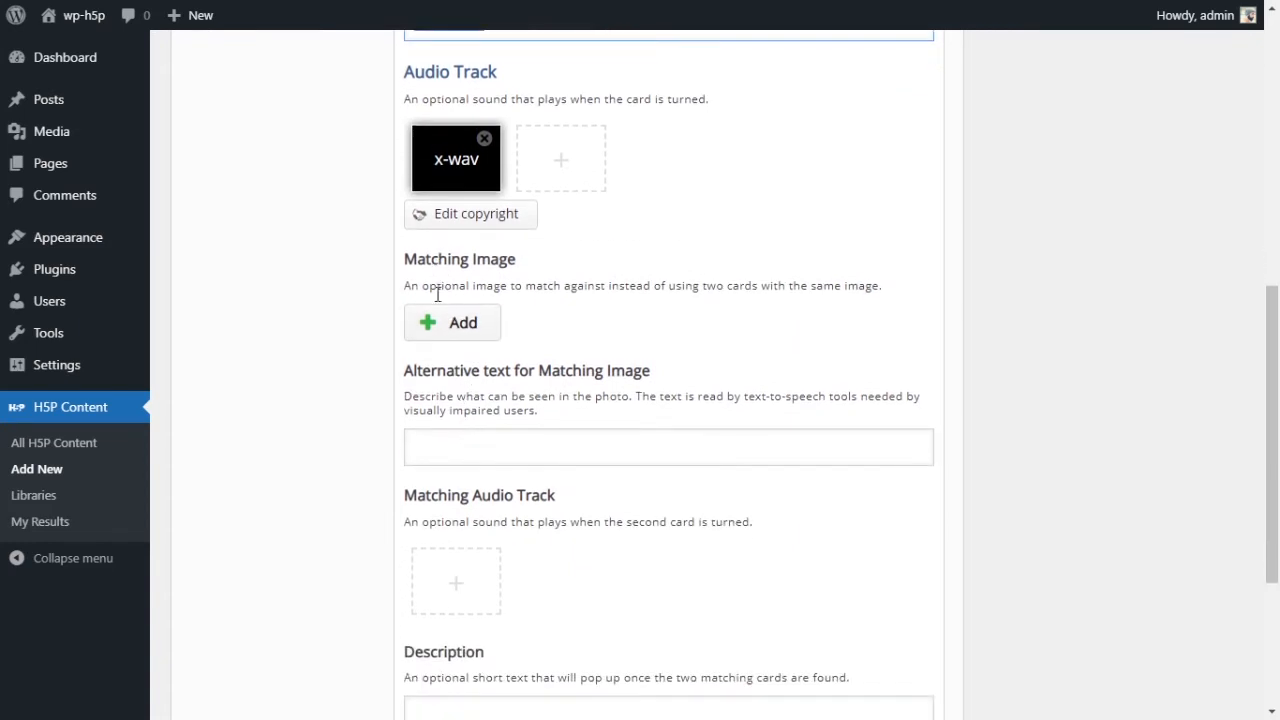
{"action": "left_click", "coordinate": [463, 336]}
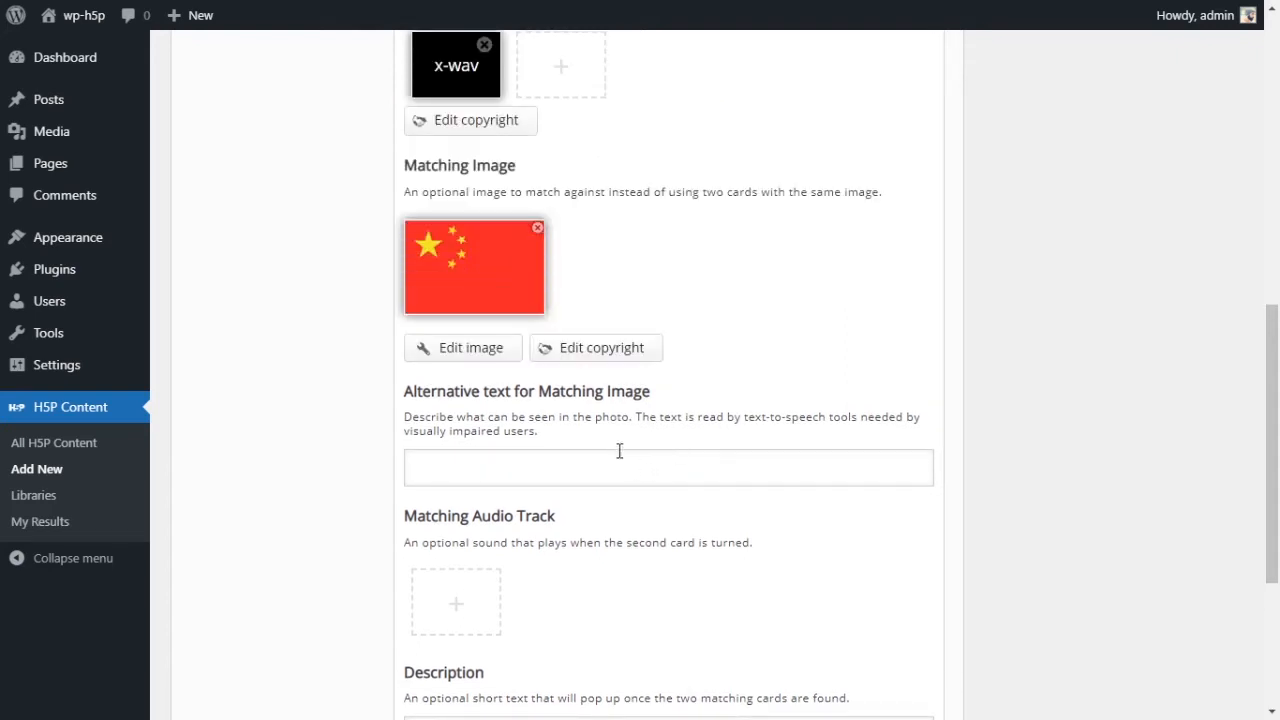
{"action": "left_click", "coordinate": [617, 457]}
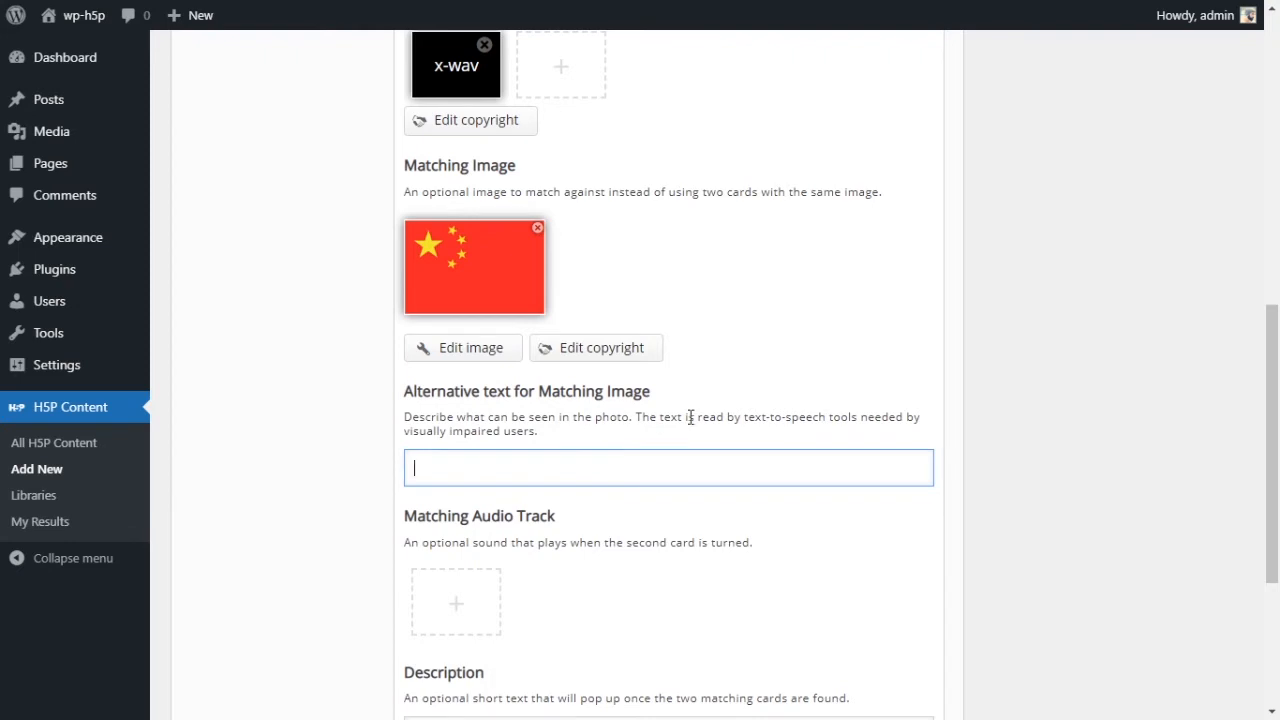
Record an audio clip of about 2 seconds with the Audio Recorder and insert it as the Great Wall card's matching audio track
{"action": "scroll", "coordinate": [690, 417], "scroll_direction": "down", "scroll_amount": 2}
{"action": "left_click", "coordinate": [480, 496]}
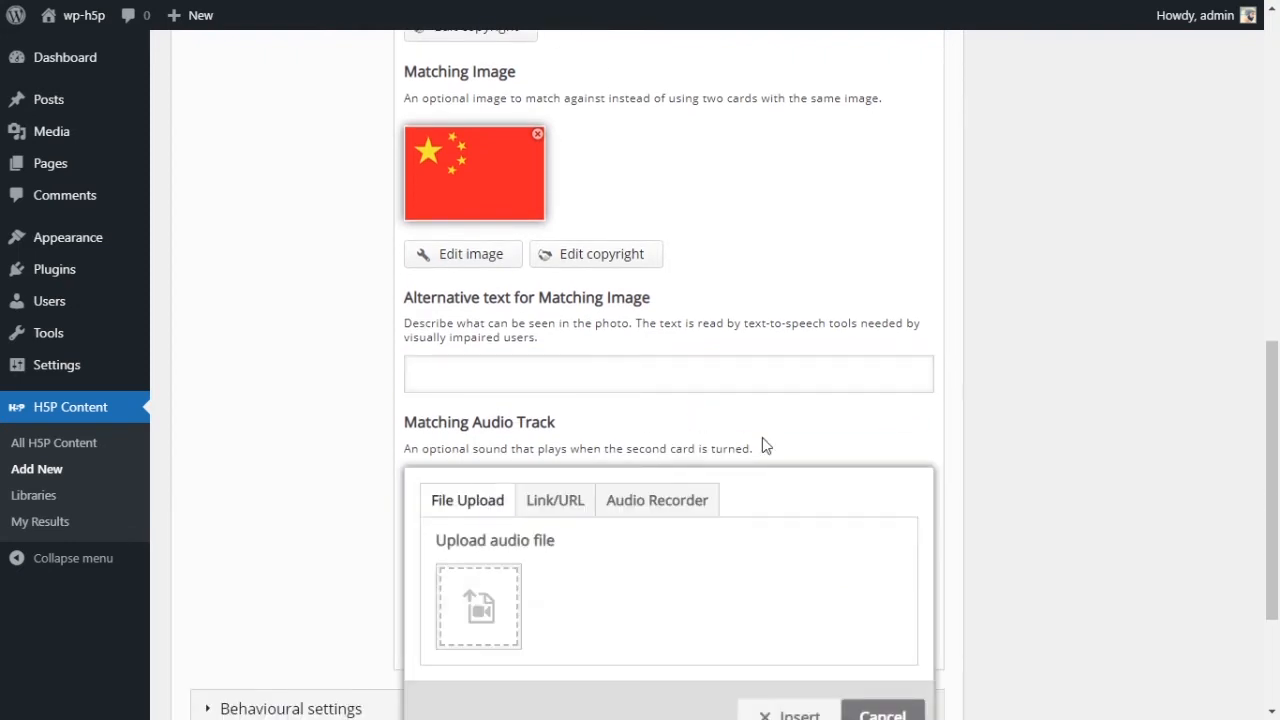
{"action": "scroll", "coordinate": [765, 440], "scroll_direction": "down", "scroll_amount": 3}
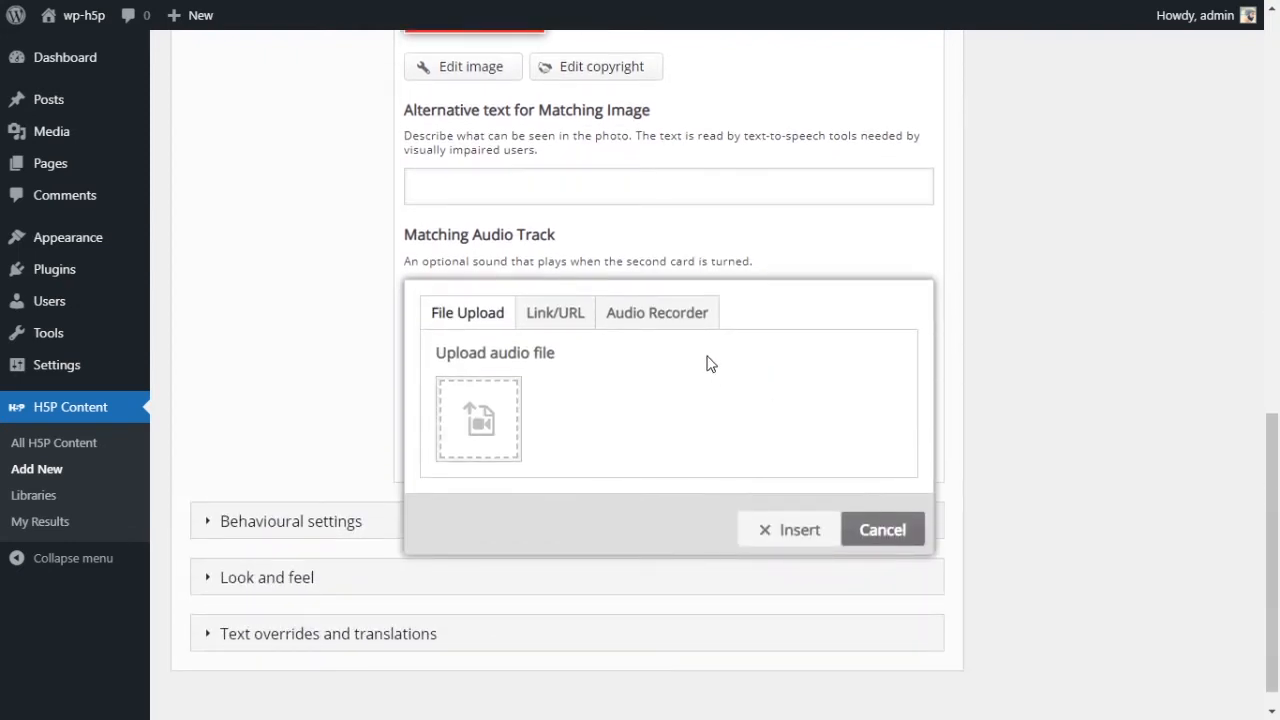
{"action": "left_click", "coordinate": [668, 317]}
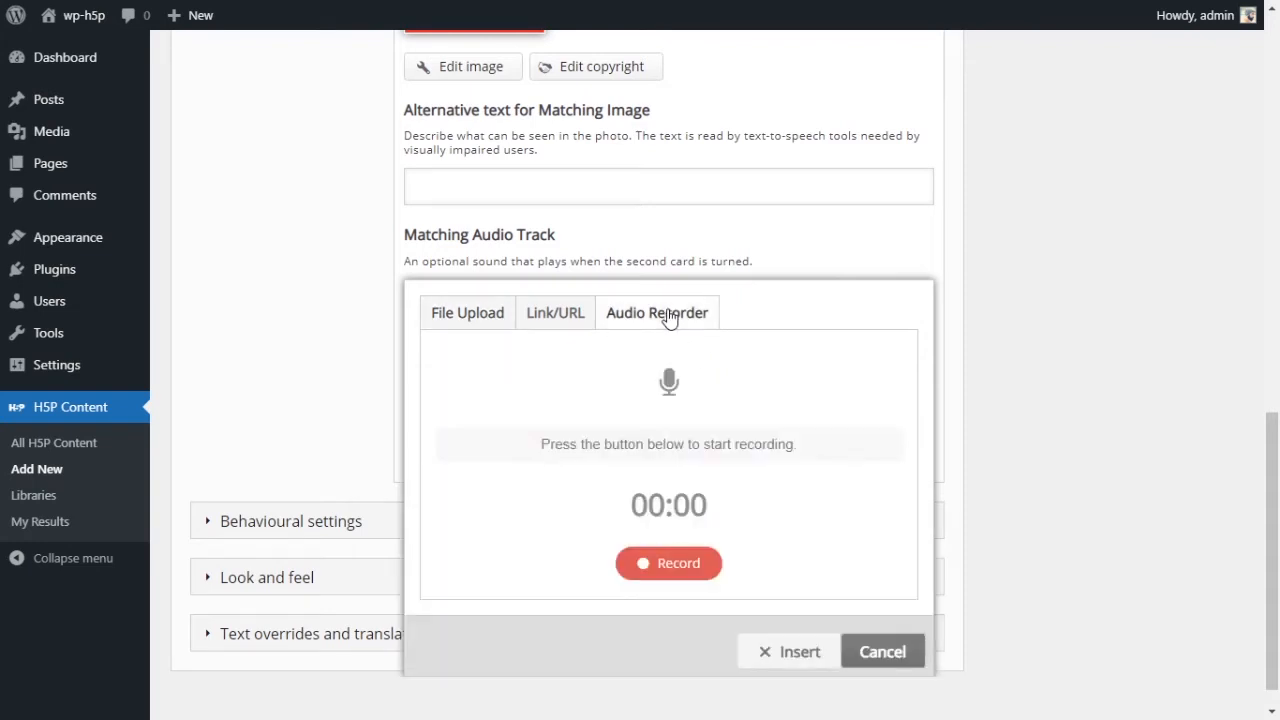
{"action": "left_click", "coordinate": [690, 566]}
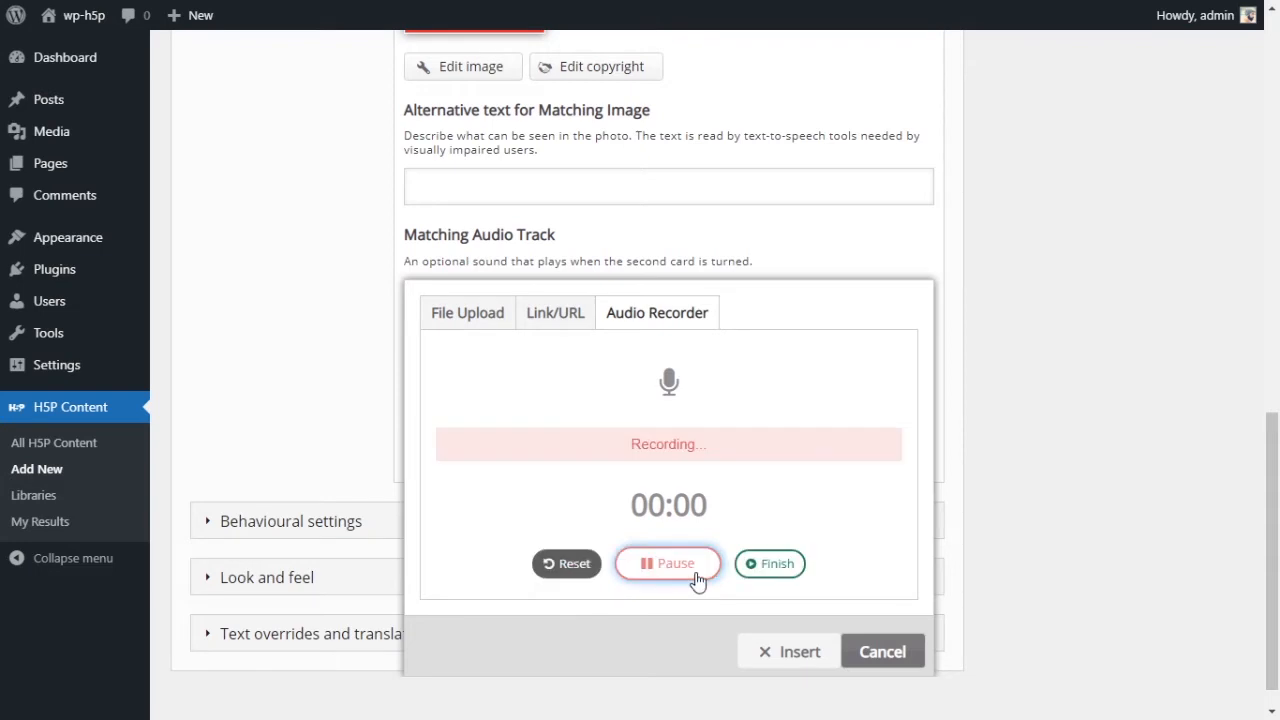
{"action": "left_click", "coordinate": [778, 566]}
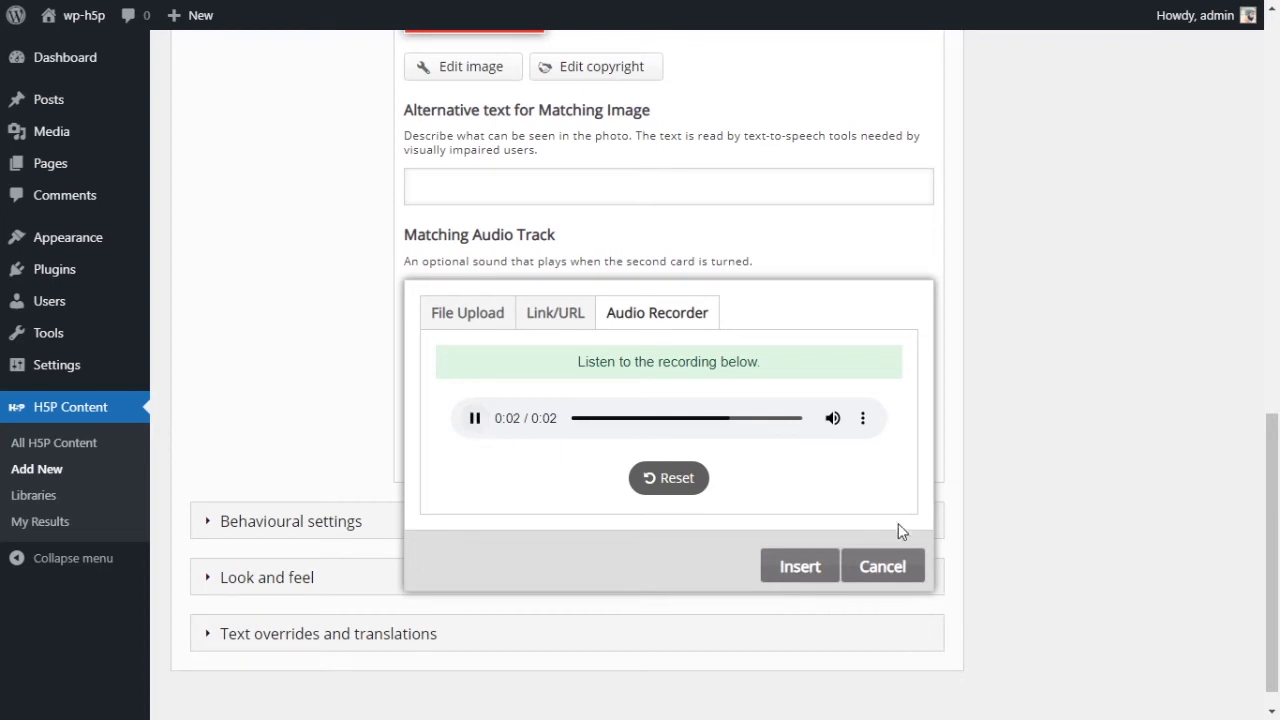
{"action": "left_click", "coordinate": [812, 578]}
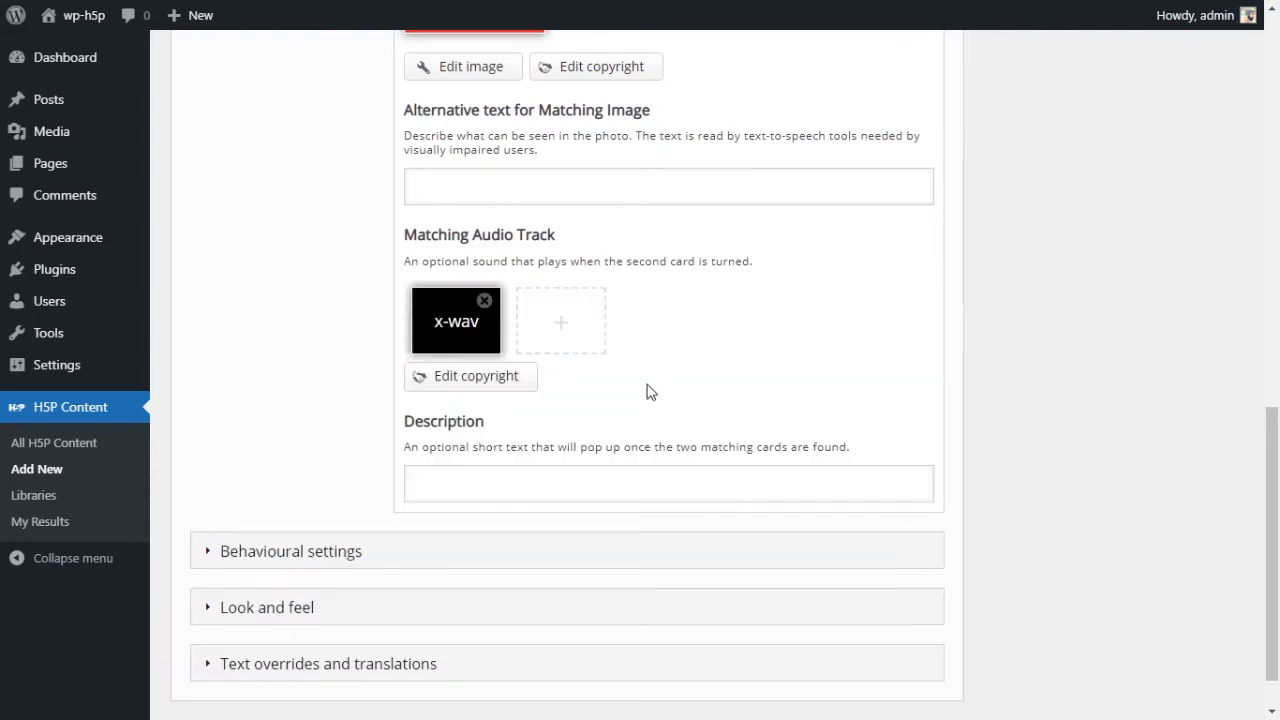
Enter "Great job" as the Great Wall card's description that pops up when the pair is found
{"action": "scroll", "coordinate": [494, 440], "scroll_direction": "down", "scroll_amount": 2}
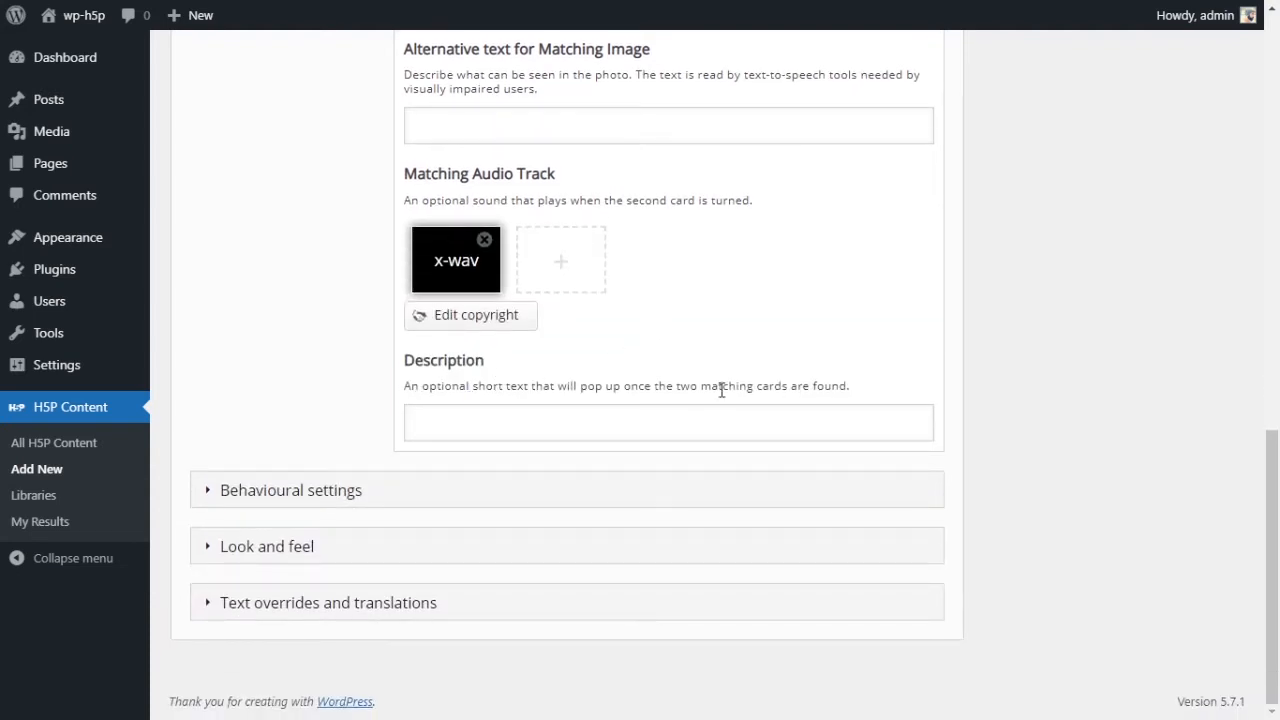
{"action": "left_click", "coordinate": [804, 419]}
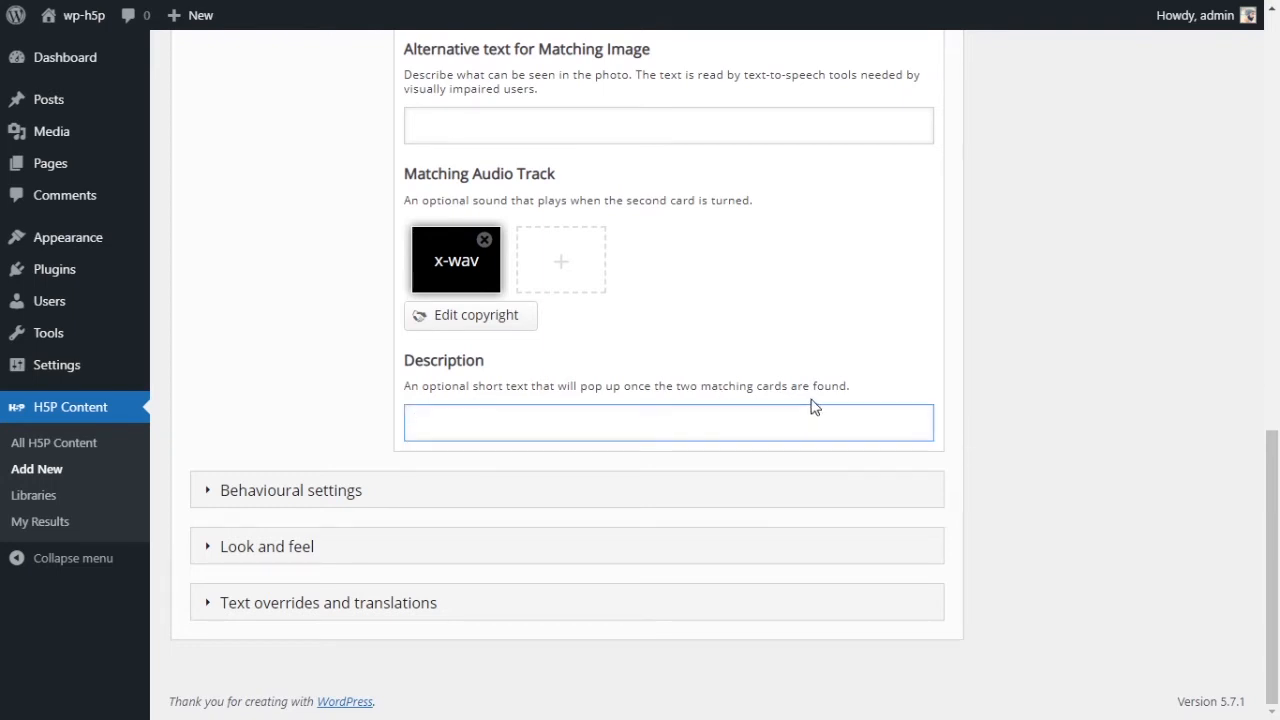
{"action": "scroll", "coordinate": [821, 252], "scroll_direction": "up", "scroll_amount": 2}
{"action": "scroll", "coordinate": [700, 230], "scroll_direction": "up", "scroll_amount": 2}
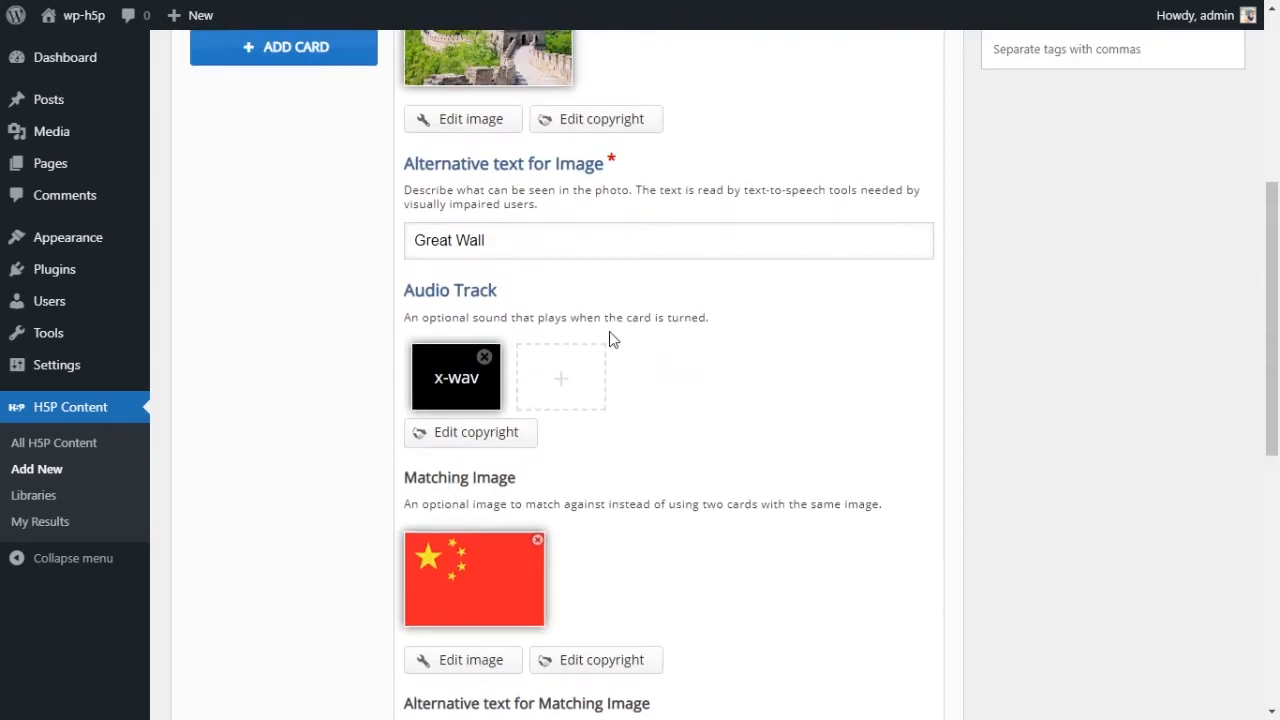
{"action": "scroll", "coordinate": [650, 350], "scroll_direction": "up", "scroll_amount": 3}
{"action": "scroll", "coordinate": [654, 466], "scroll_direction": "down", "scroll_amount": 5}
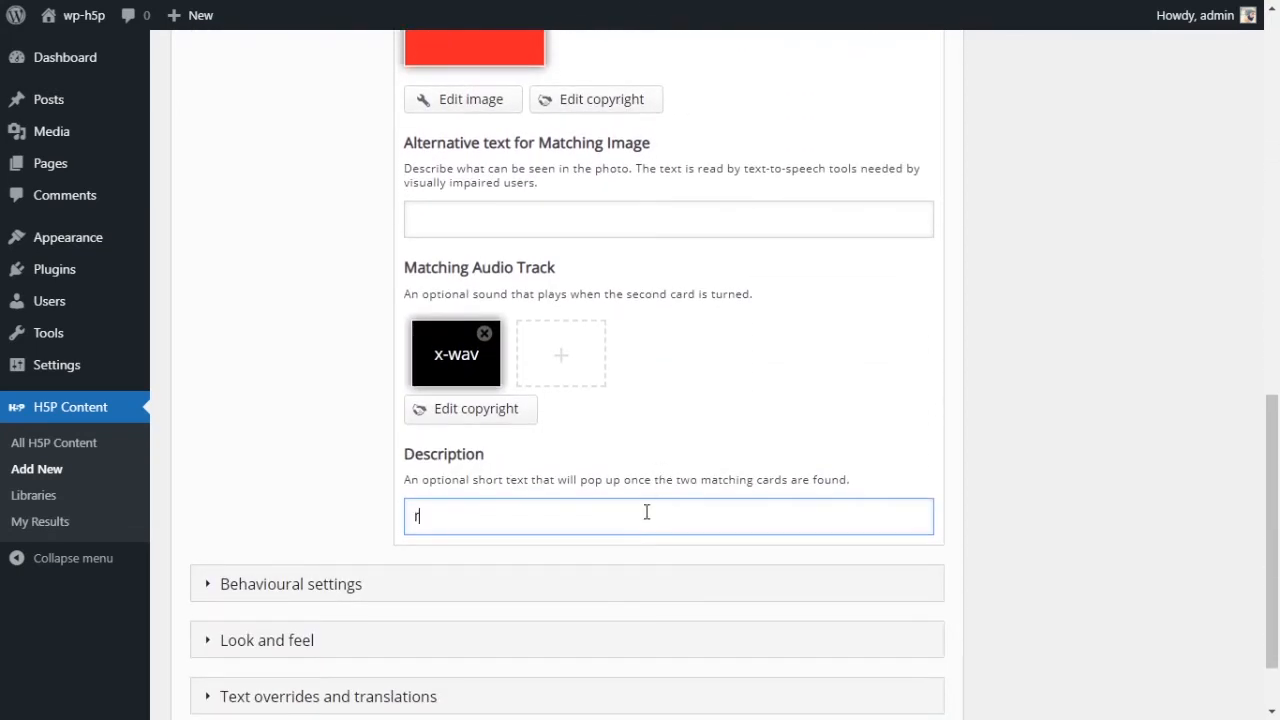
{"action": "type", "text": "Great job"}
{"action": "left_click", "coordinate": [912, 442]}
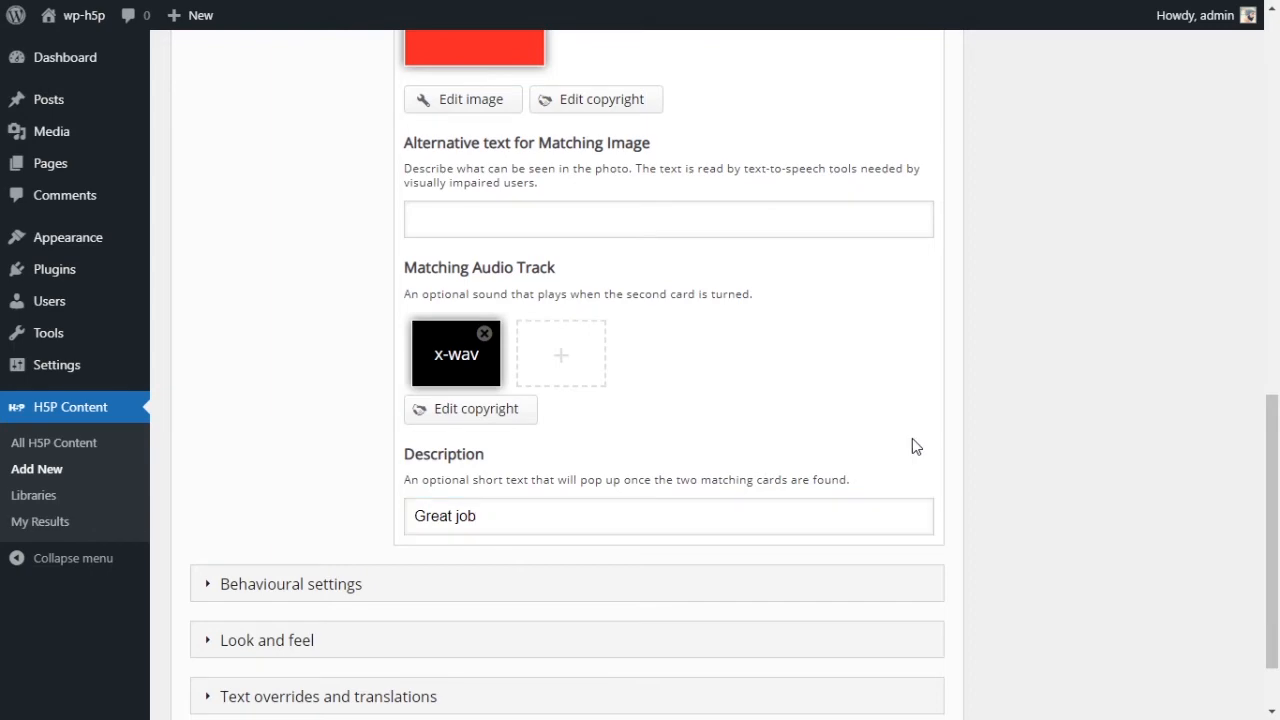
Upload the Leaning Tower photo as the second card's image and set its alternative text to "Leaning Tower"
{"action": "scroll", "coordinate": [911, 446], "scroll_direction": "down", "scroll_amount": 1}
{"action": "scroll", "coordinate": [911, 446], "scroll_direction": "up", "scroll_amount": 5}
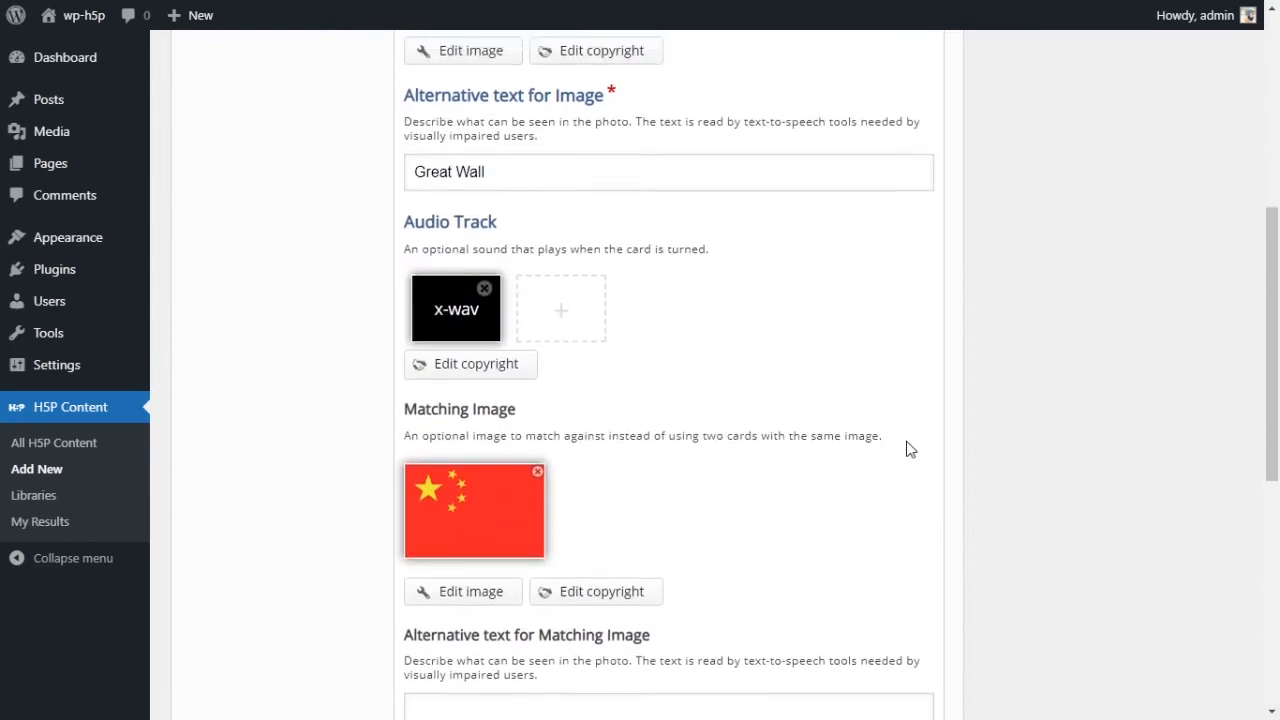
{"action": "scroll", "coordinate": [911, 446], "scroll_direction": "up", "scroll_amount": 3}
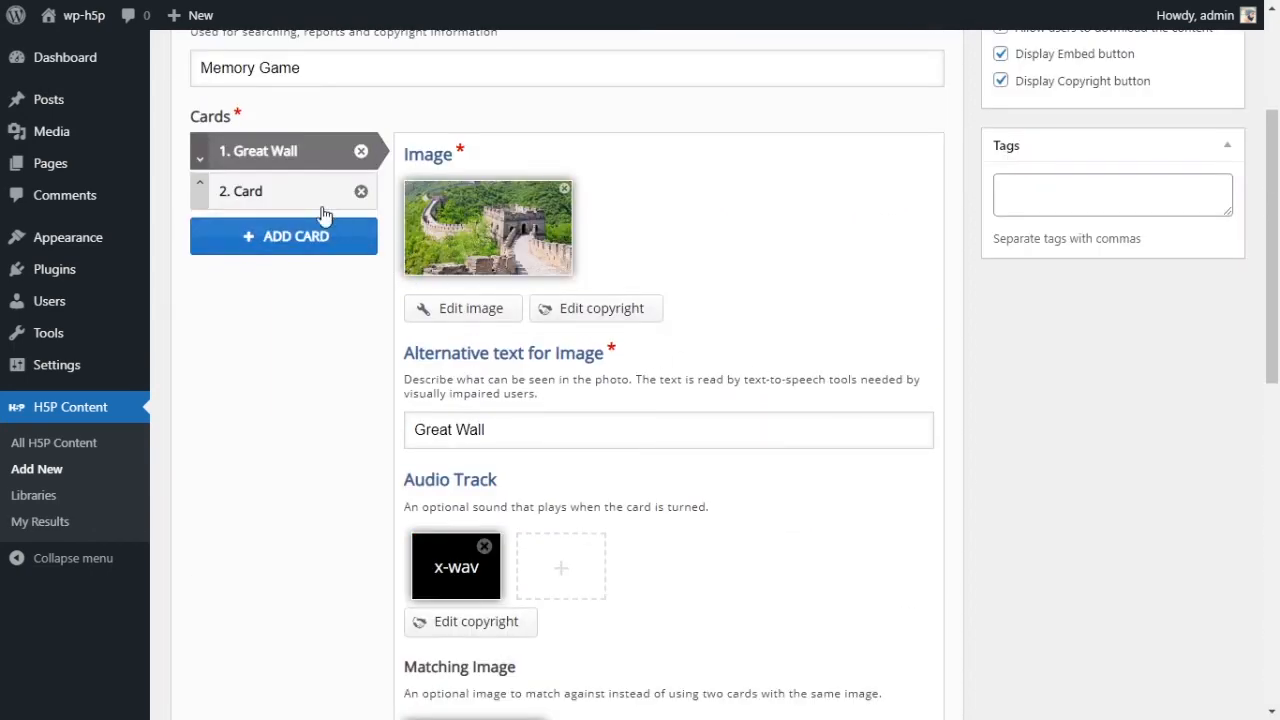
{"action": "left_click", "coordinate": [285, 200]}
{"action": "left_click", "coordinate": [287, 166]}
{"action": "left_click", "coordinate": [278, 197]}
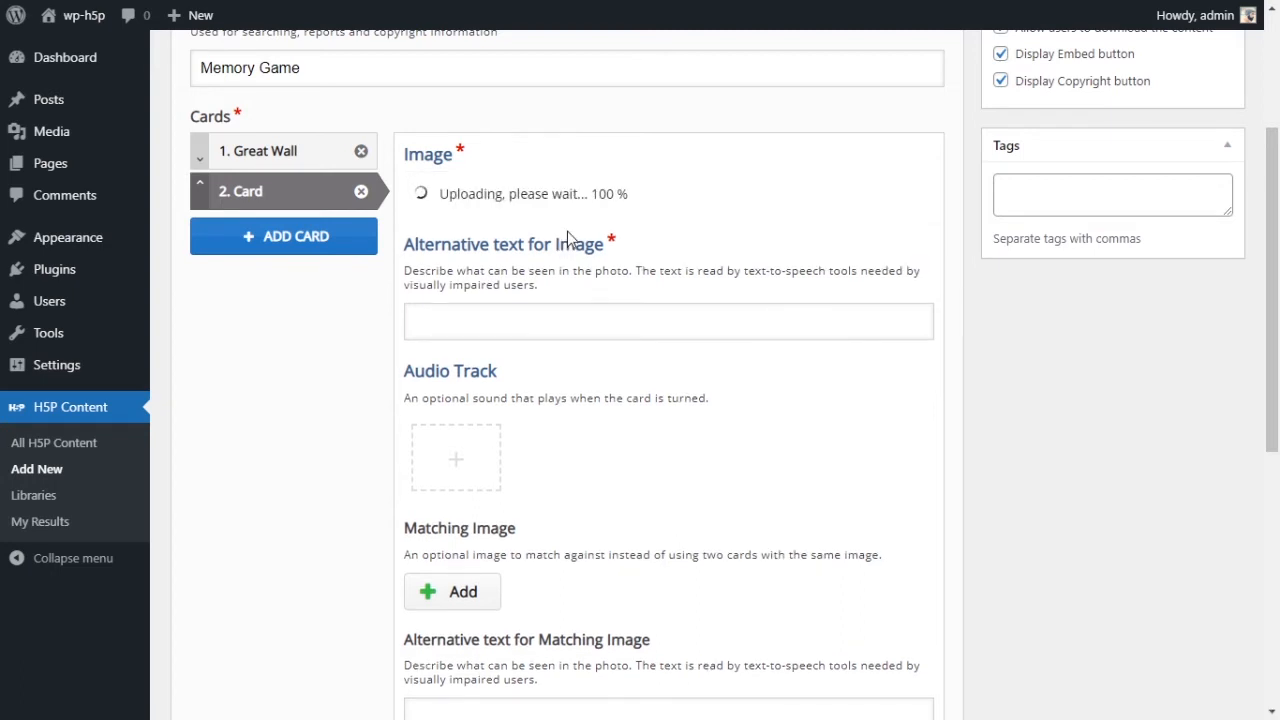
{"action": "left_click", "coordinate": [520, 425]}
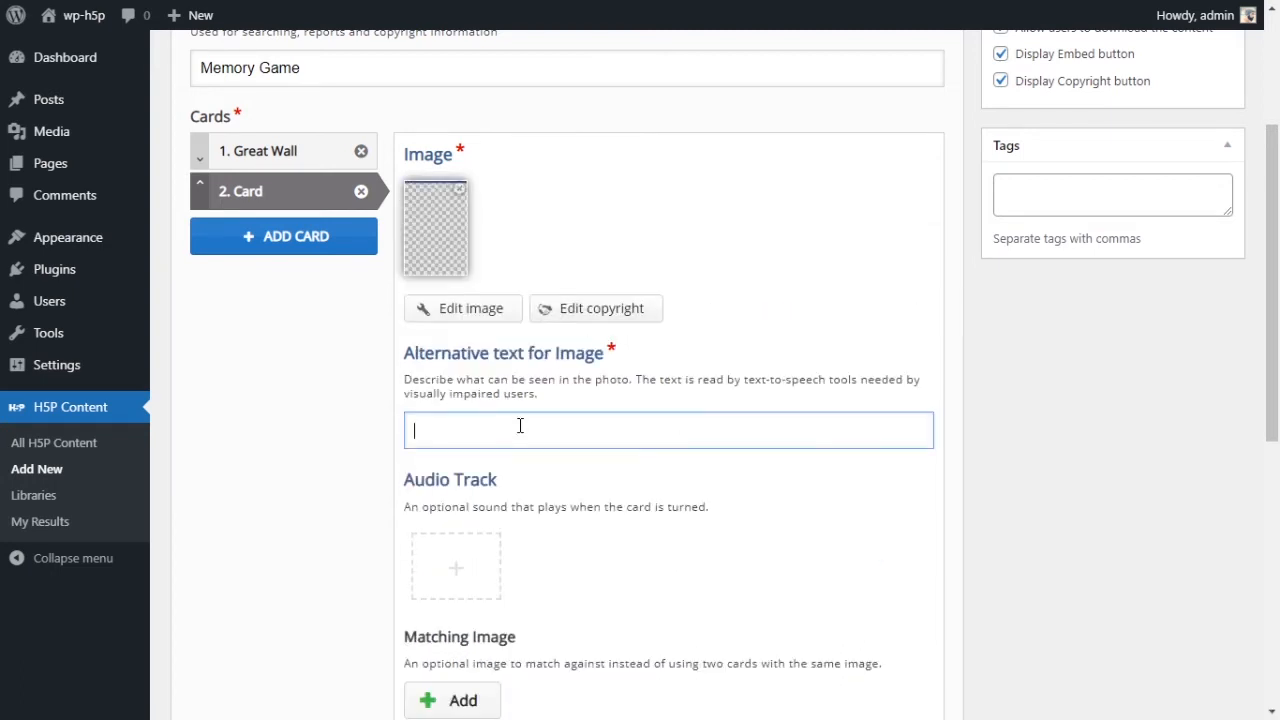
{"action": "type", "text": "Leaning "}
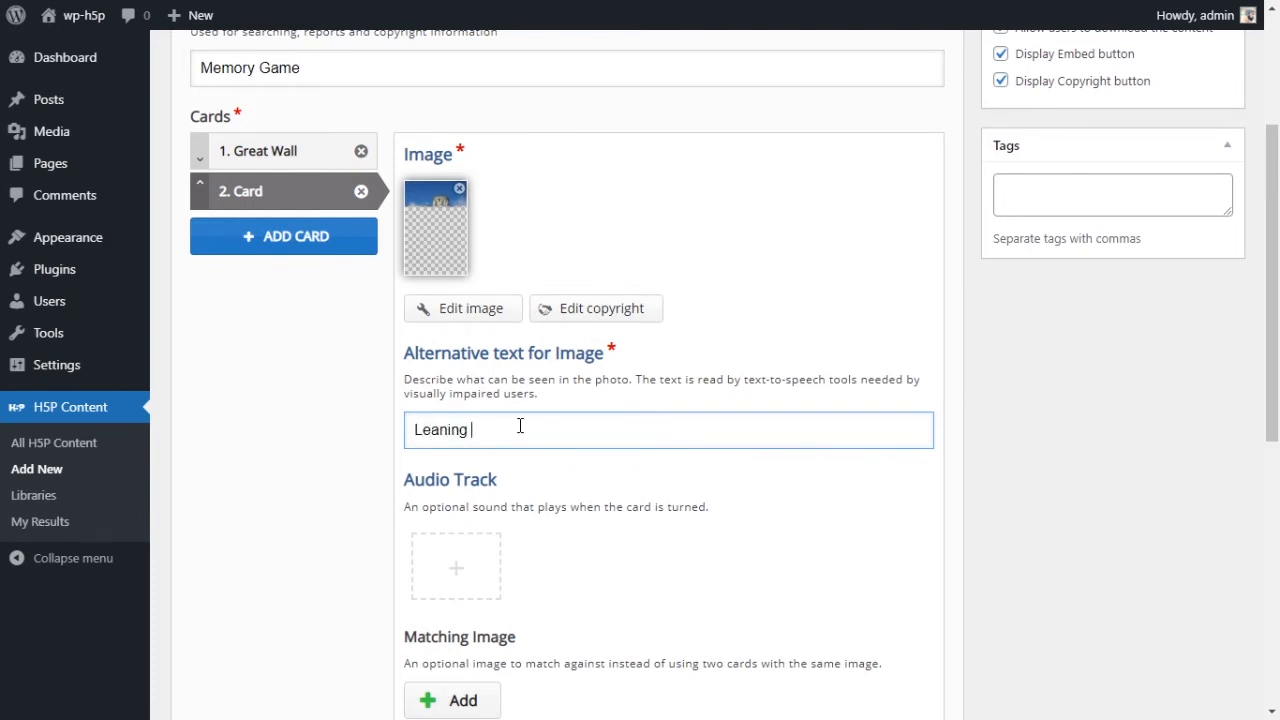
{"action": "type", "text": "Tower"}
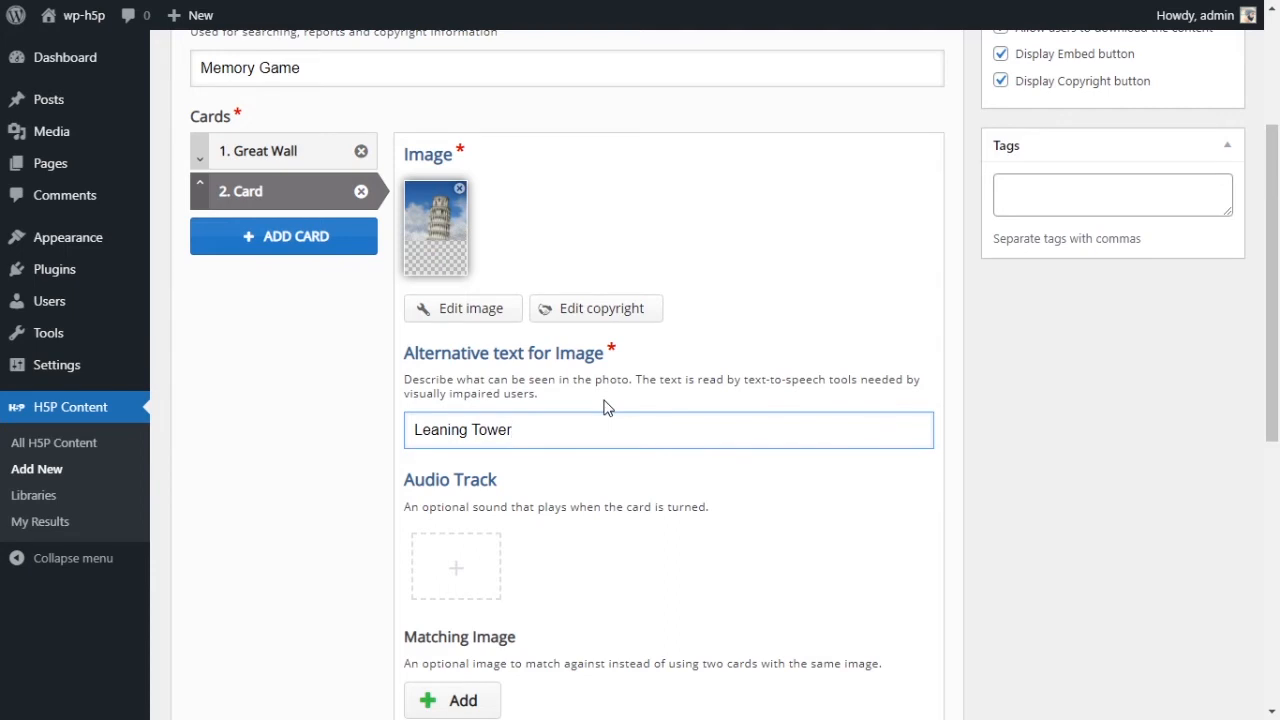
Upload an MPEG audio file as the Leaning Tower card's audio track
{"action": "scroll", "coordinate": [603, 408], "scroll_direction": "down", "scroll_amount": 1}
{"action": "left_click", "coordinate": [466, 474]}
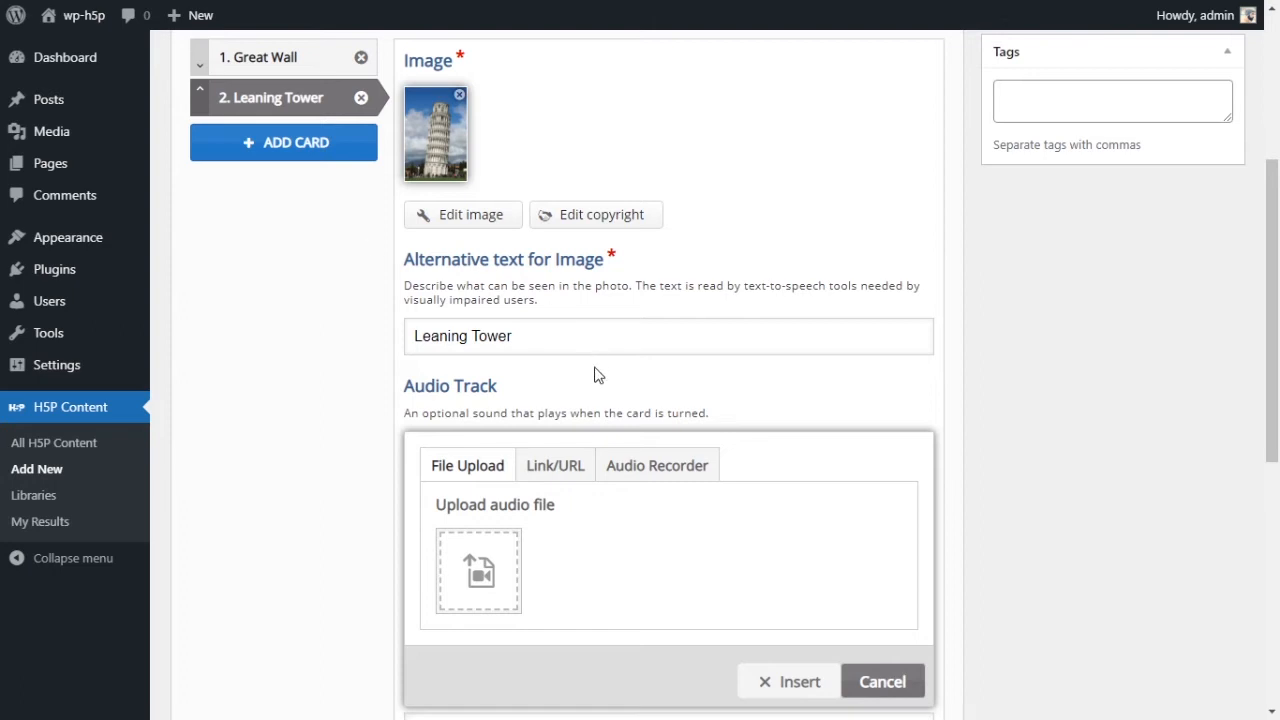
{"action": "left_click", "coordinate": [453, 497]}
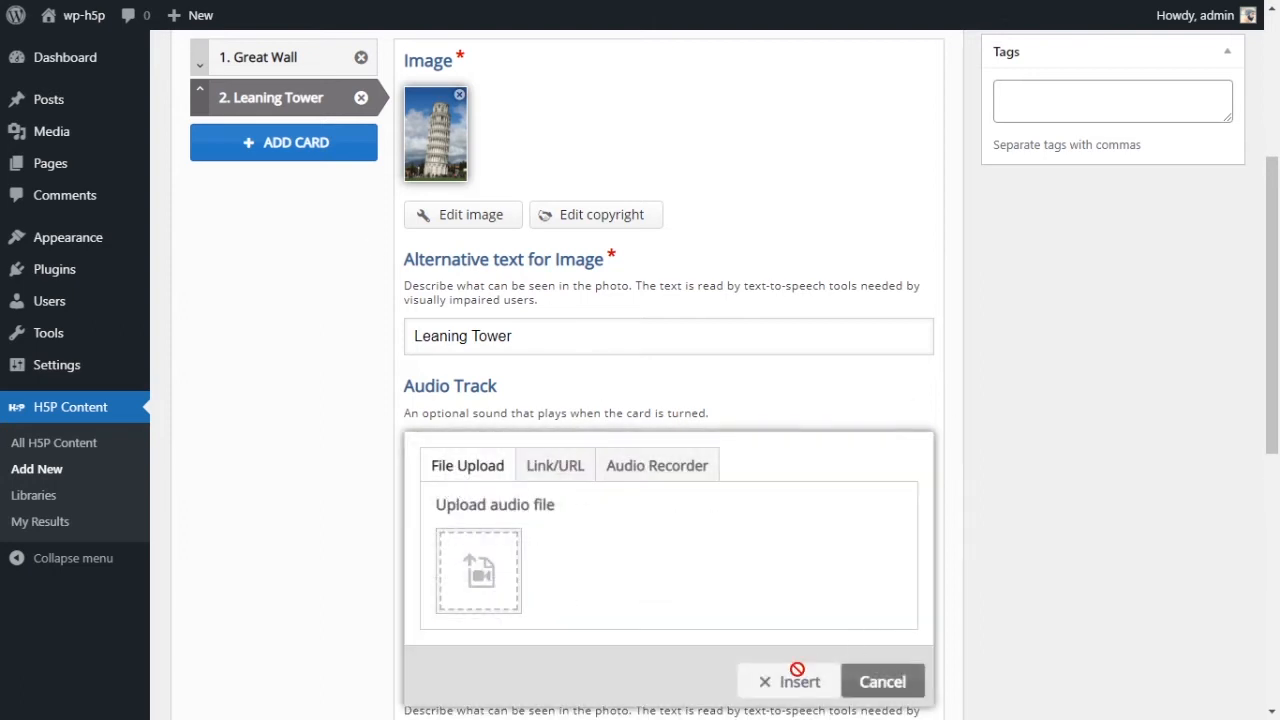
{"action": "left_click", "coordinate": [884, 690]}
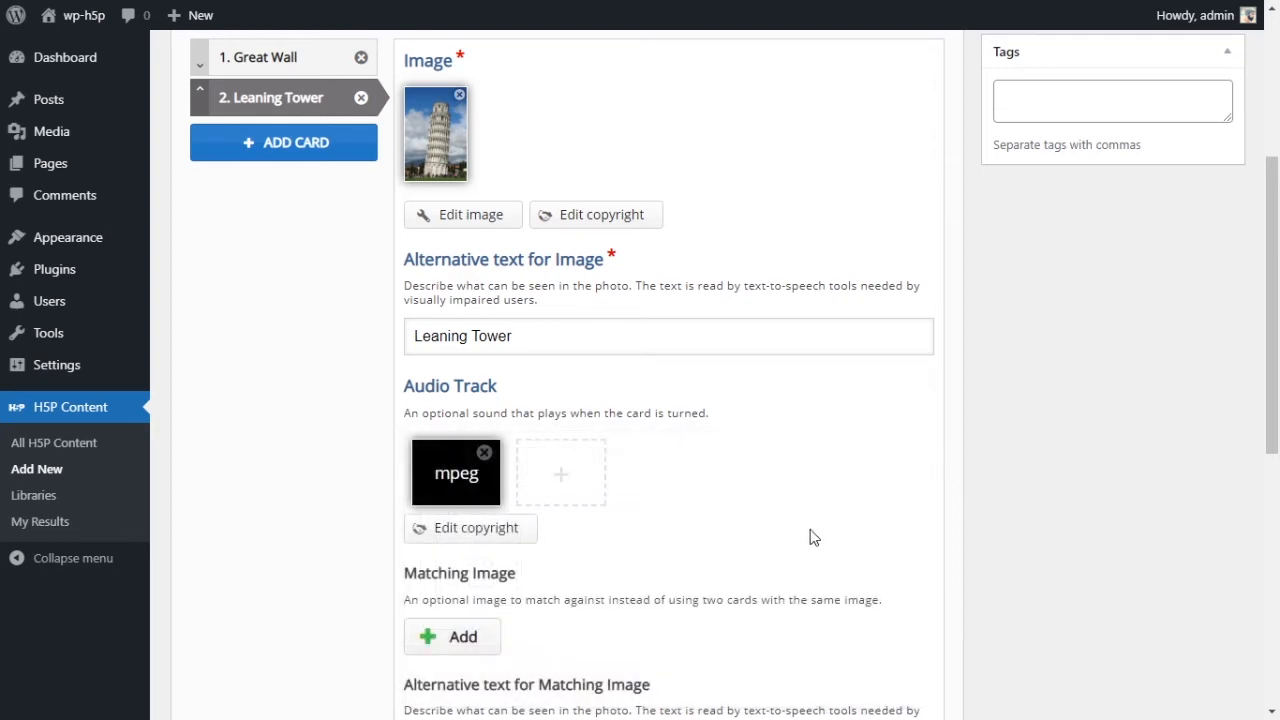
Add the Italian flag as the Leaning Tower card's matching image and upload an MPEG matching audio track
{"action": "scroll", "coordinate": [720, 486], "scroll_direction": "down", "scroll_amount": 3}
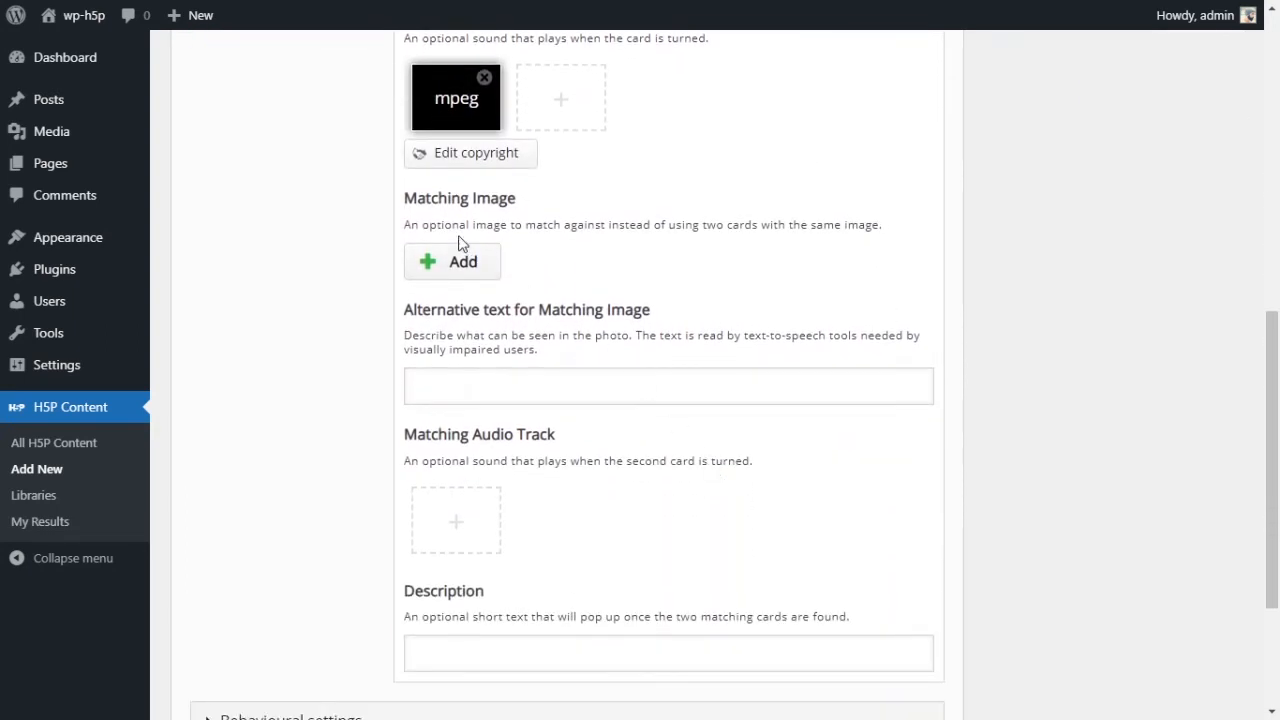
{"action": "left_click", "coordinate": [457, 262]}
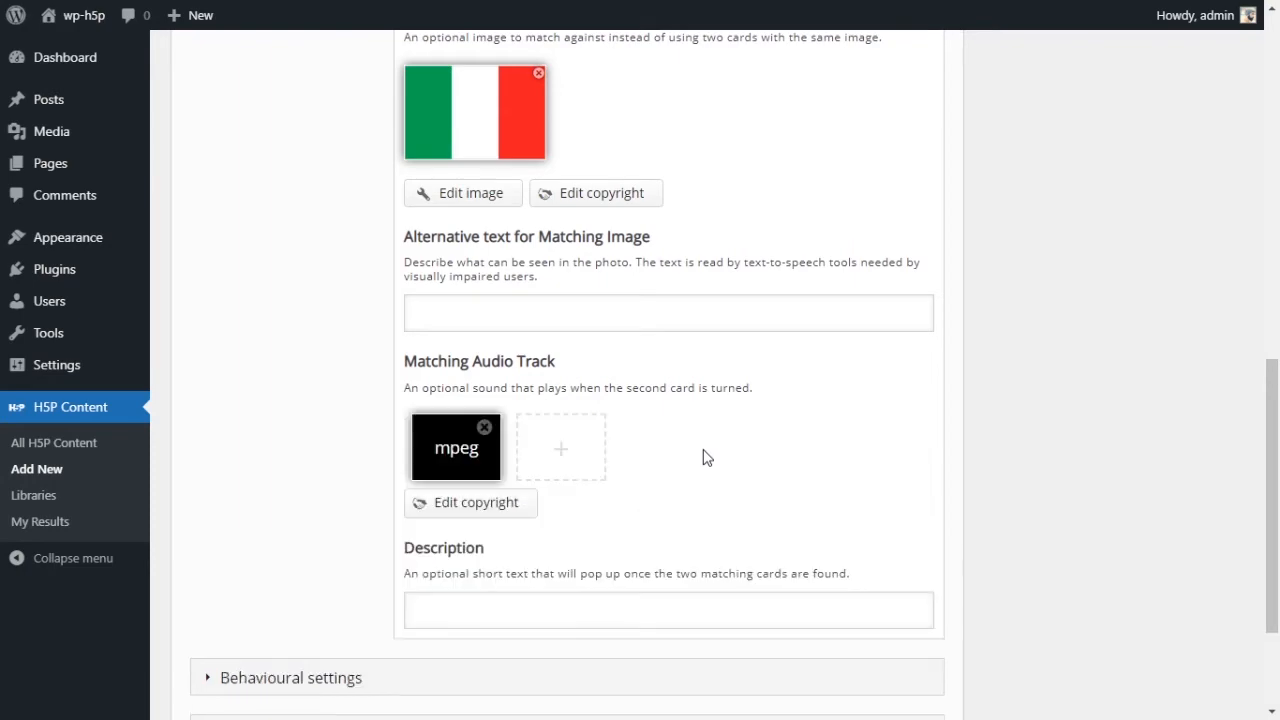
Review the Great Wall and Leaning Tower cards by switching between them
{"action": "scroll", "coordinate": [704, 457], "scroll_direction": "up", "scroll_amount": 10}
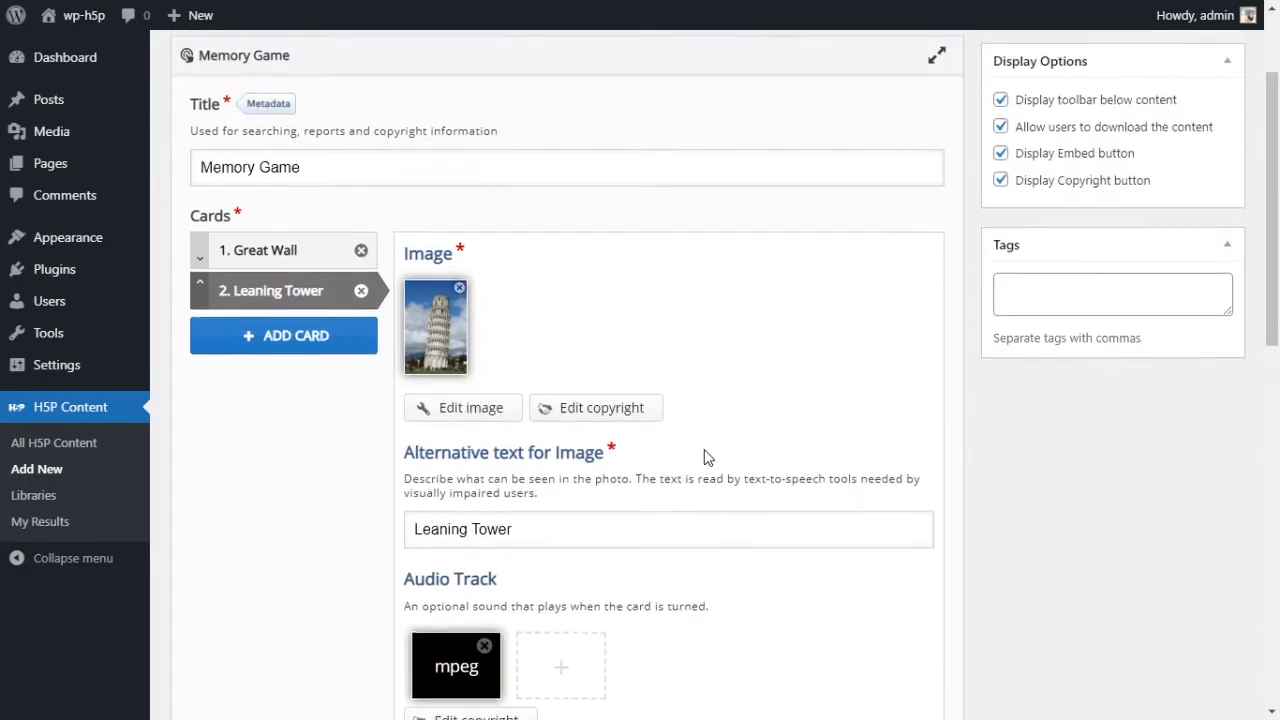
{"action": "left_click", "coordinate": [256, 406]}
{"action": "left_click", "coordinate": [262, 442]}
{"action": "left_click", "coordinate": [266, 408]}
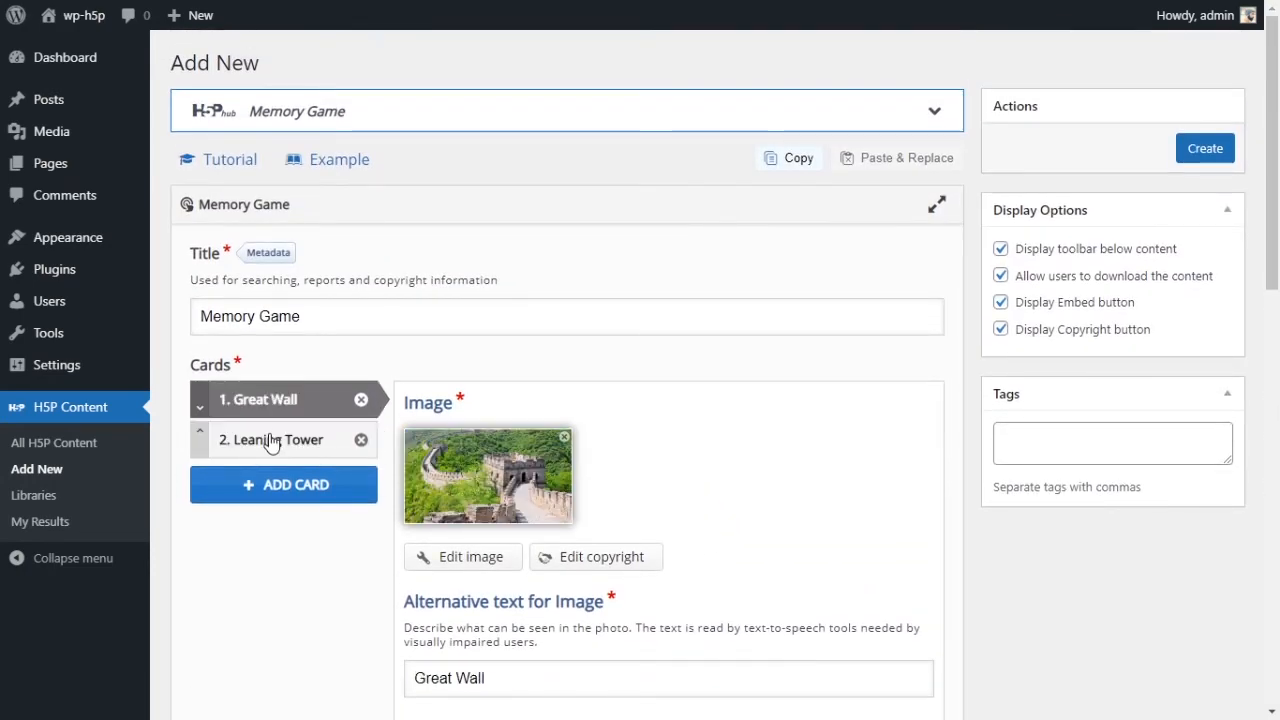
{"action": "left_click", "coordinate": [272, 444]}
{"action": "scroll", "coordinate": [294, 486], "scroll_direction": "down", "scroll_amount": 1}
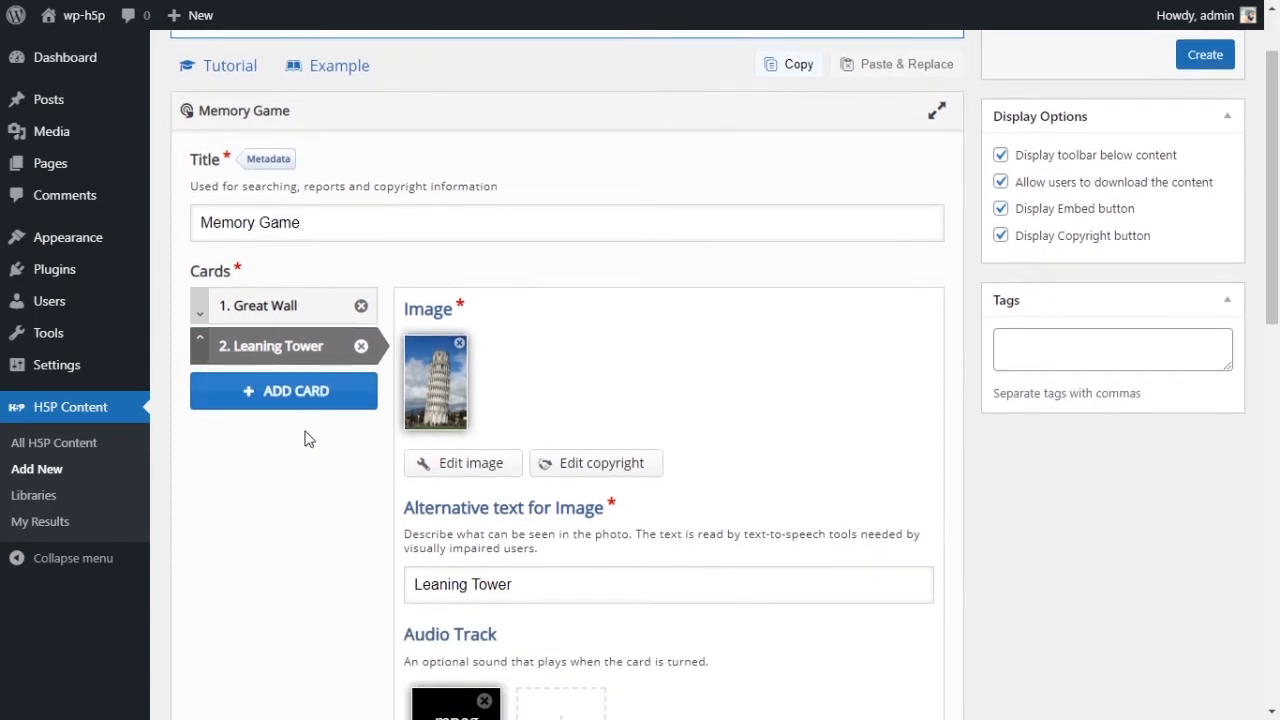
Add four blank cards to the game, as cards 3 to 6
{"action": "left_click", "coordinate": [296, 400]}
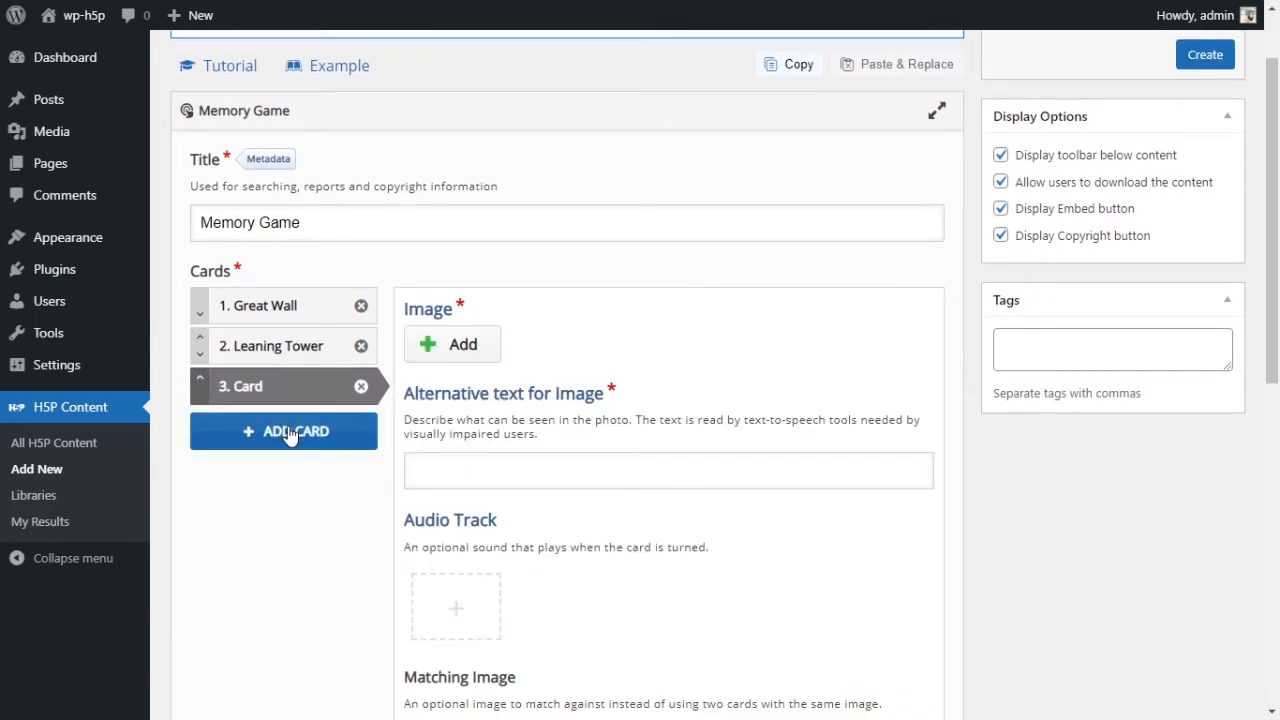
{"action": "scroll", "coordinate": [290, 435], "scroll_direction": "down", "scroll_amount": 1}
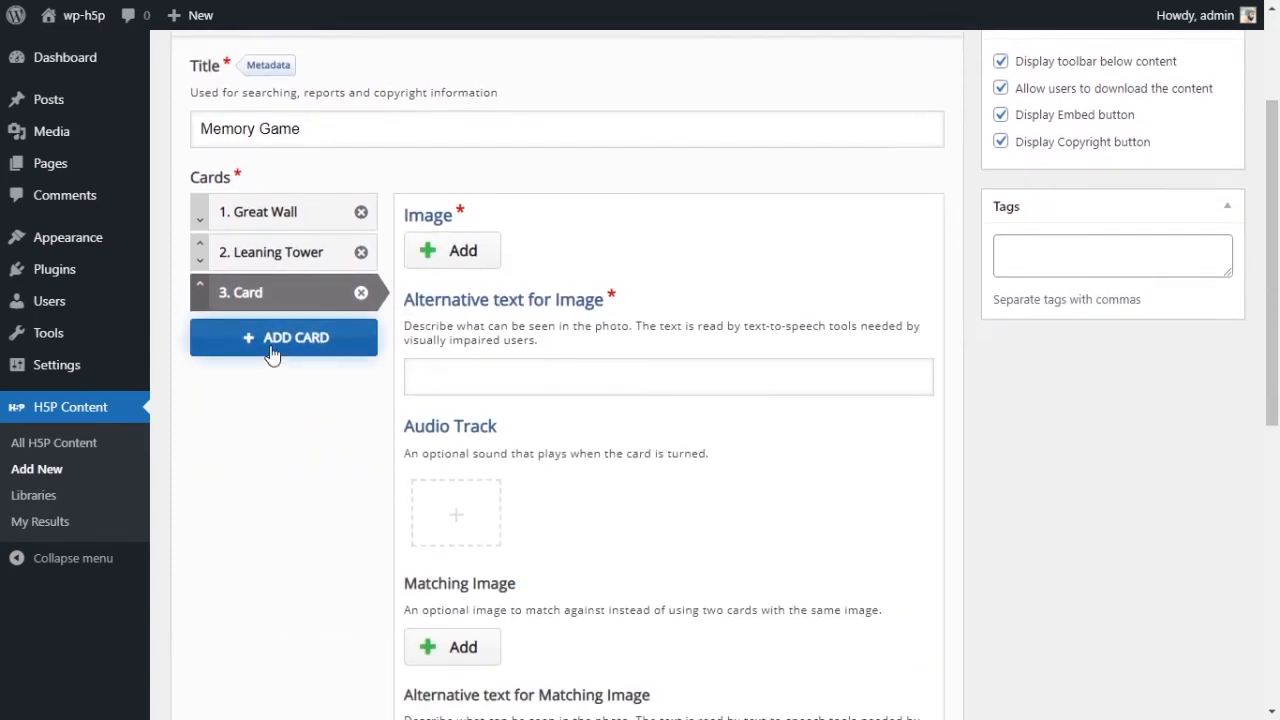
{"action": "left_click", "coordinate": [277, 343]}
{"action": "left_click", "coordinate": [285, 428]}
{"action": "left_click", "coordinate": [289, 466]}
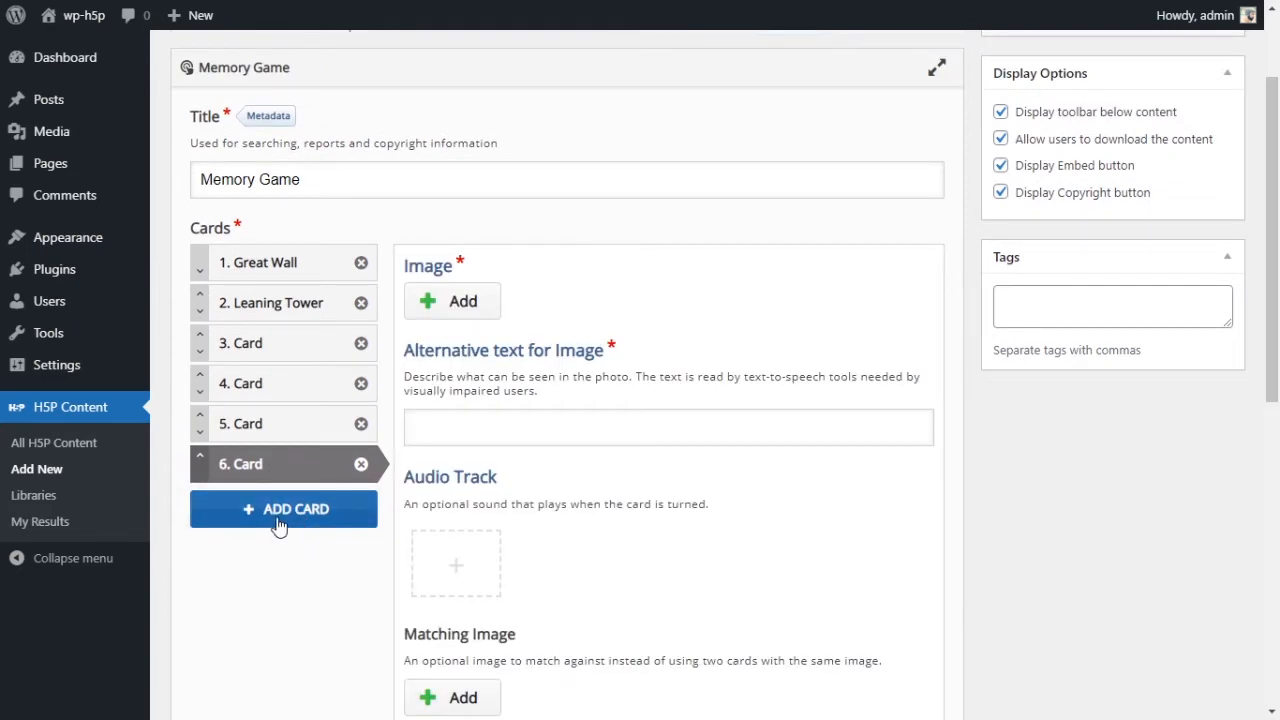
Add further blank cards to the game, up to card 16
{"action": "left_click", "coordinate": [282, 522]}
{"action": "left_click", "coordinate": [285, 553]}
{"action": "scroll", "coordinate": [290, 560], "scroll_direction": "down", "scroll_amount": 2}
{"action": "left_click", "coordinate": [290, 405]}
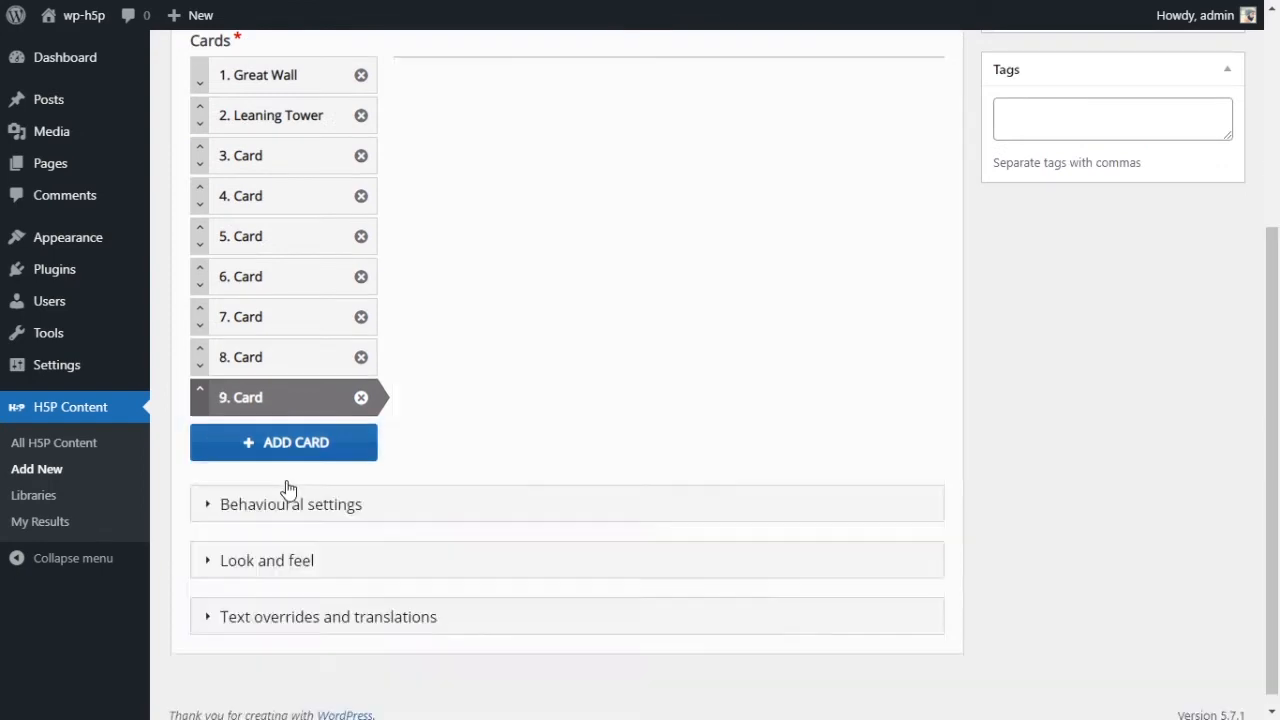
{"action": "left_click", "coordinate": [269, 458]}
{"action": "left_click", "coordinate": [275, 500]}
{"action": "left_click", "coordinate": [276, 545]}
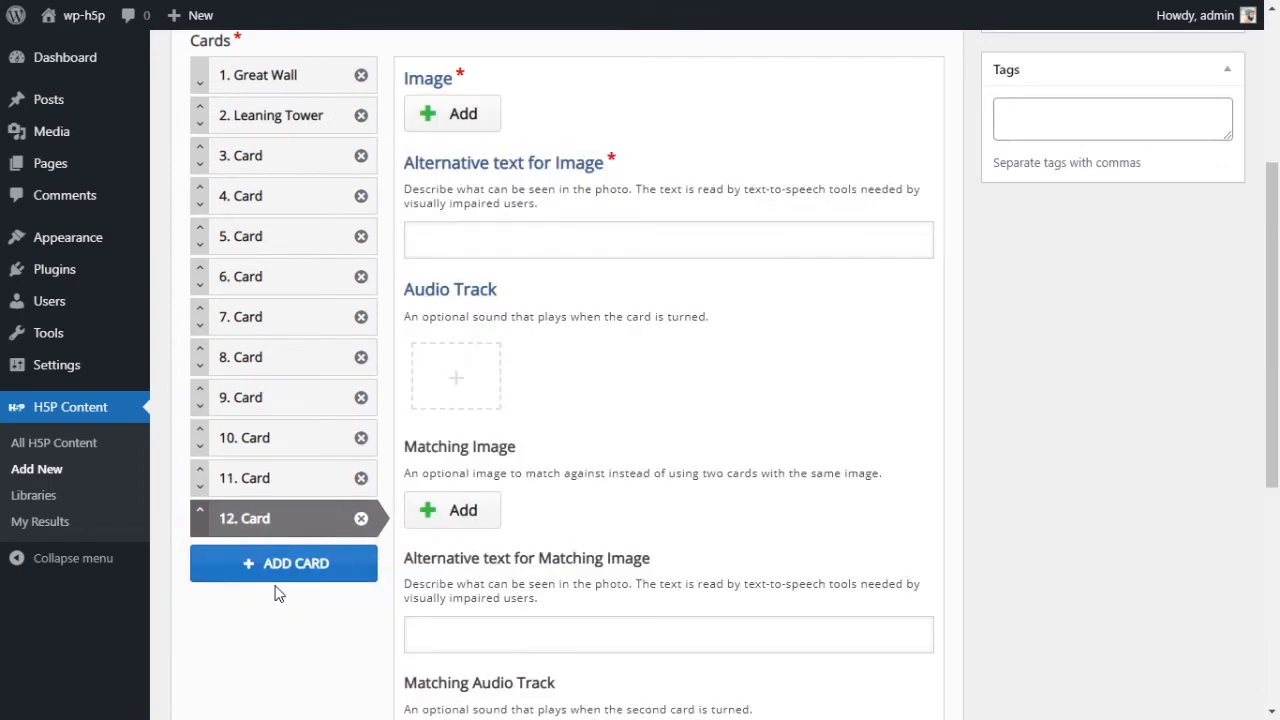
{"action": "left_click", "coordinate": [272, 588]}
{"action": "left_click", "coordinate": [271, 611]}
{"action": "scroll", "coordinate": [280, 645], "scroll_direction": "down", "scroll_amount": 2}
{"action": "left_click", "coordinate": [261, 469]}
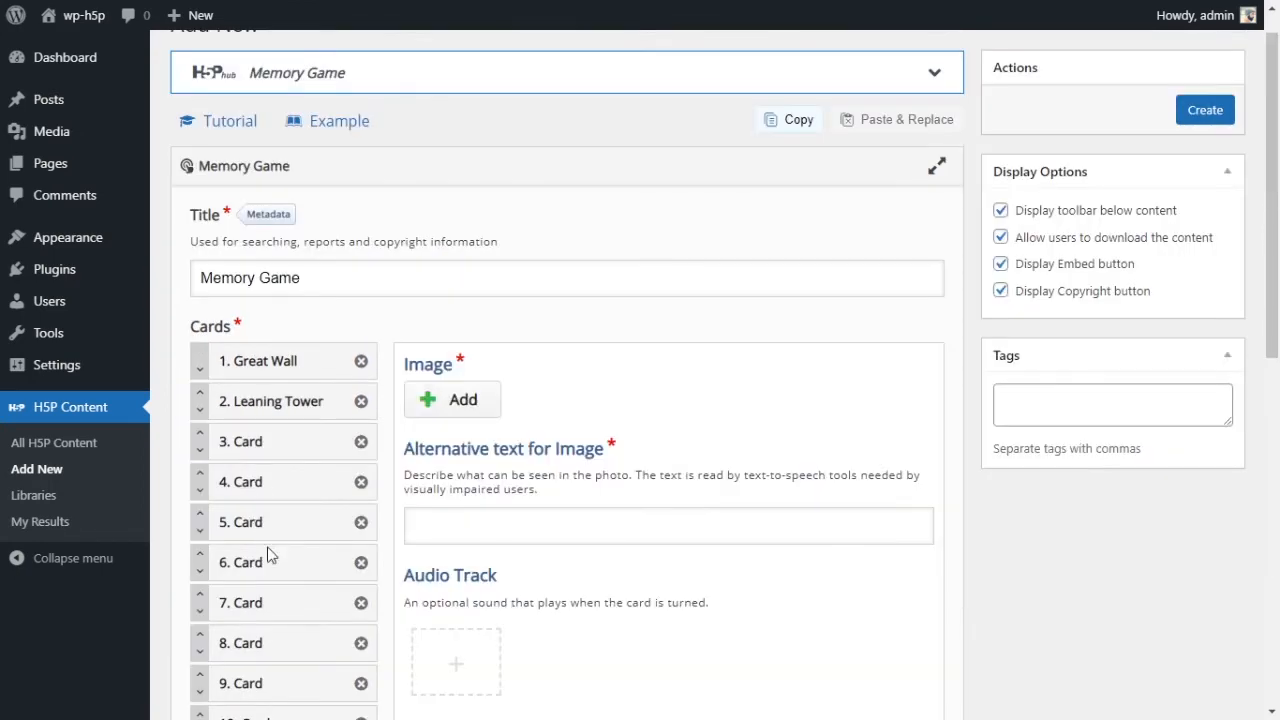
{"action": "scroll", "coordinate": [275, 557], "scroll_direction": "down", "scroll_amount": 4}
{"action": "scroll", "coordinate": [305, 515], "scroll_direction": "down", "scroll_amount": 2}
{"action": "left_click", "coordinate": [283, 415]}
{"action": "scroll", "coordinate": [294, 434], "scroll_direction": "down", "scroll_amount": 6}
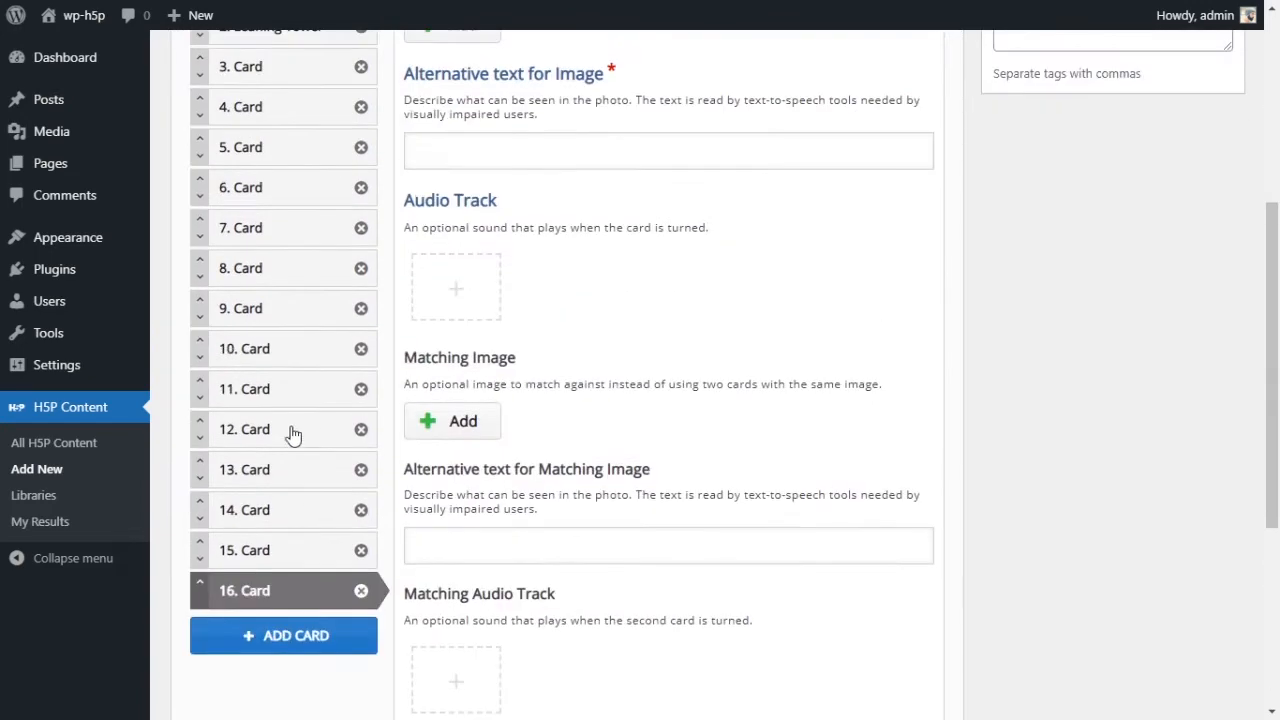
Remove the surplus blank cards one after another, starting with the fourth card
{"action": "scroll", "coordinate": [349, 468], "scroll_direction": "up", "scroll_amount": 4}
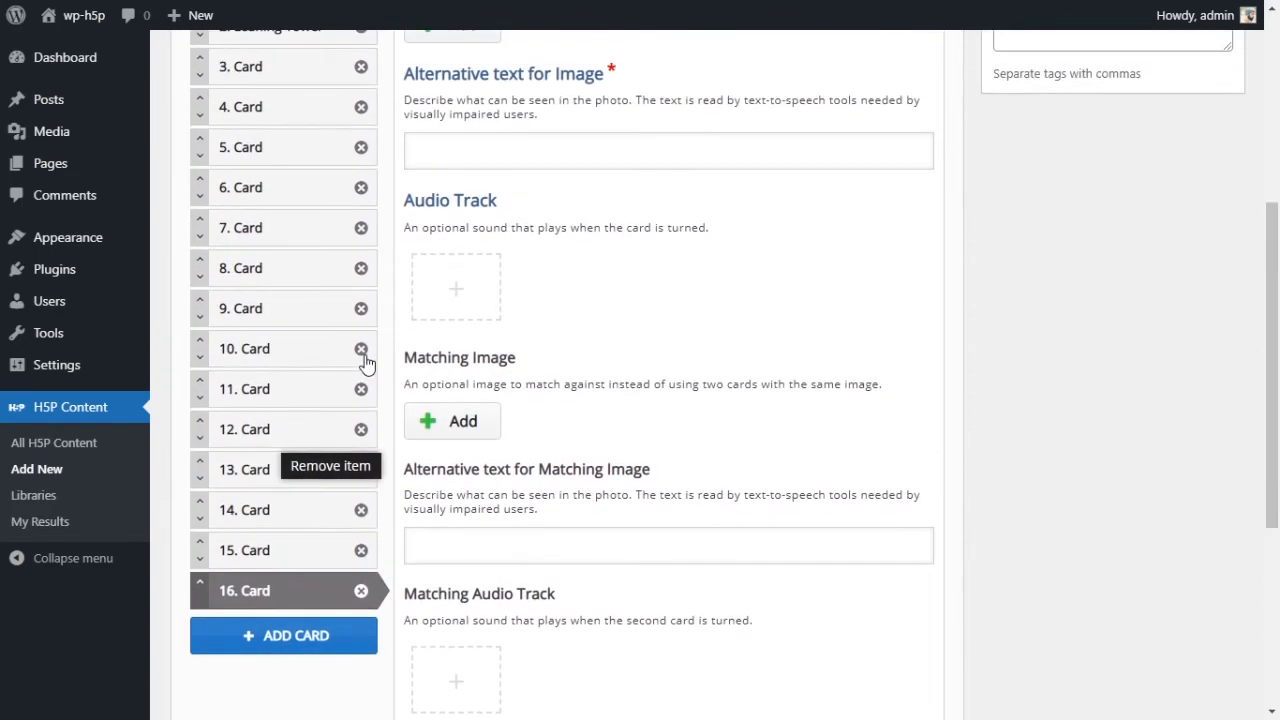
{"action": "left_click", "coordinate": [360, 296]}
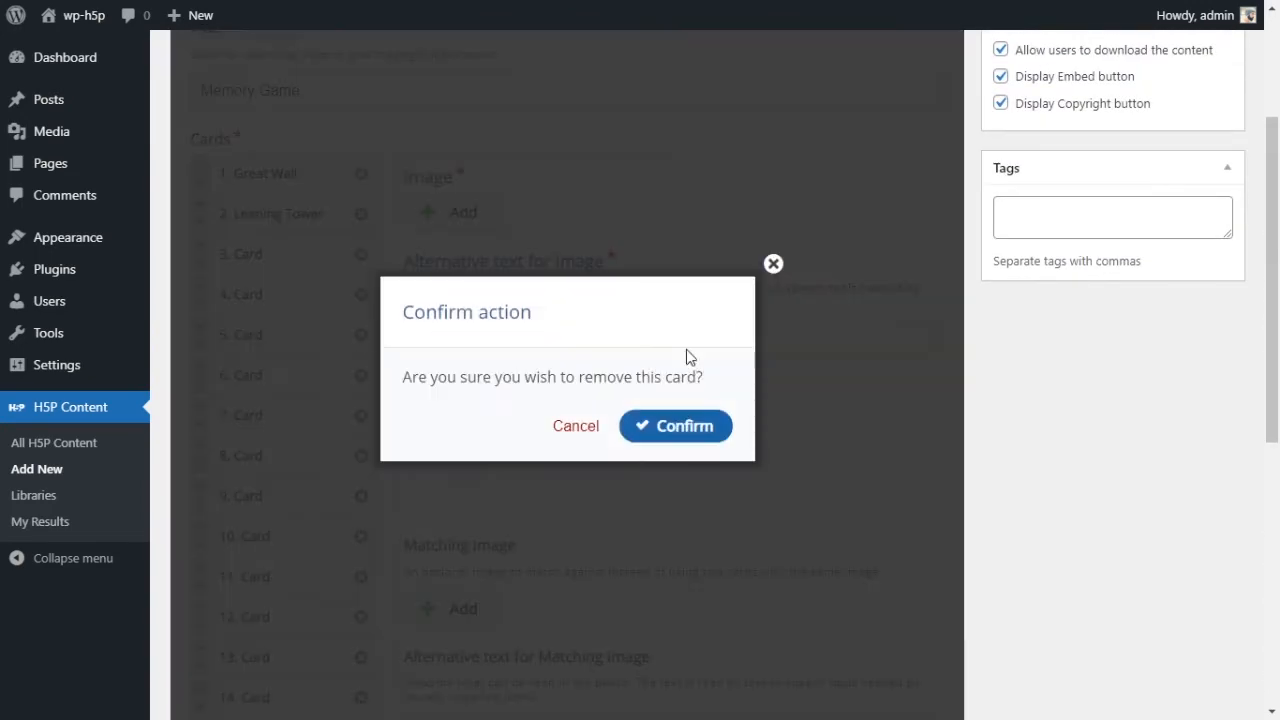
{"action": "left_click", "coordinate": [667, 427]}
{"action": "left_click", "coordinate": [362, 300]}
{"action": "left_click", "coordinate": [687, 425]}
{"action": "left_click", "coordinate": [360, 294]}
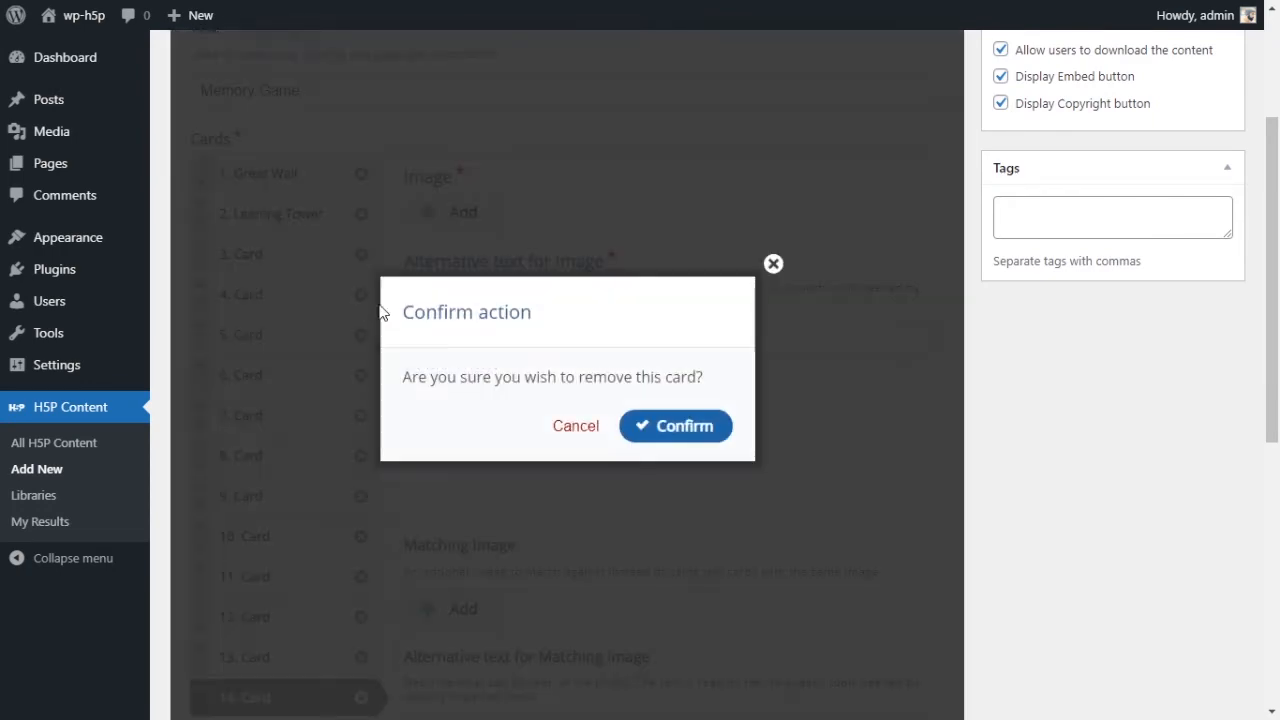
{"action": "left_click", "coordinate": [651, 438]}
{"action": "left_click", "coordinate": [360, 294]}
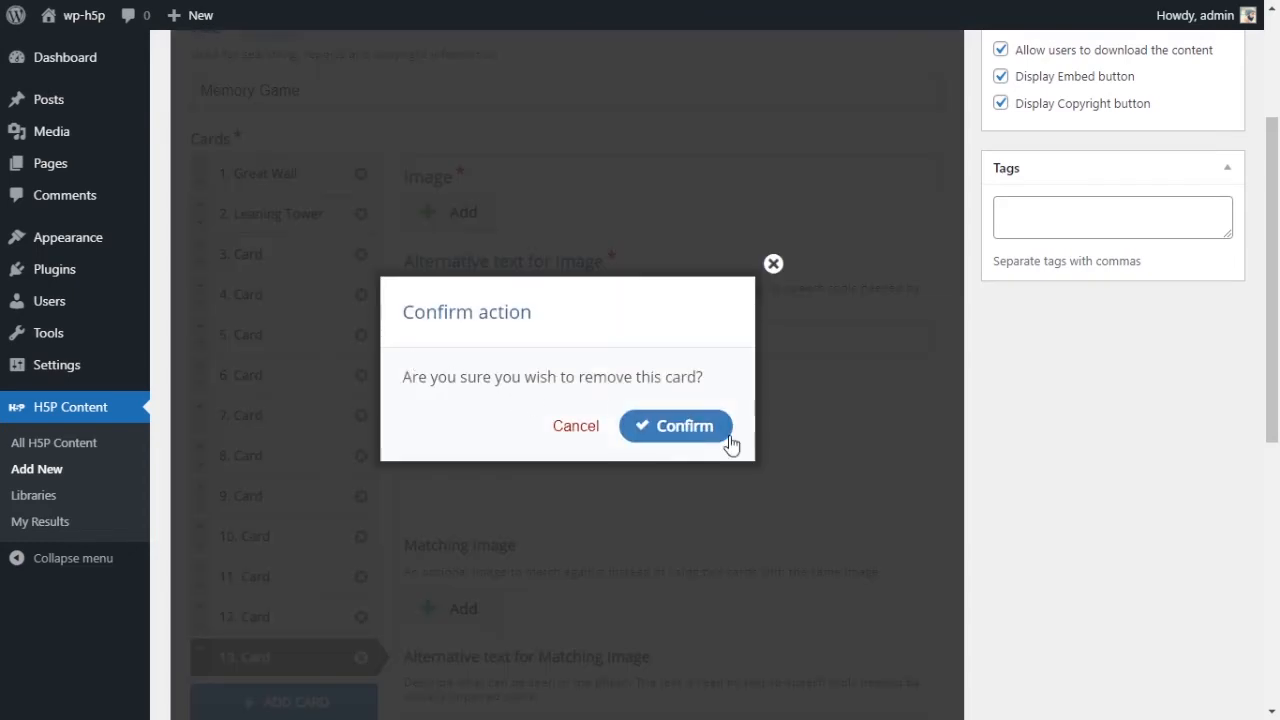
{"action": "left_click", "coordinate": [705, 435]}
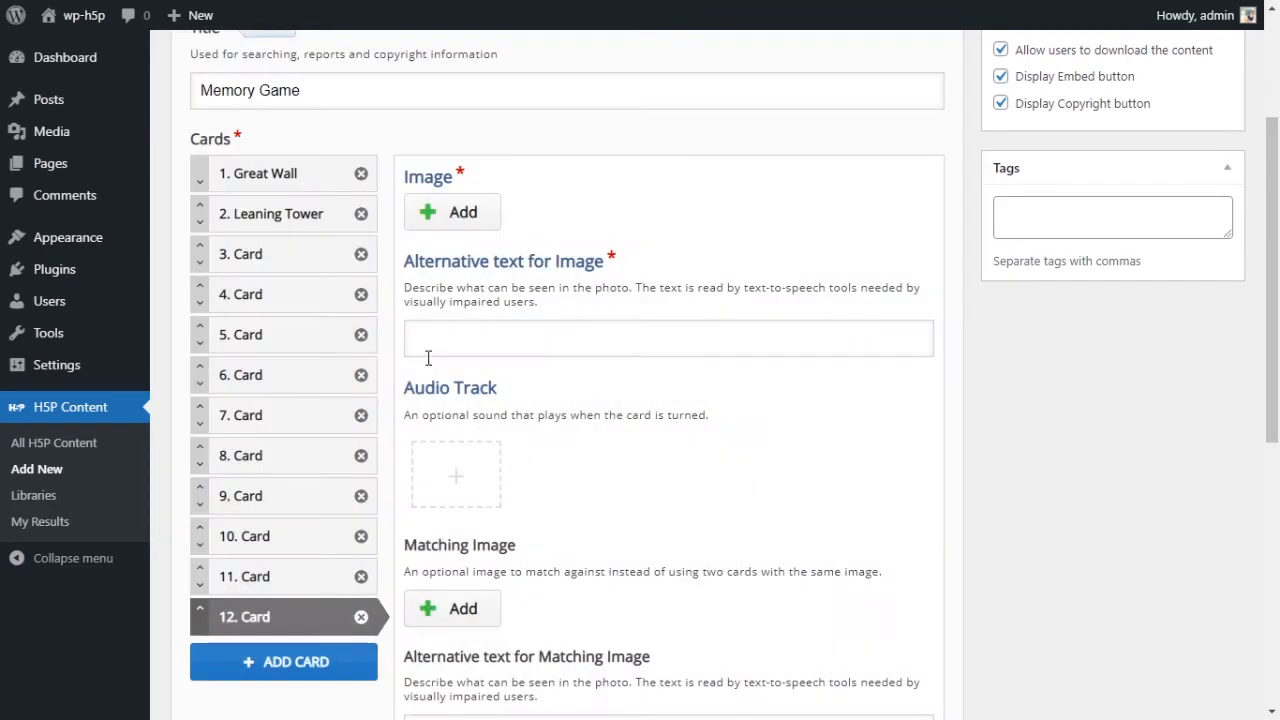
{"action": "left_click", "coordinate": [361, 294]}
{"action": "left_click", "coordinate": [672, 428]}
{"action": "left_click", "coordinate": [361, 294]}
{"action": "left_click", "coordinate": [676, 426]}
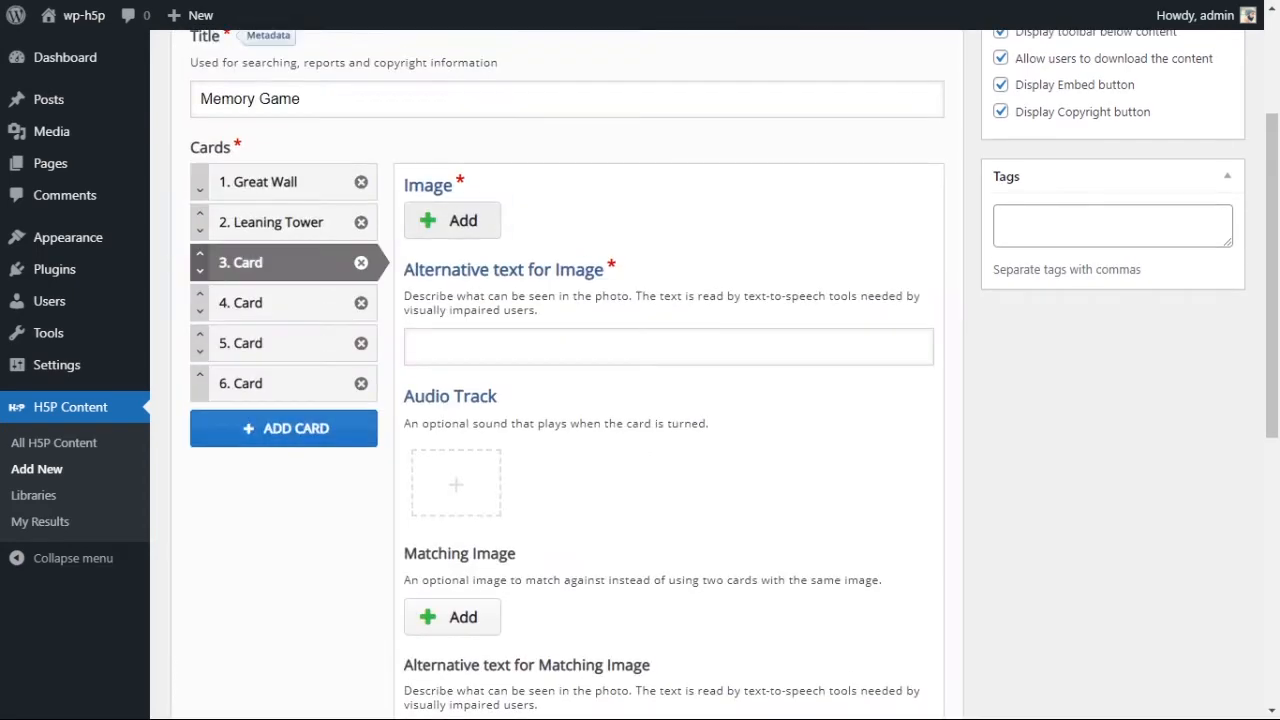
Fill in the third card with alternative text "Shibuya Crossing", MPEG audio, the Japanese flag as matching image and a matching audio track
{"action": "left_click", "coordinate": [577, 461]}
{"action": "type", "text": "Crossing"}
{"action": "scroll", "coordinate": [577, 400], "scroll_direction": "down", "scroll_amount": 2}
{"action": "left_click", "coordinate": [477, 434]}
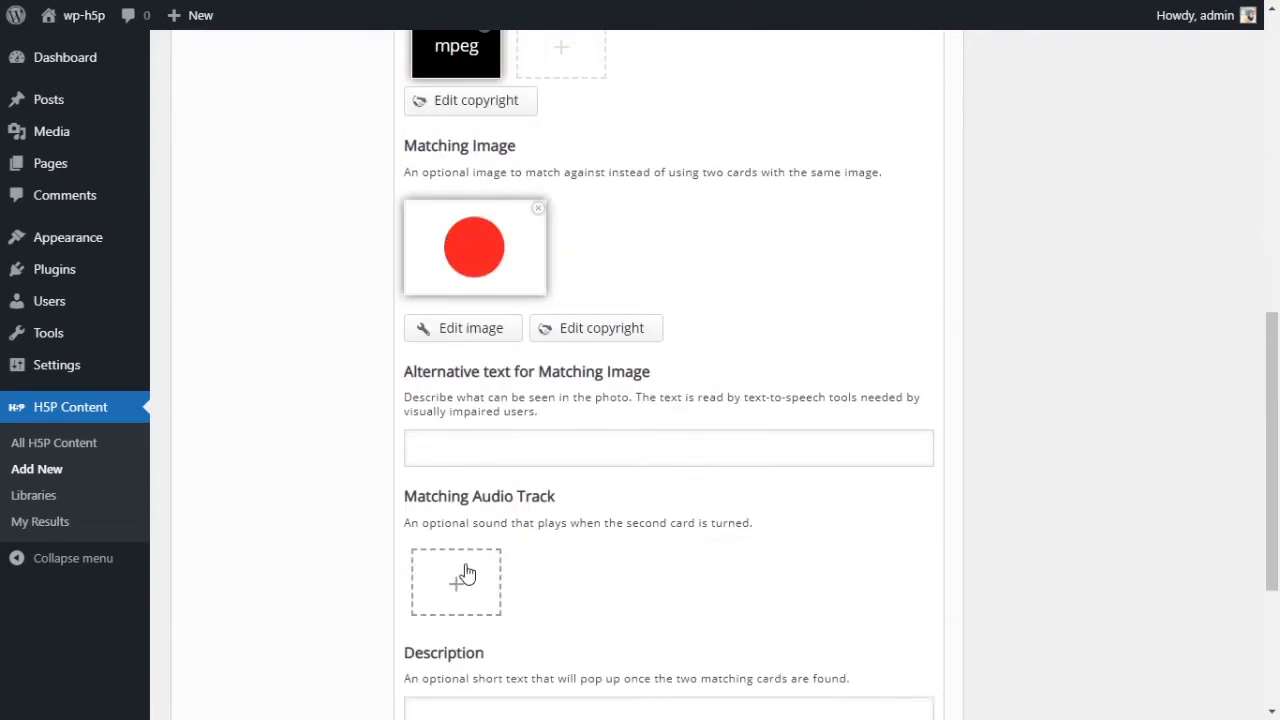
{"action": "left_click", "coordinate": [467, 573]}
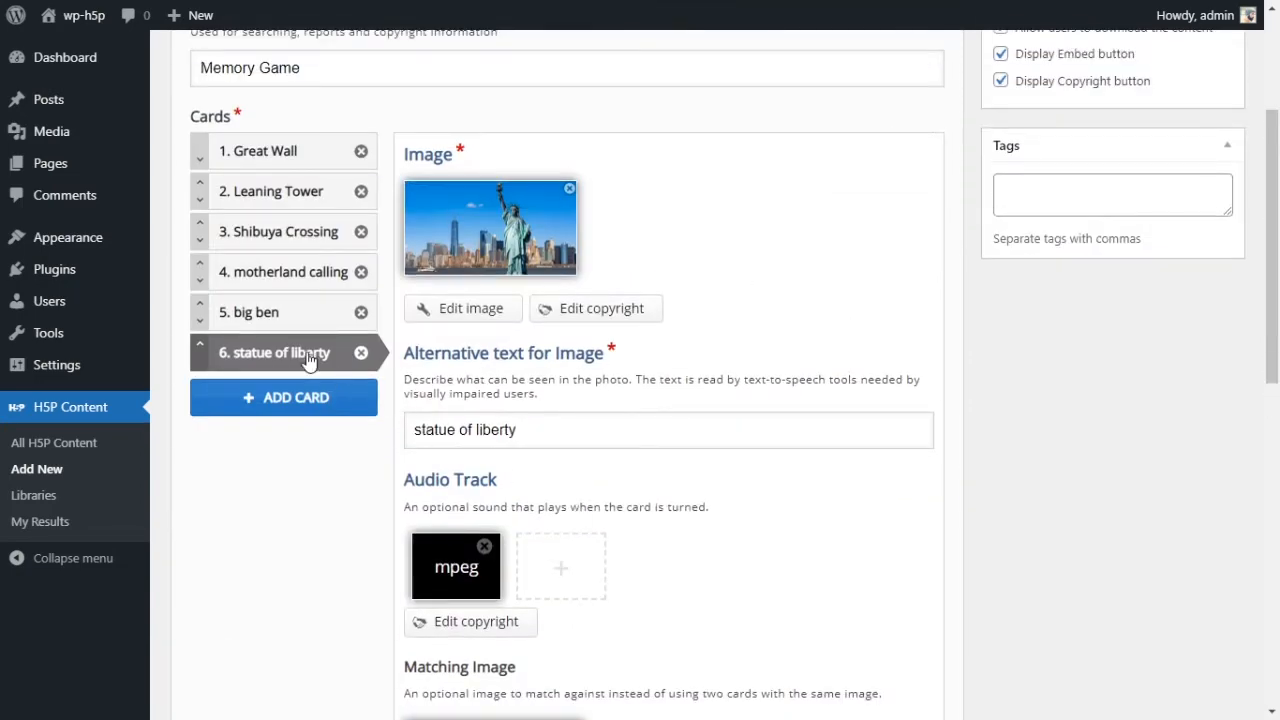
Review the six cards in turn, checking the images, alternative text and audio tracks through to the statue of liberty card
{"action": "left_click", "coordinate": [286, 156]}
{"action": "left_click", "coordinate": [285, 190]}
{"action": "left_click", "coordinate": [283, 242]}
{"action": "left_click", "coordinate": [279, 165]}
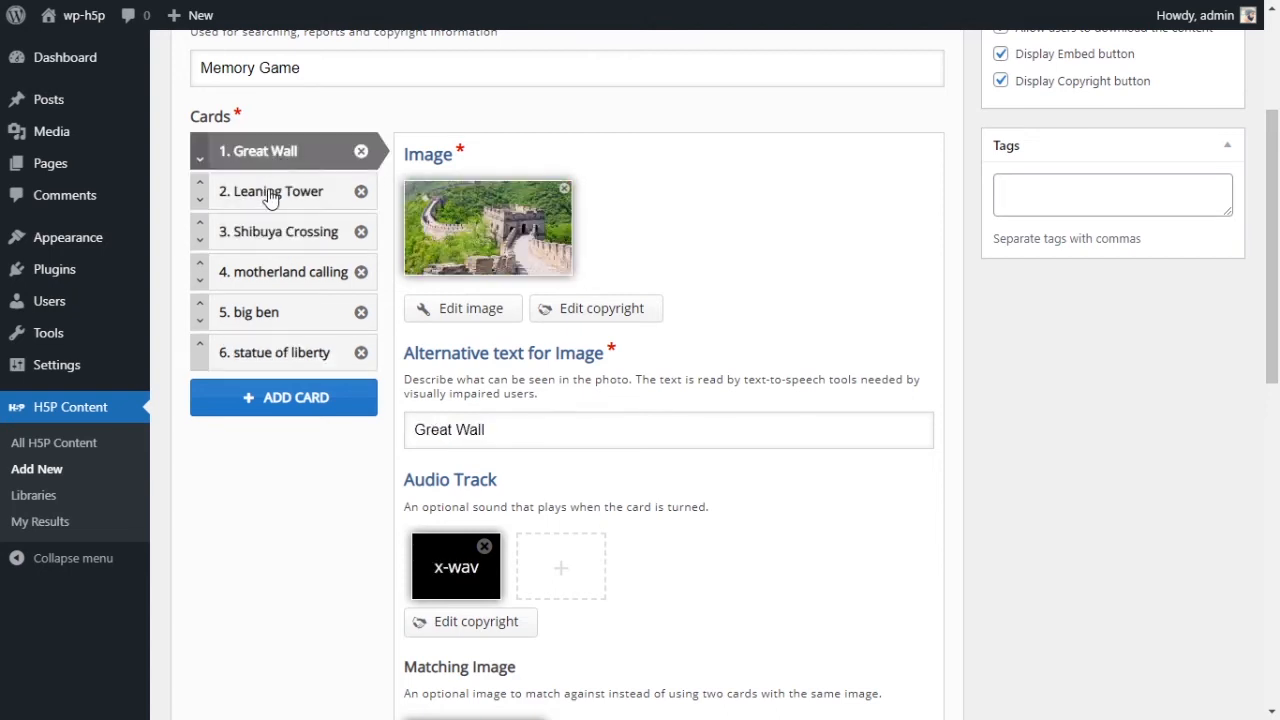
{"action": "left_click", "coordinate": [270, 198]}
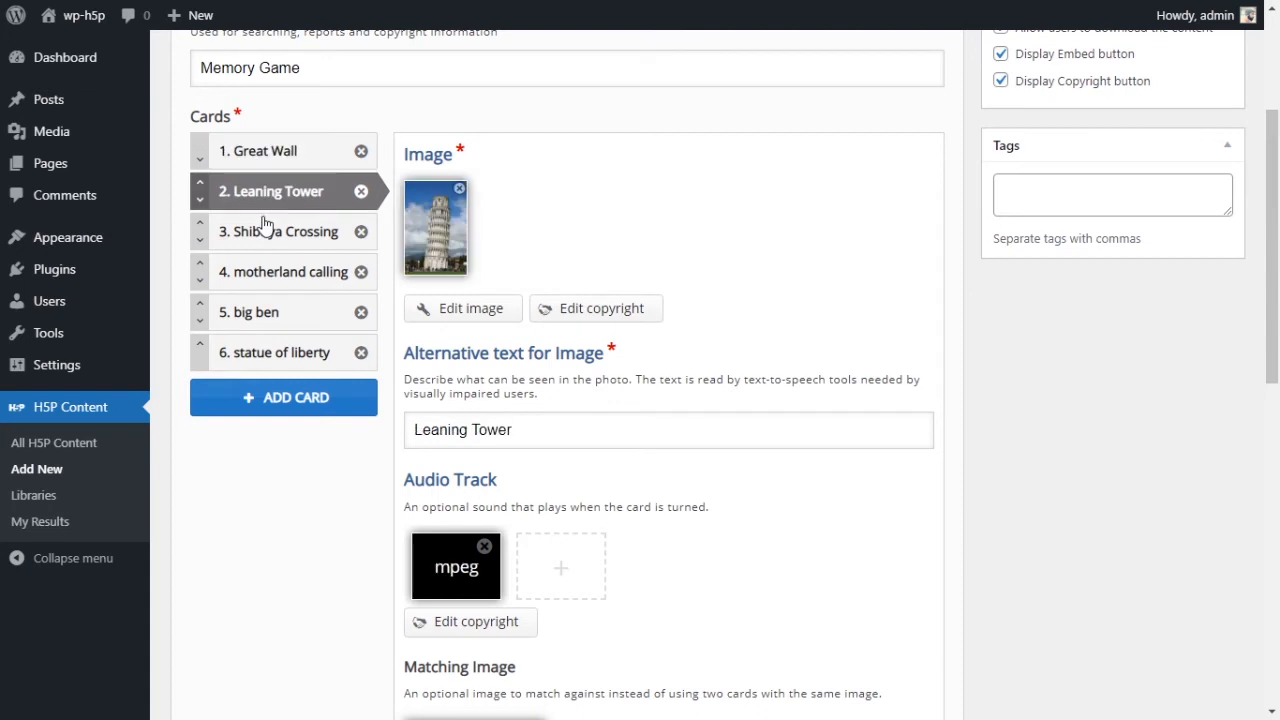
{"action": "left_click", "coordinate": [266, 228]}
{"action": "left_click", "coordinate": [268, 282]}
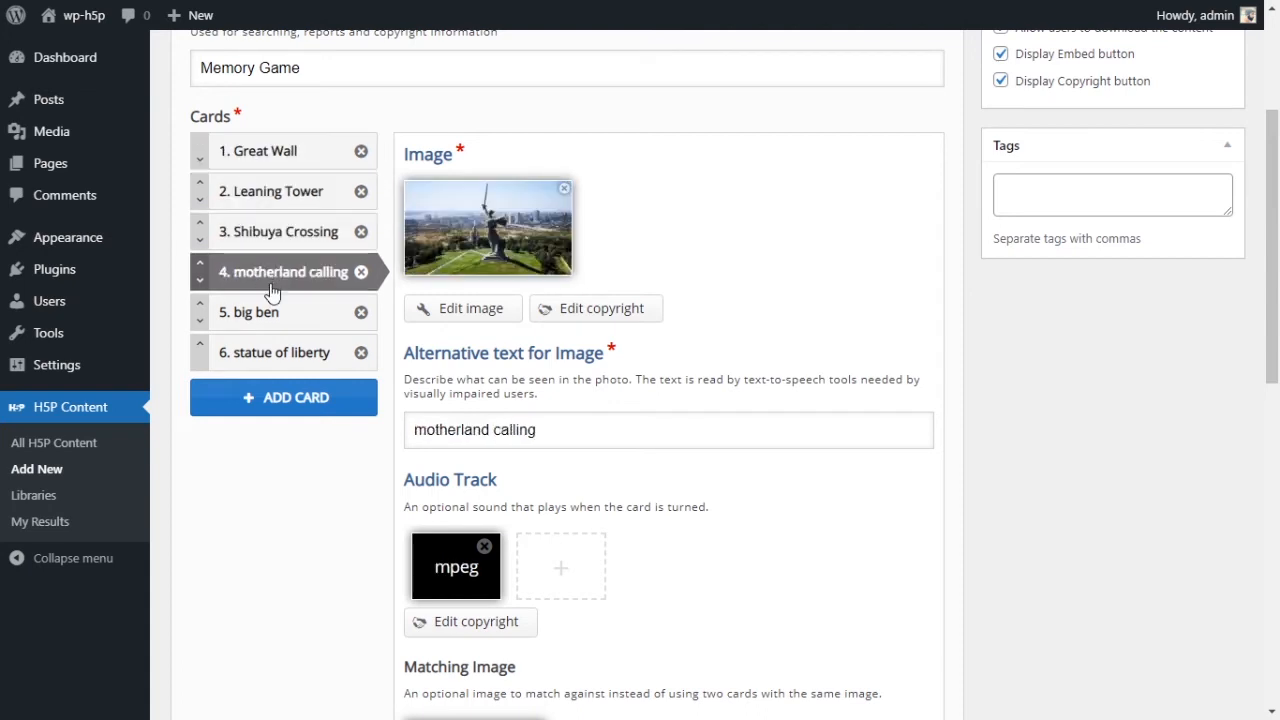
{"action": "left_click", "coordinate": [272, 320]}
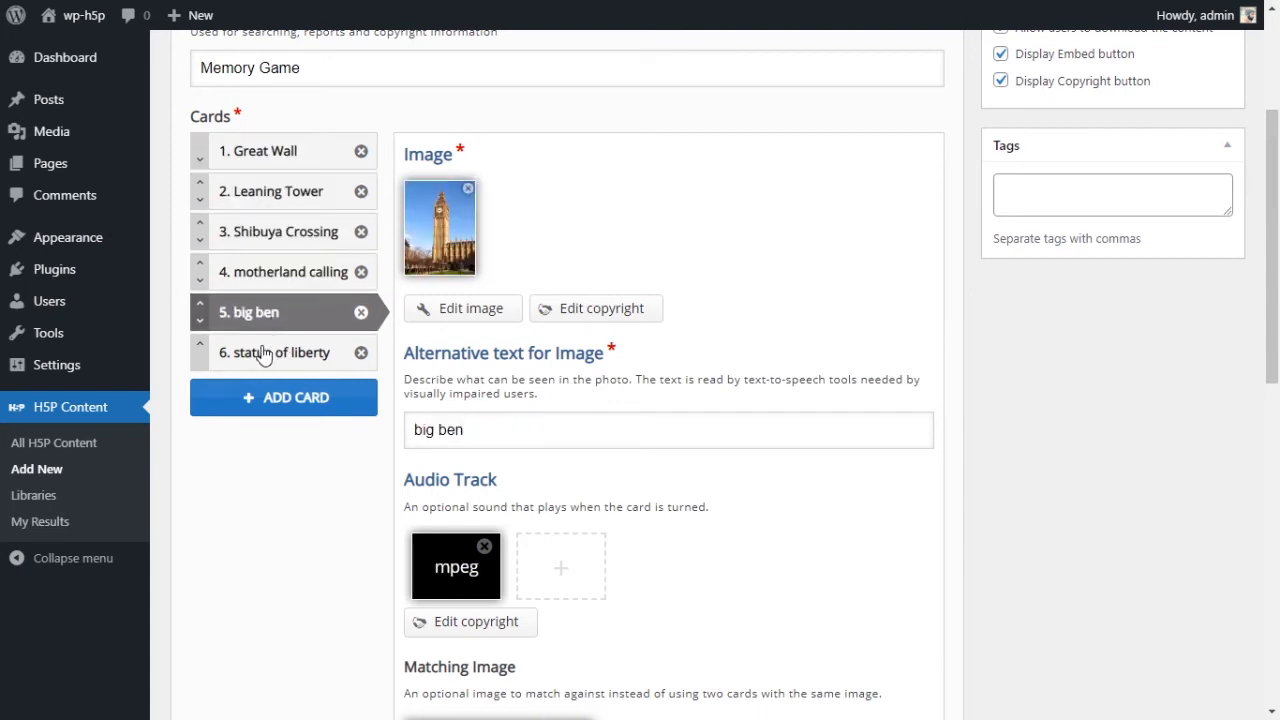
{"action": "left_click", "coordinate": [266, 350]}
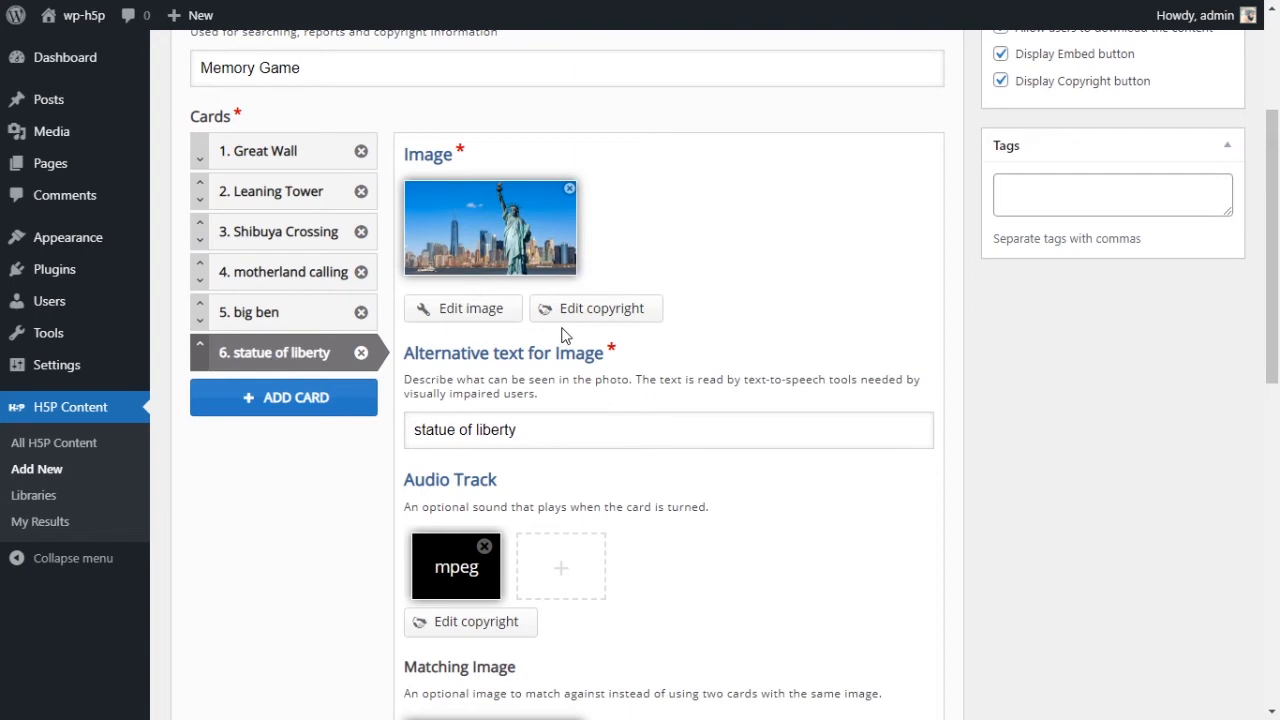
{"action": "scroll", "coordinate": [563, 335], "scroll_direction": "down", "scroll_amount": 5}
{"action": "scroll", "coordinate": [563, 335], "scroll_direction": "up", "scroll_amount": 5}
{"action": "scroll", "coordinate": [496, 236], "scroll_direction": "down", "scroll_amount": 1}
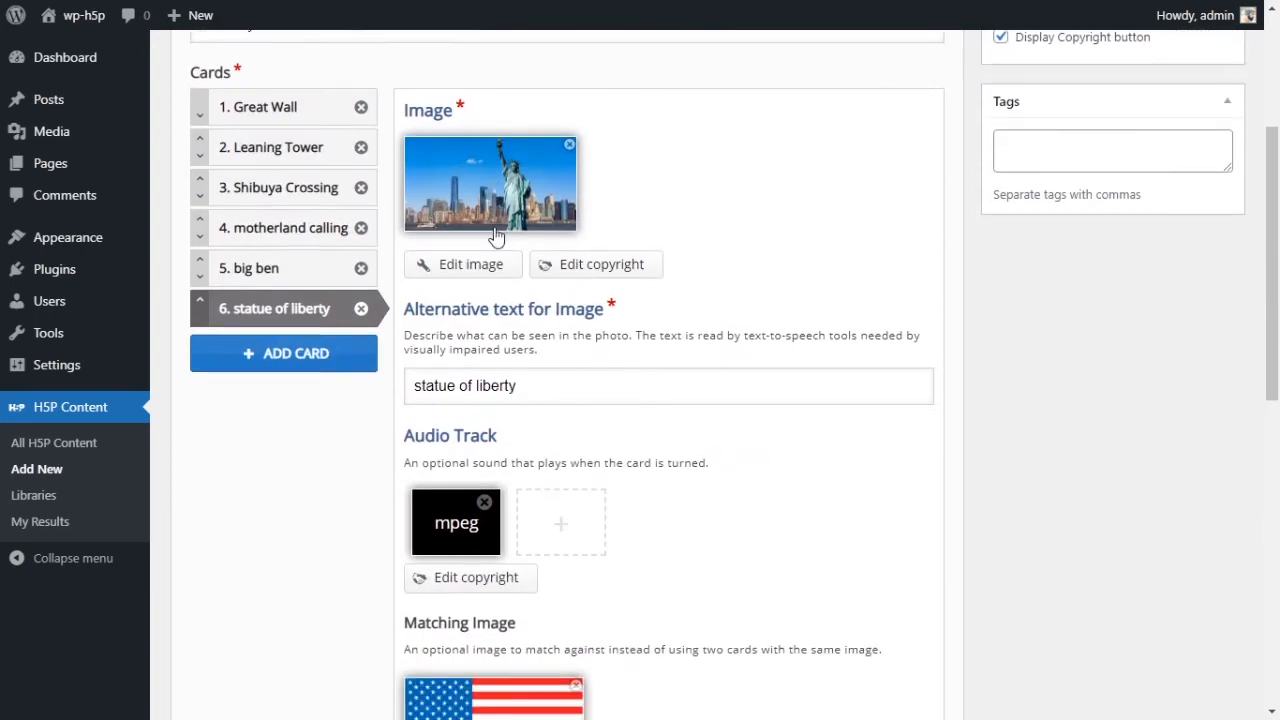
Open the game's behavioural settings below the card editor to check the layout, card number and retry options
{"action": "scroll", "coordinate": [646, 251], "scroll_direction": "down", "scroll_amount": 3}
{"action": "scroll", "coordinate": [566, 214], "scroll_direction": "up", "scroll_amount": 3}
{"action": "scroll", "coordinate": [290, 232], "scroll_direction": "up", "scroll_amount": 1}
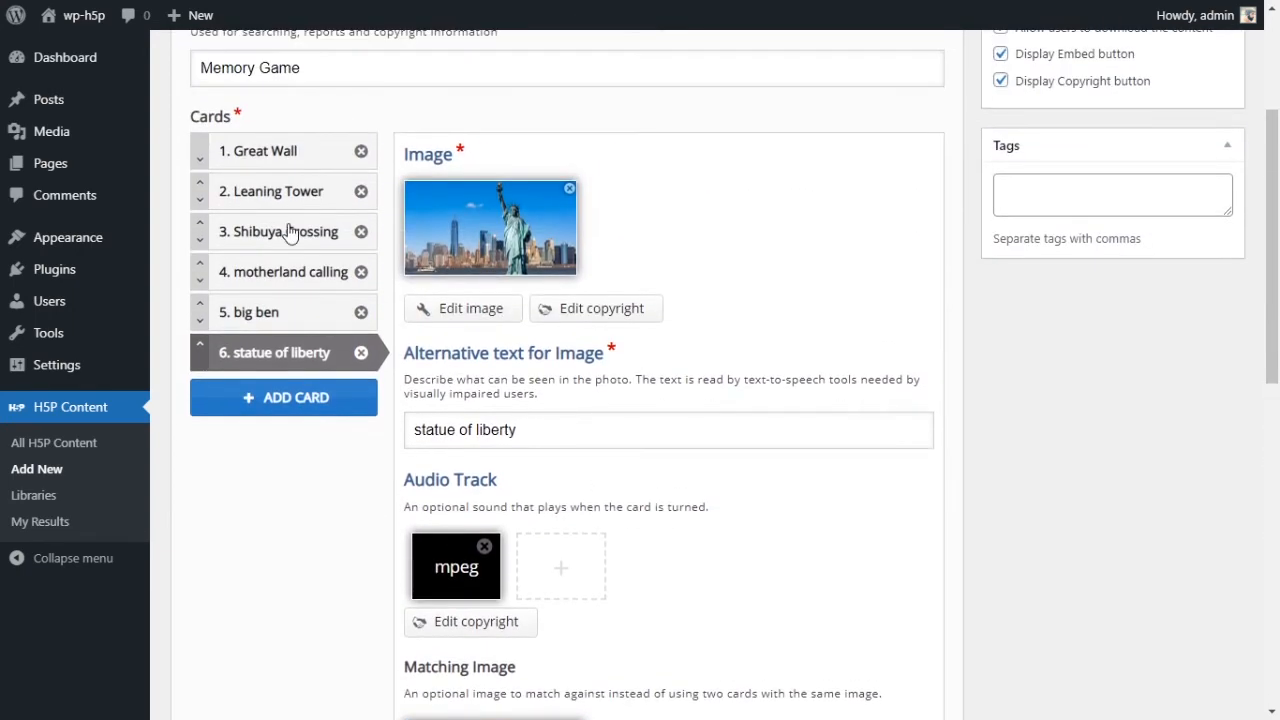
{"action": "scroll", "coordinate": [503, 291], "scroll_direction": "down", "scroll_amount": 7}
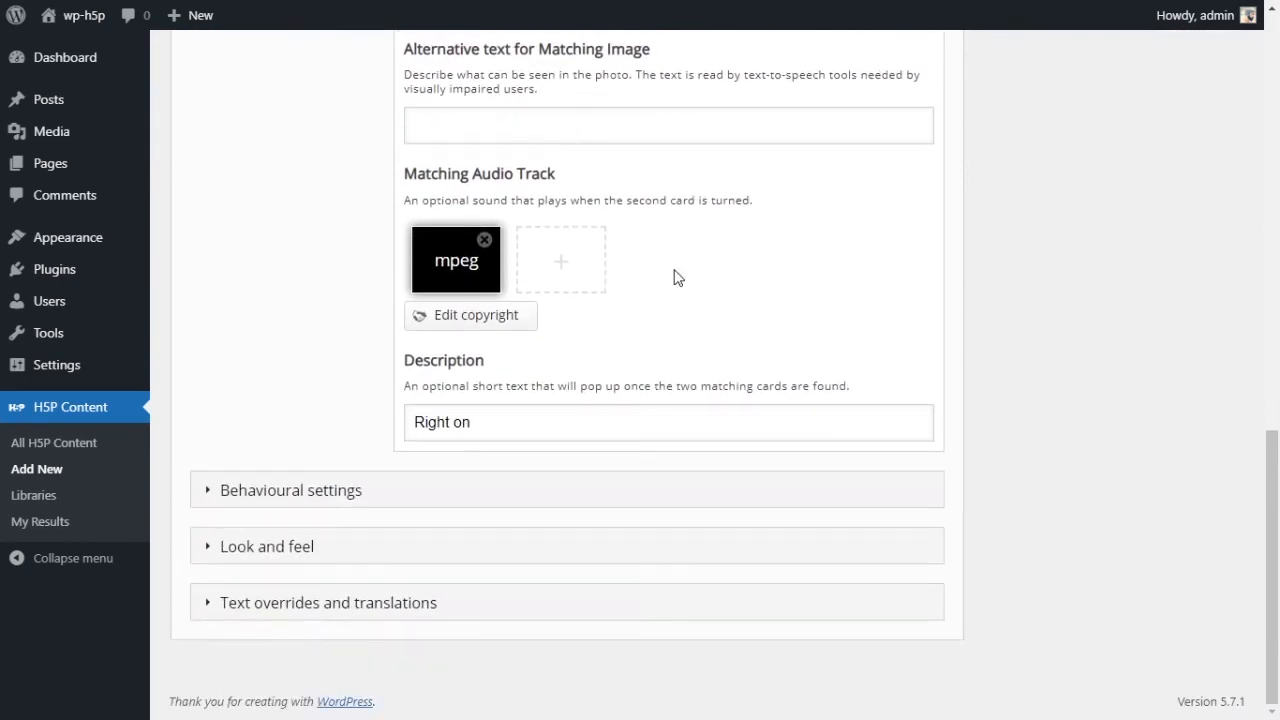
{"action": "left_click", "coordinate": [220, 499]}
{"action": "scroll", "coordinate": [471, 405], "scroll_direction": "down", "scroll_amount": 3}
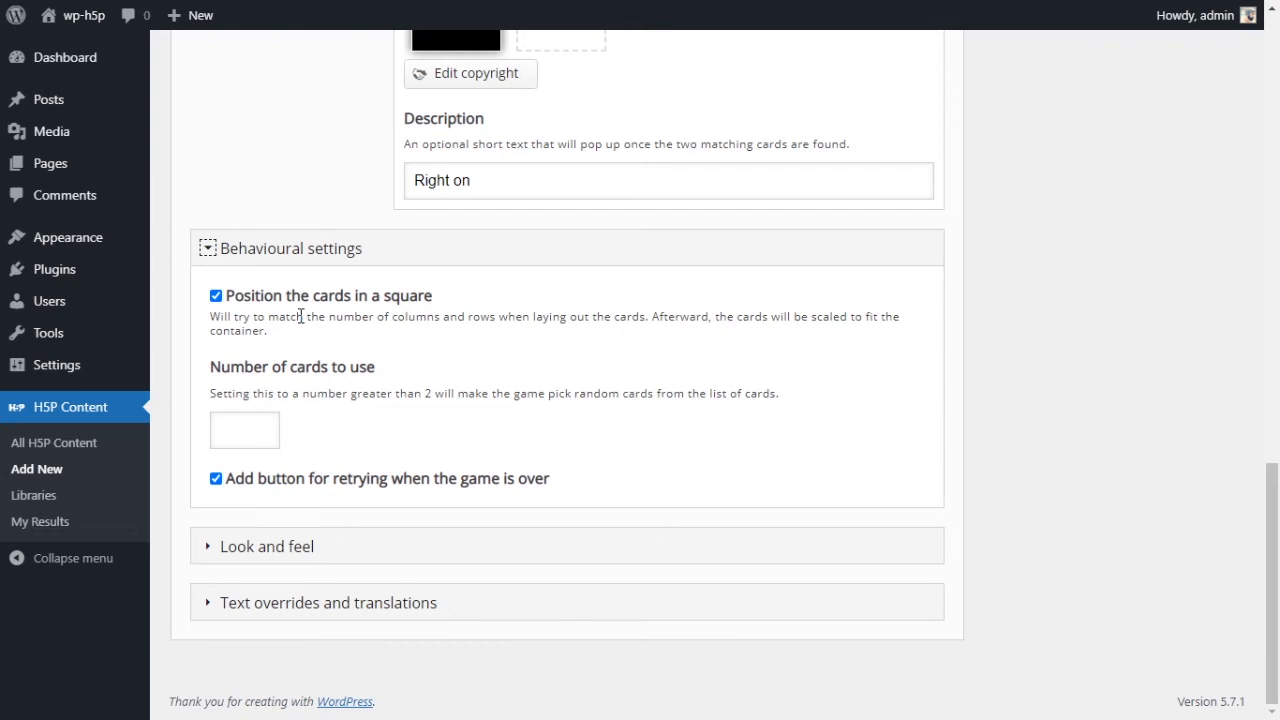
Set the number of cards to use to 2 in the behavioural settings
{"action": "left_click", "coordinate": [255, 440]}
{"action": "left_click", "coordinate": [376, 441]}
{"action": "left_click", "coordinate": [243, 438]}
{"action": "left_click", "coordinate": [375, 450]}
{"action": "scroll", "coordinate": [377, 451], "scroll_direction": "up", "scroll_amount": 1}
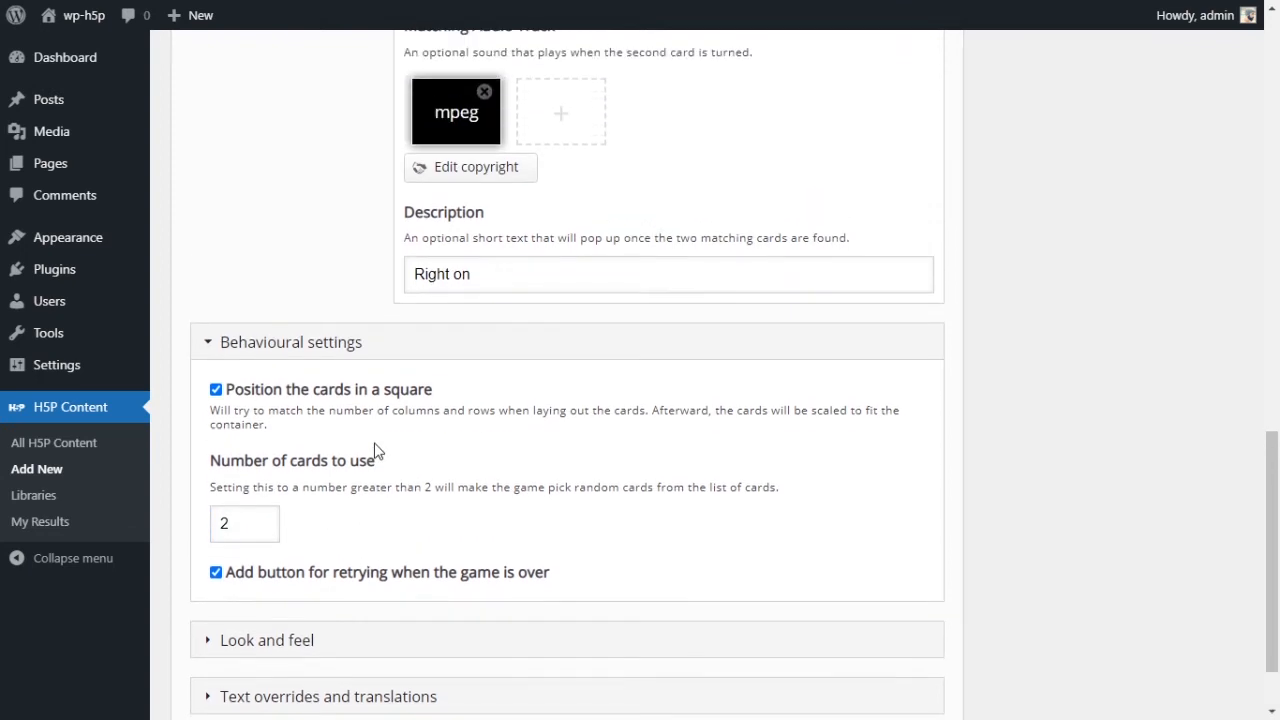
{"action": "scroll", "coordinate": [374, 450], "scroll_direction": "down", "scroll_amount": 1}
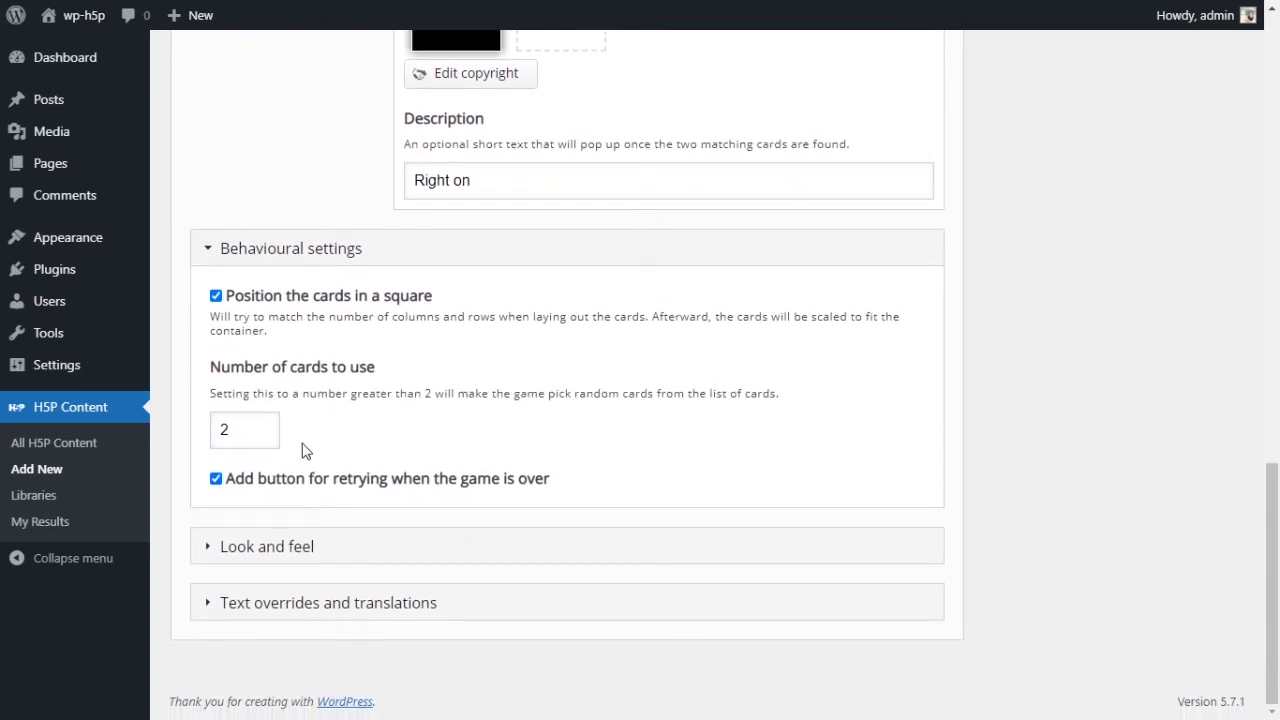
Clear the number of cards to use so the field is empty
{"action": "scroll", "coordinate": [303, 451], "scroll_direction": "up", "scroll_amount": 8}
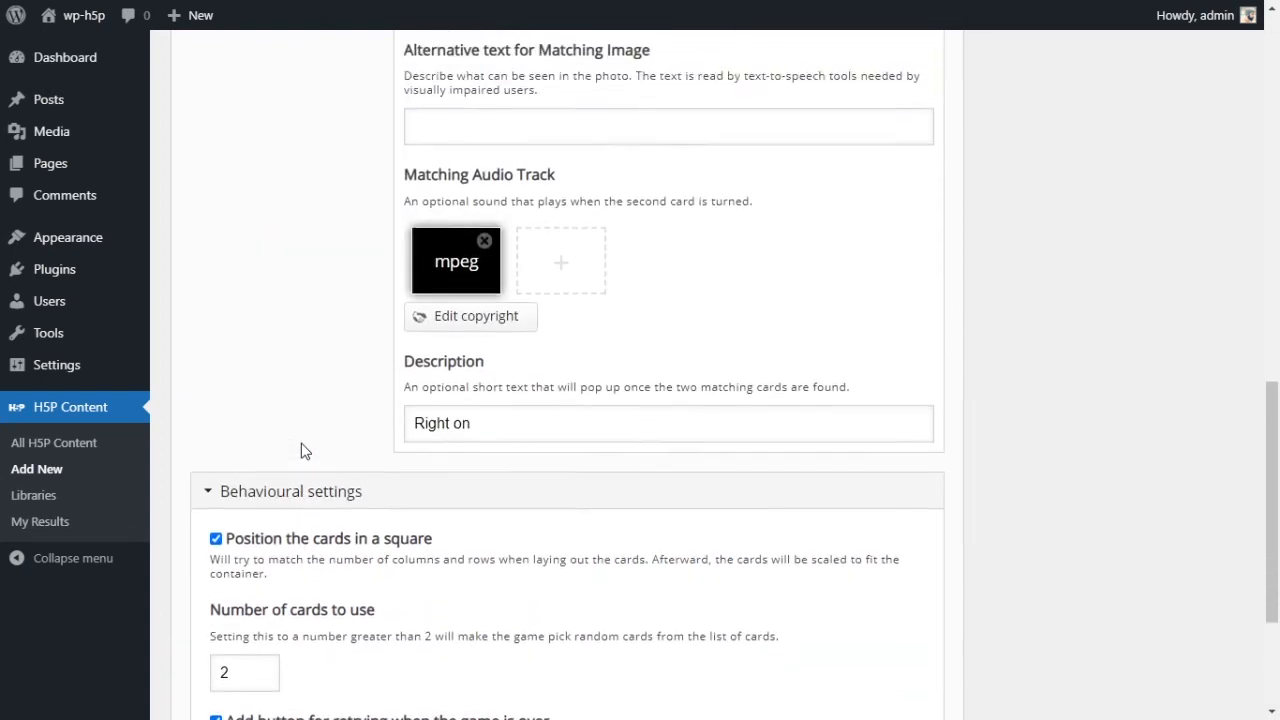
{"action": "scroll", "coordinate": [303, 451], "scroll_direction": "down", "scroll_amount": 6}
{"action": "scroll", "coordinate": [303, 451], "scroll_direction": "down", "scroll_amount": 3}
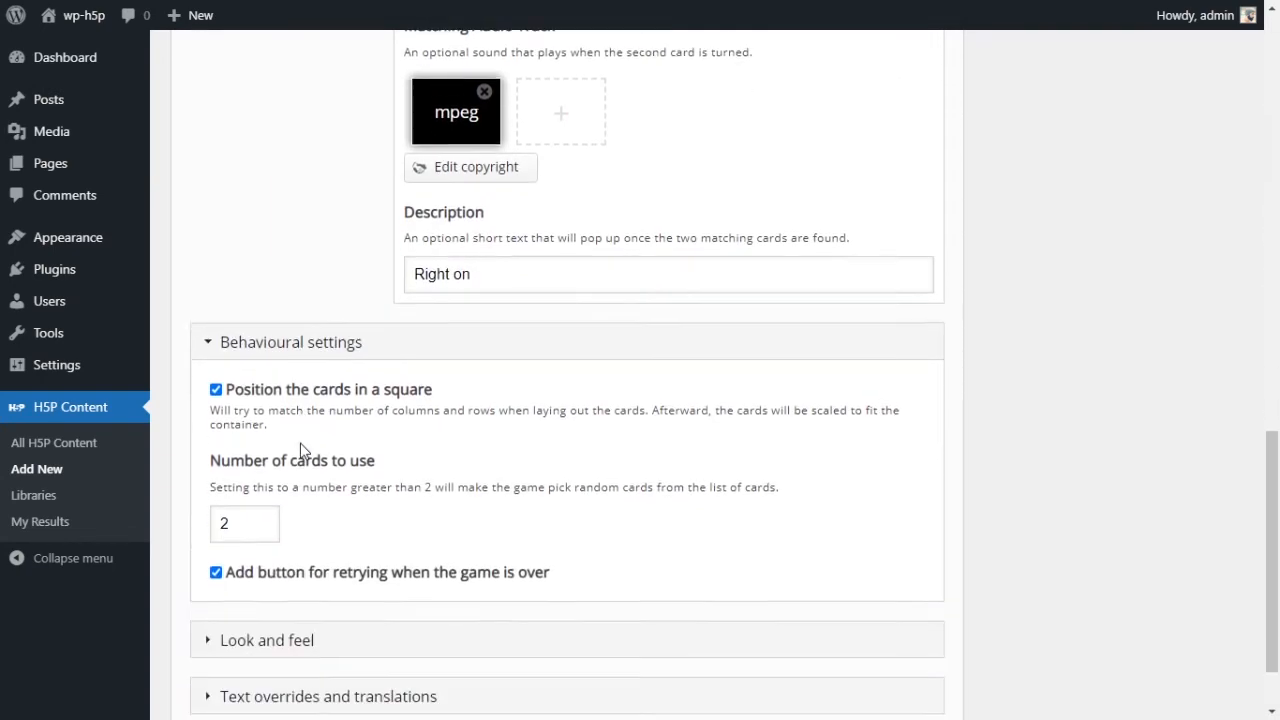
{"action": "double_click", "coordinate": [274, 436]}
{"action": "key", "text": "BackSpace"}
{"action": "left_click", "coordinate": [360, 447]}
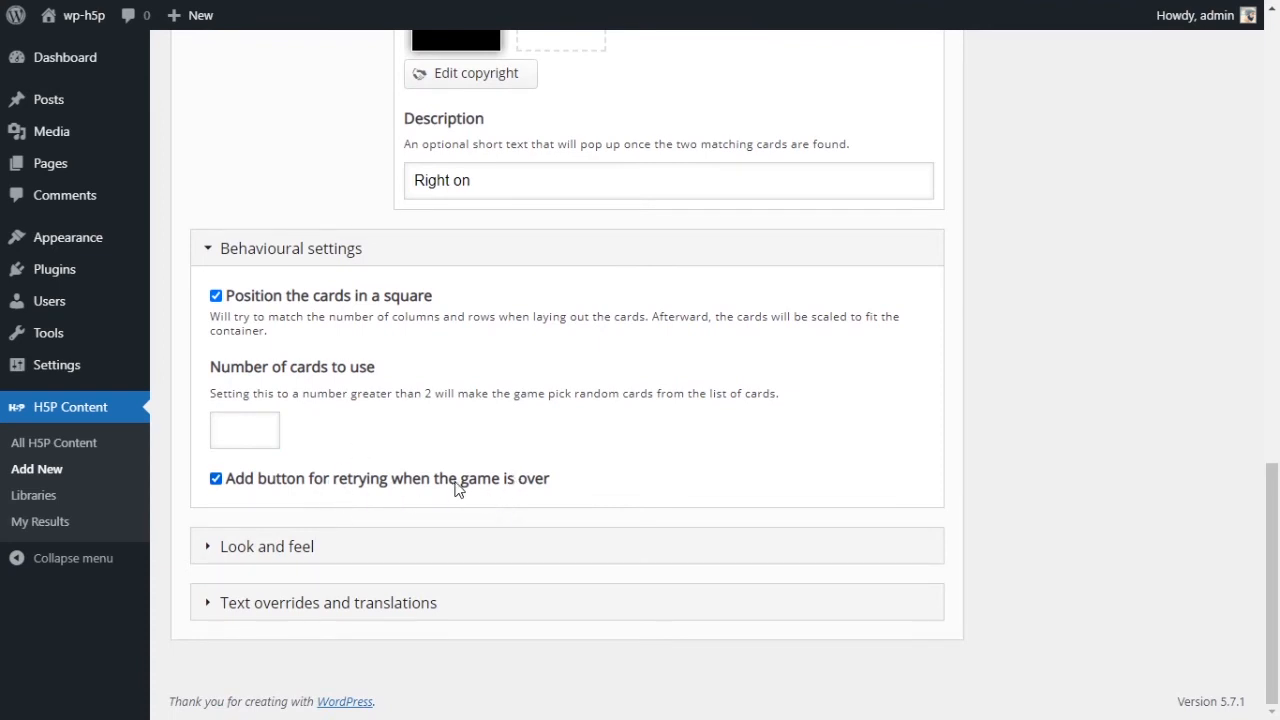
Set the game's theme color to a bright green and add the infinity-shaped game controller logo as the custom card back
{"action": "left_click", "coordinate": [278, 550]}
{"action": "scroll", "coordinate": [497, 514], "scroll_direction": "down", "scroll_amount": 2}
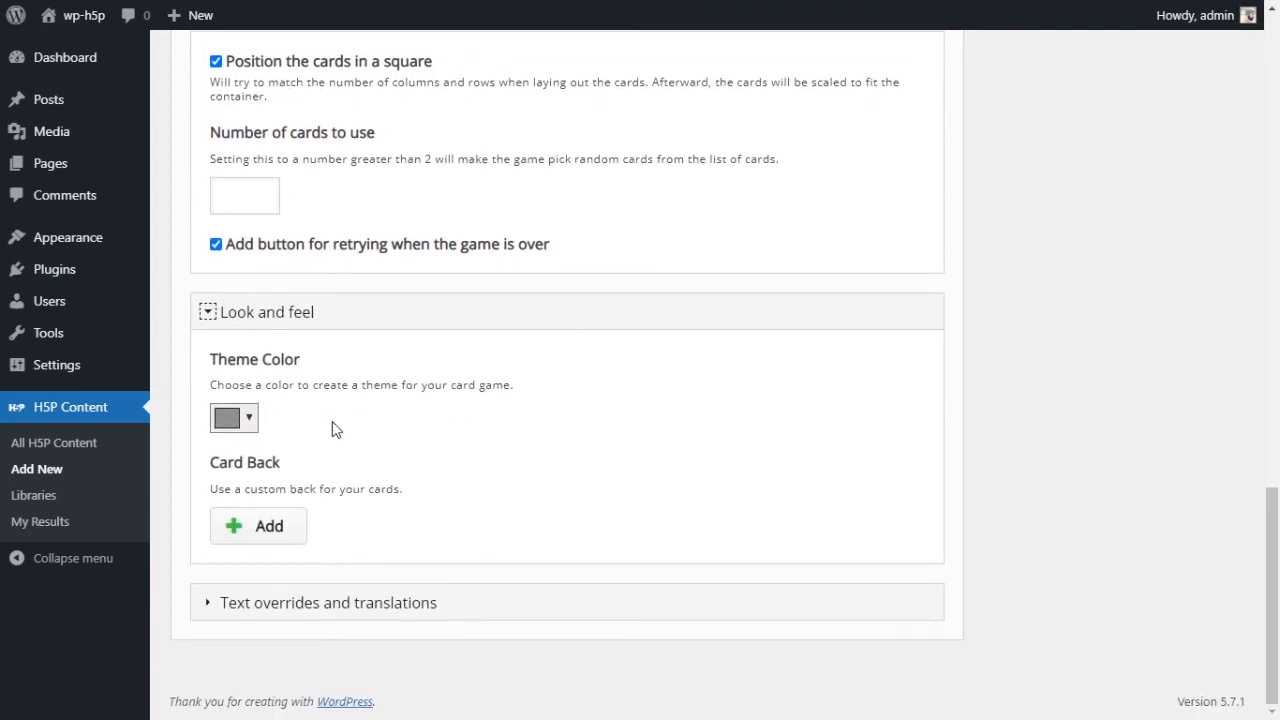
{"action": "left_click", "coordinate": [251, 420]}
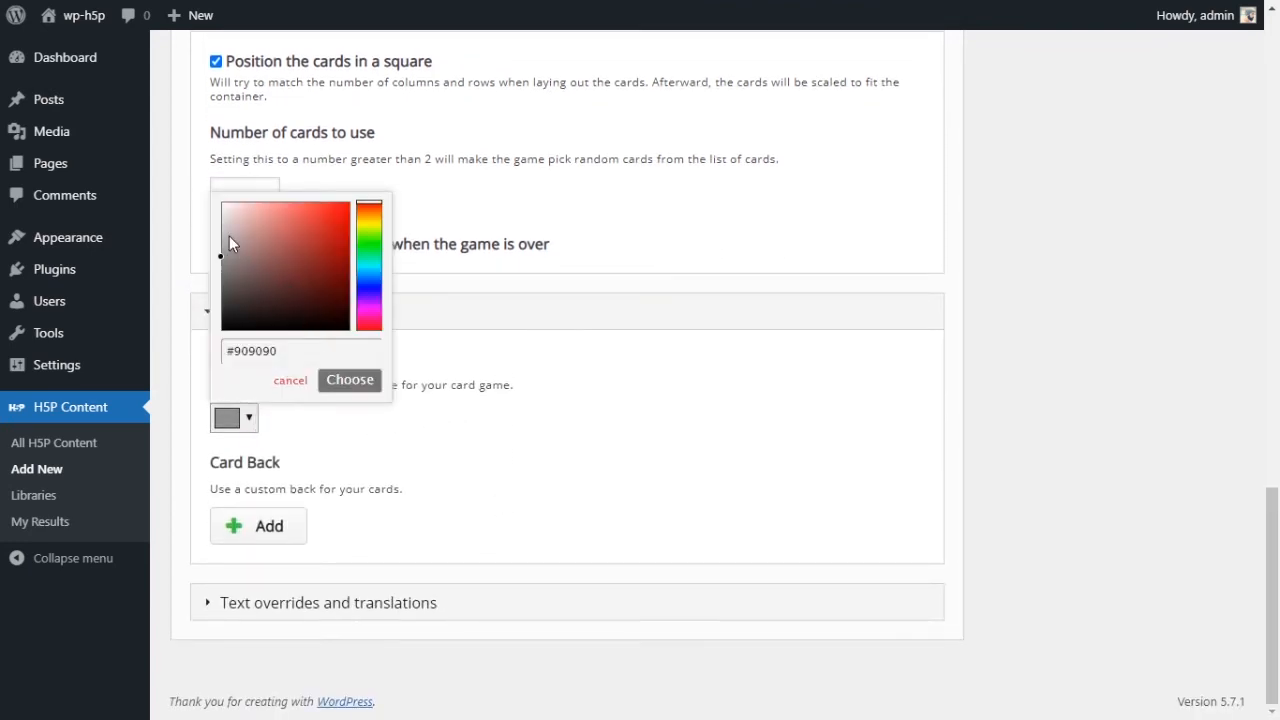
{"action": "left_click_drag", "start_coordinate": [240, 245], "coordinate": [255, 203]}
{"action": "left_click", "coordinate": [366, 237]}
{"action": "left_click", "coordinate": [308, 203]}
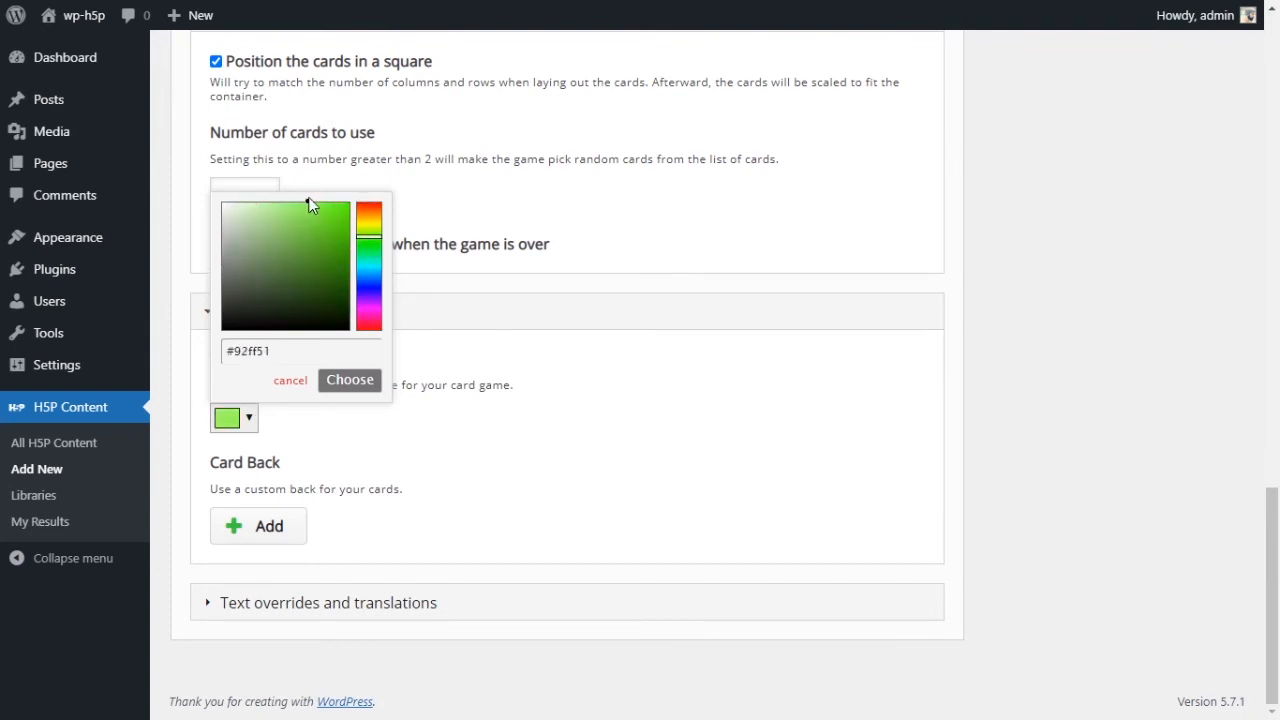
{"action": "left_click", "coordinate": [553, 437]}
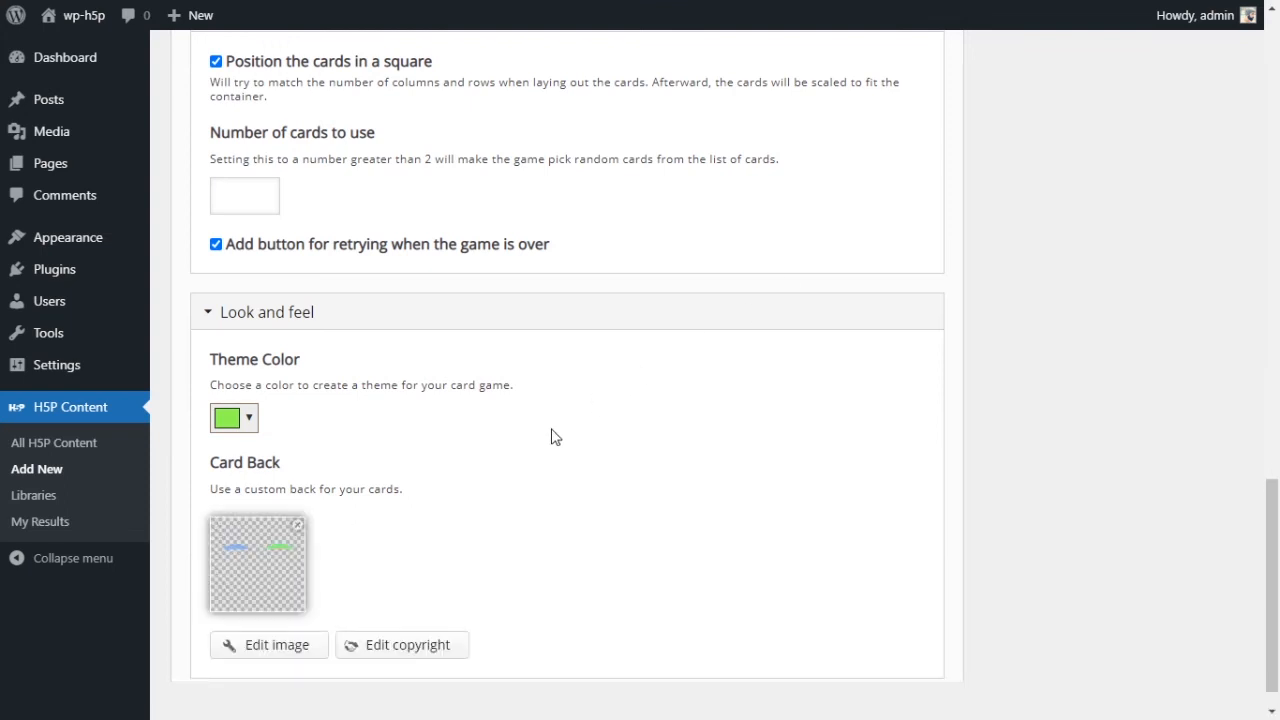
{"action": "scroll", "coordinate": [546, 434], "scroll_direction": "down", "scroll_amount": 1}
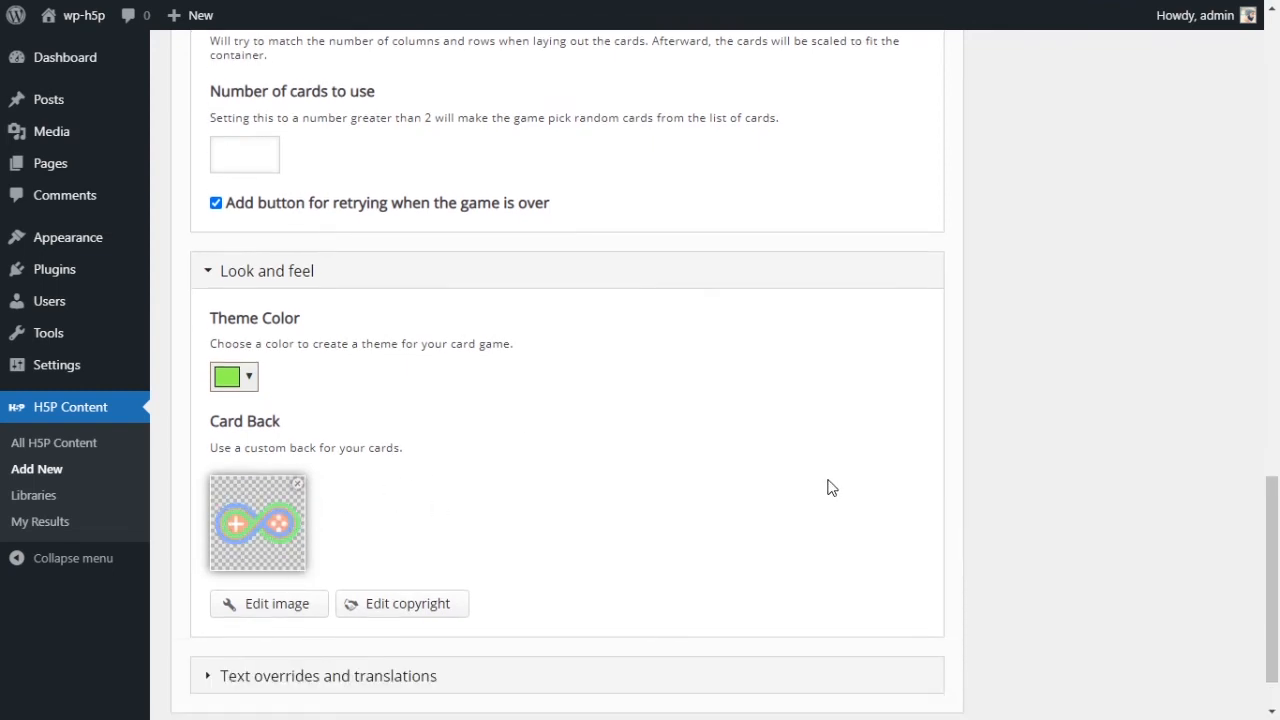
{"action": "scroll", "coordinate": [826, 484], "scroll_direction": "down", "scroll_amount": 1}
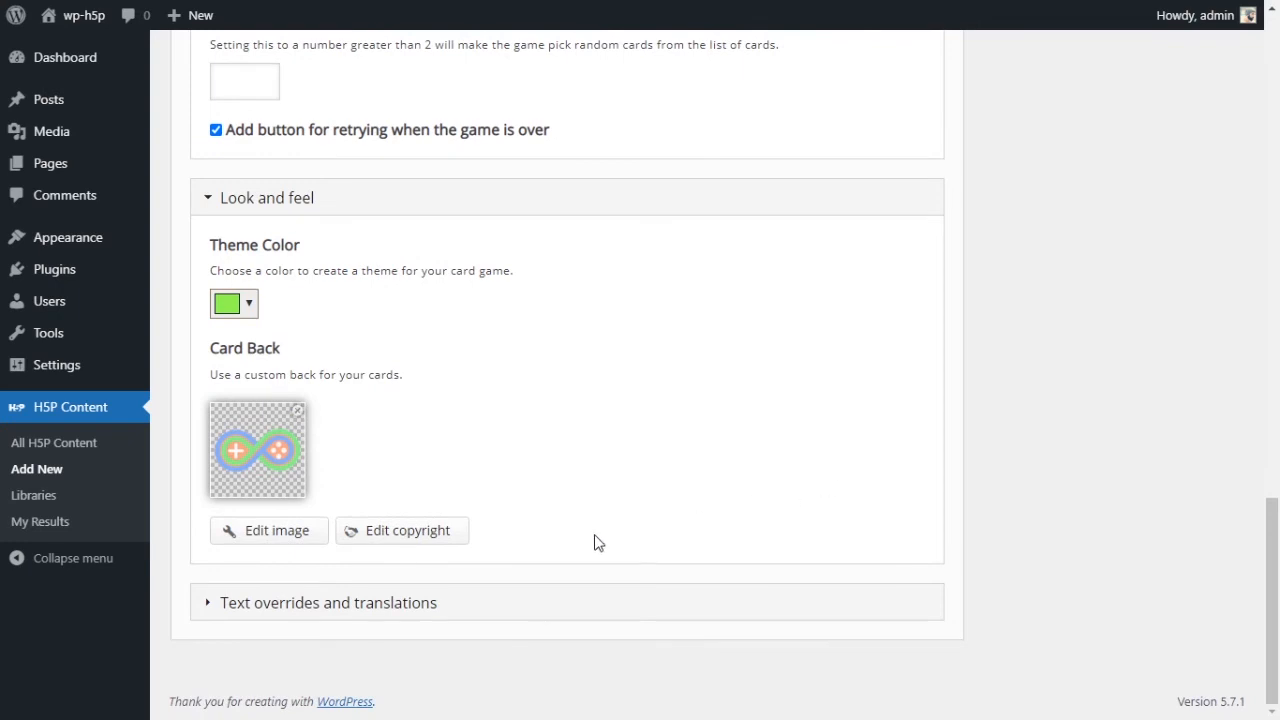
Examine the Memory Game text overrides and translations, checking the card turns, time spent and feedback texts
{"action": "left_click", "coordinate": [300, 605]}
{"action": "scroll", "coordinate": [517, 537], "scroll_direction": "down", "scroll_amount": 2}
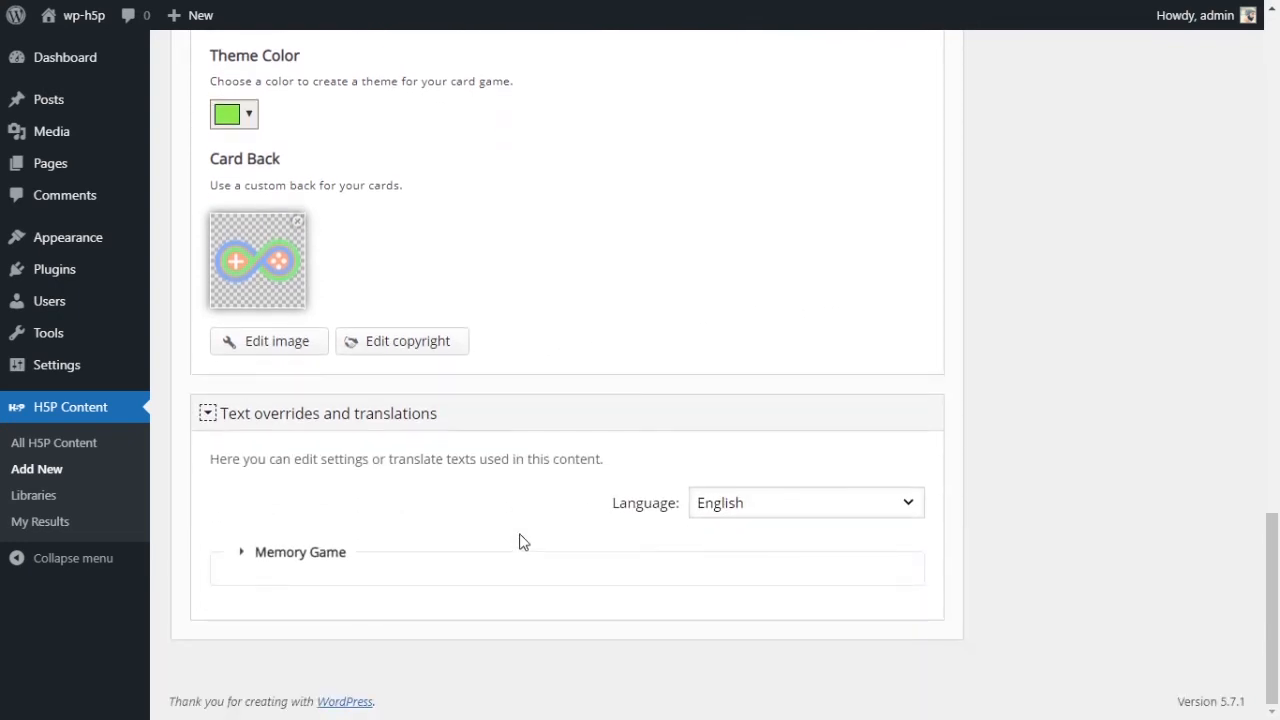
{"action": "left_click", "coordinate": [241, 553]}
{"action": "scroll", "coordinate": [386, 563], "scroll_direction": "down", "scroll_amount": 1}
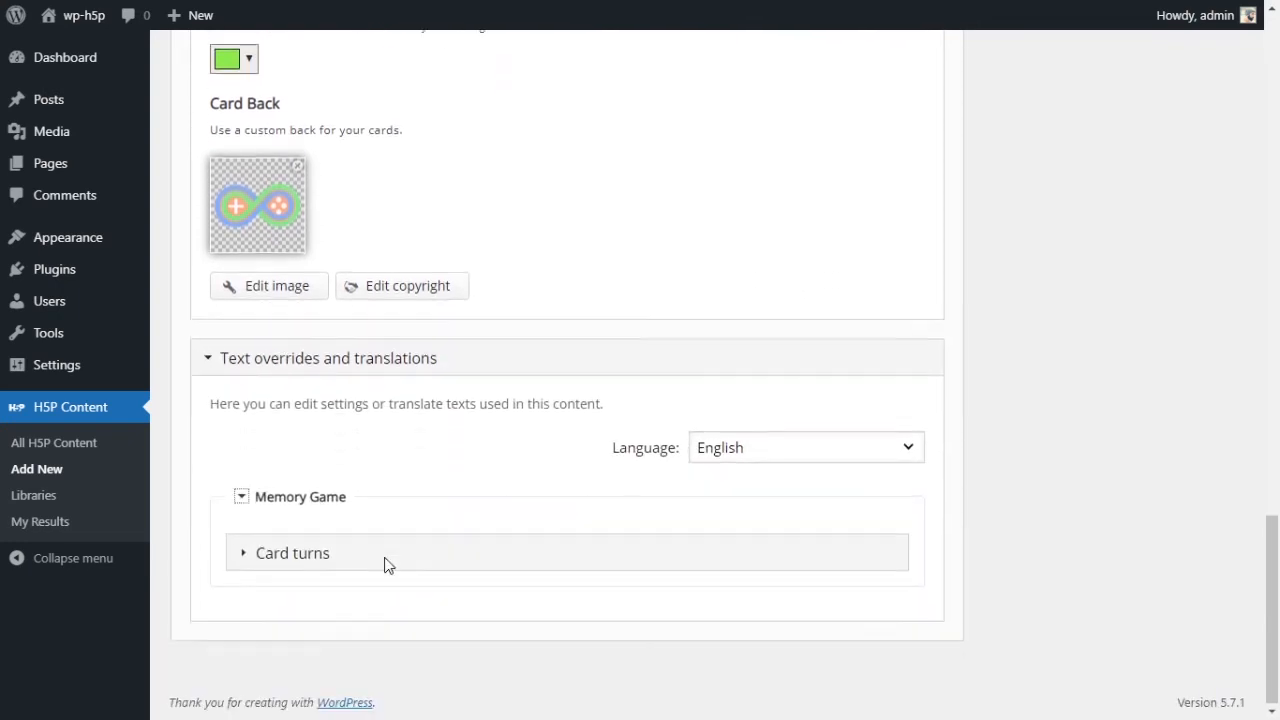
{"action": "left_click", "coordinate": [266, 553]}
{"action": "scroll", "coordinate": [450, 545], "scroll_direction": "down", "scroll_amount": 4}
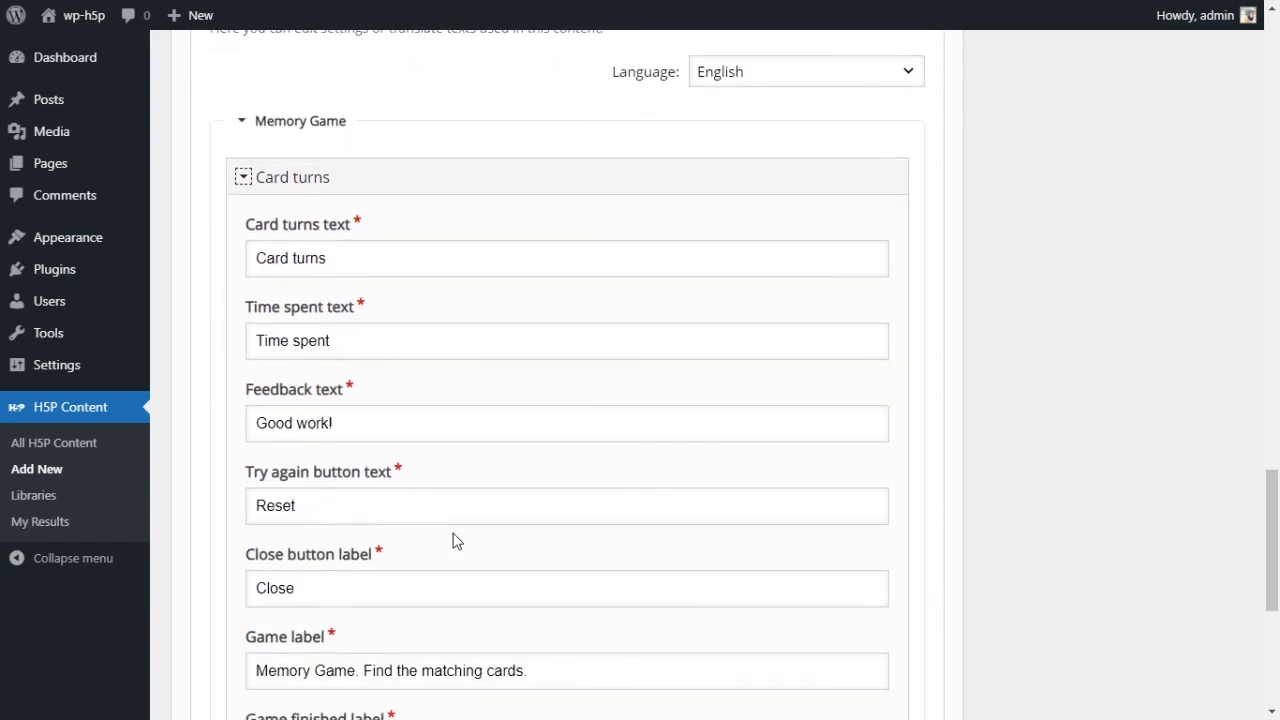
{"action": "scroll", "coordinate": [454, 523], "scroll_direction": "up", "scroll_amount": 1}
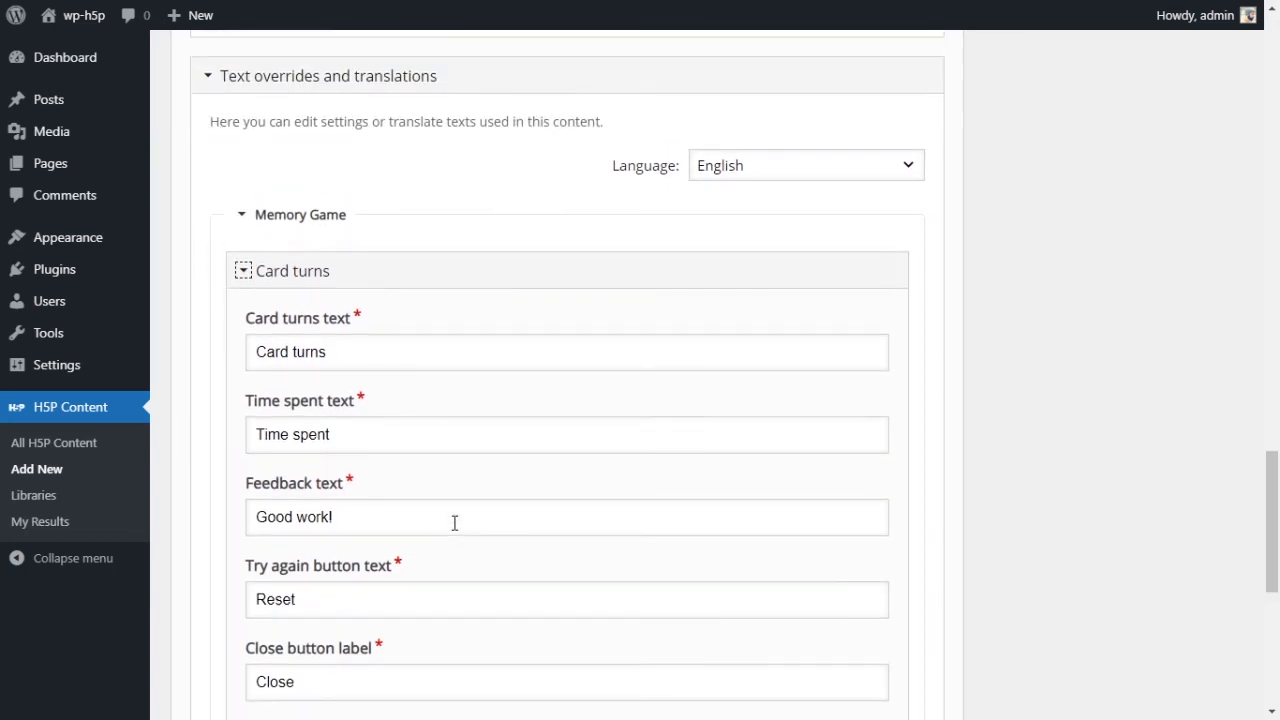
{"action": "left_click_drag", "start_coordinate": [337, 353], "coordinate": [245, 360]}
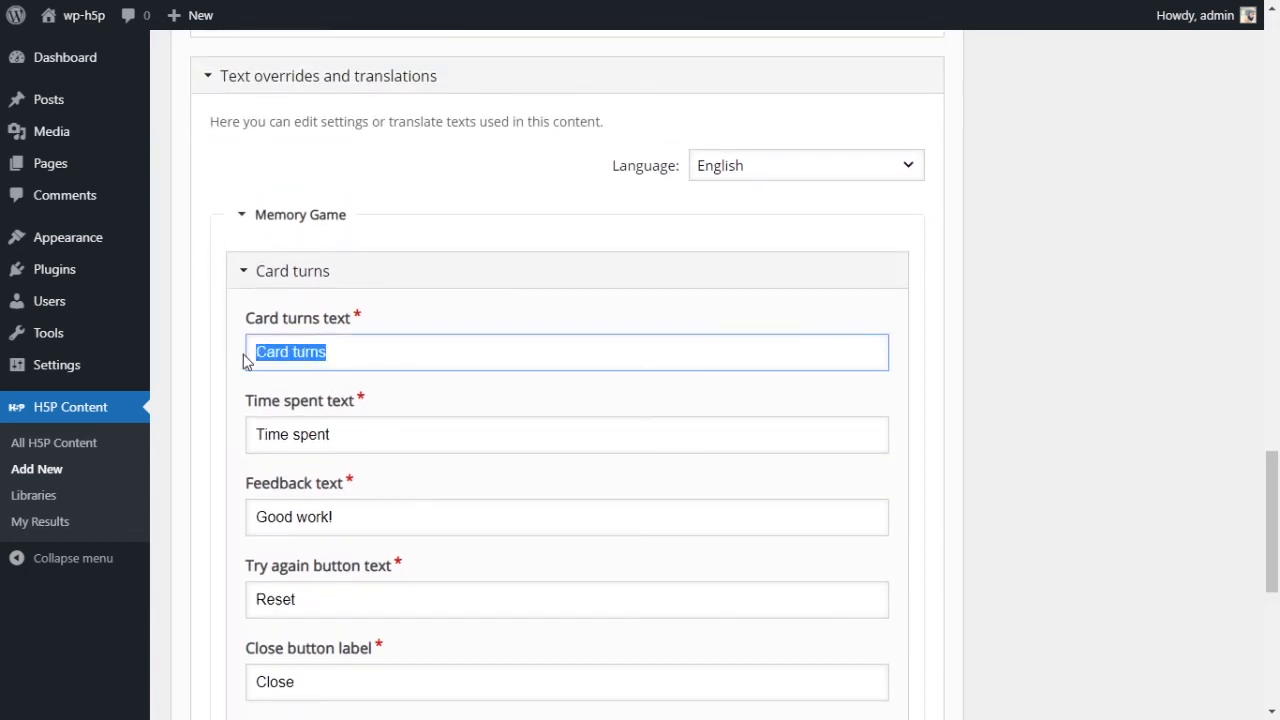
{"action": "left_click_drag", "start_coordinate": [370, 438], "coordinate": [252, 436]}
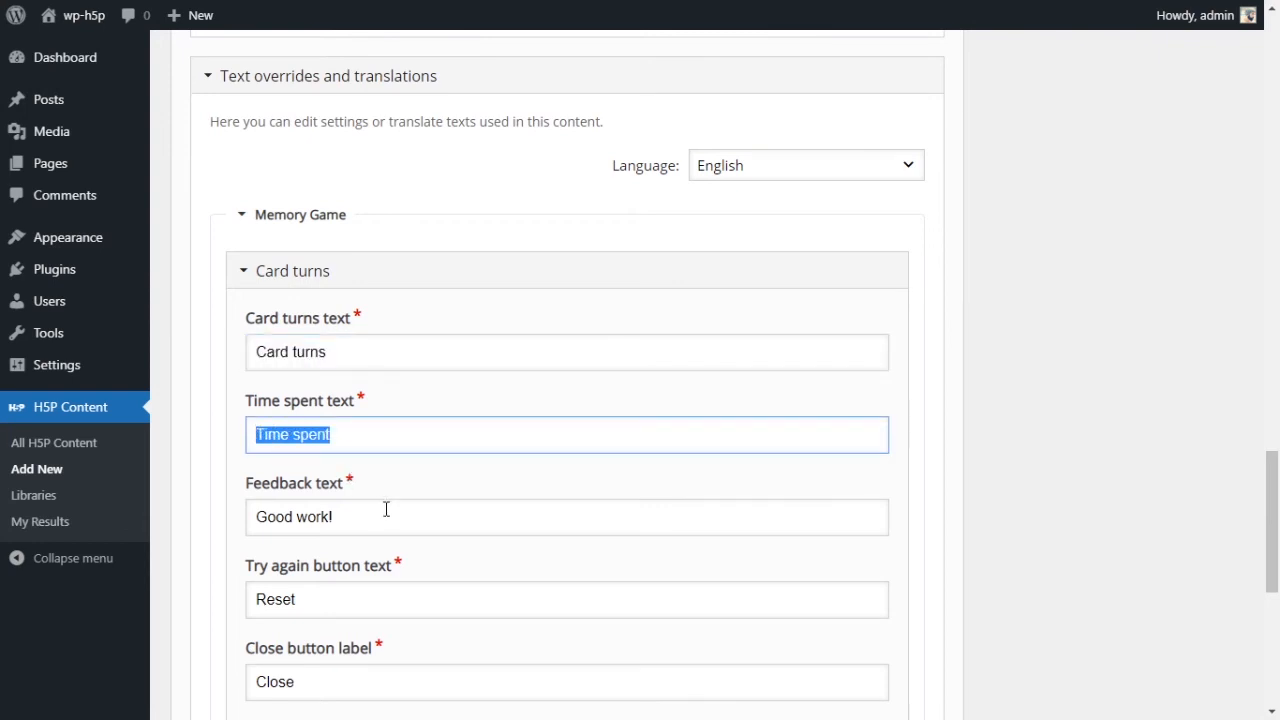
{"action": "left_click_drag", "start_coordinate": [386, 510], "coordinate": [234, 511]}
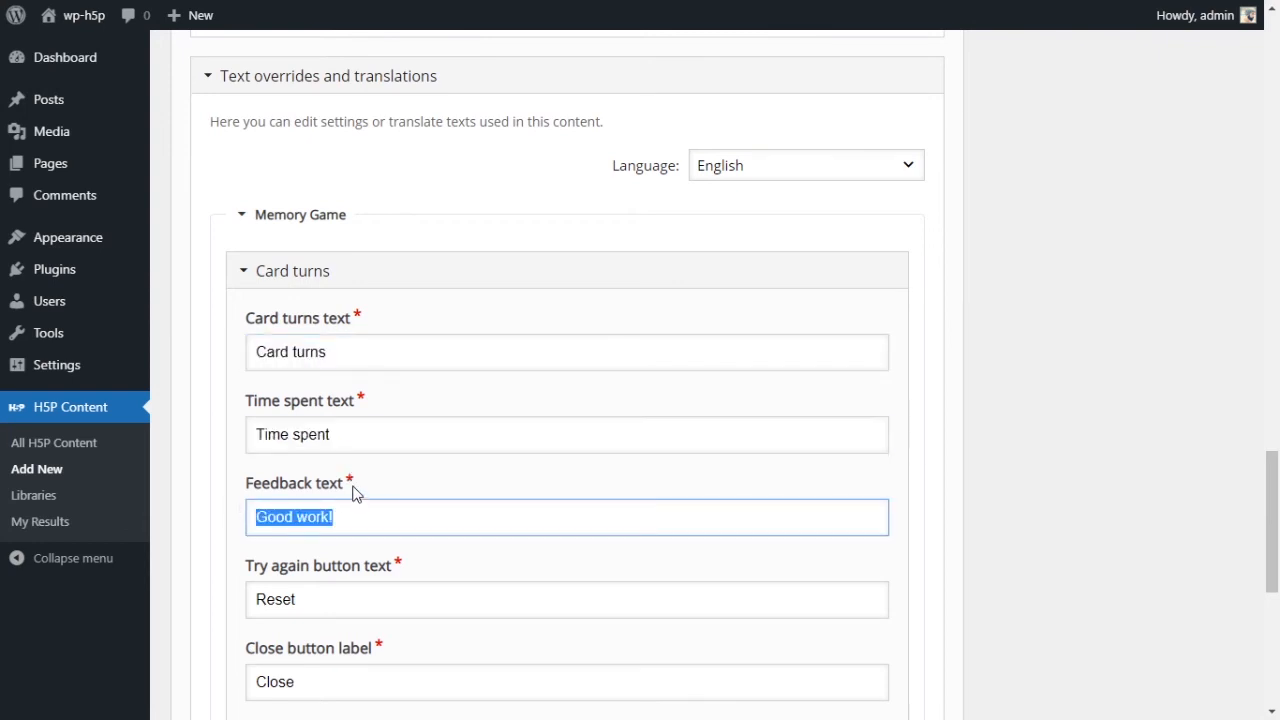
{"action": "scroll", "coordinate": [556, 484], "scroll_direction": "down", "scroll_amount": 1}
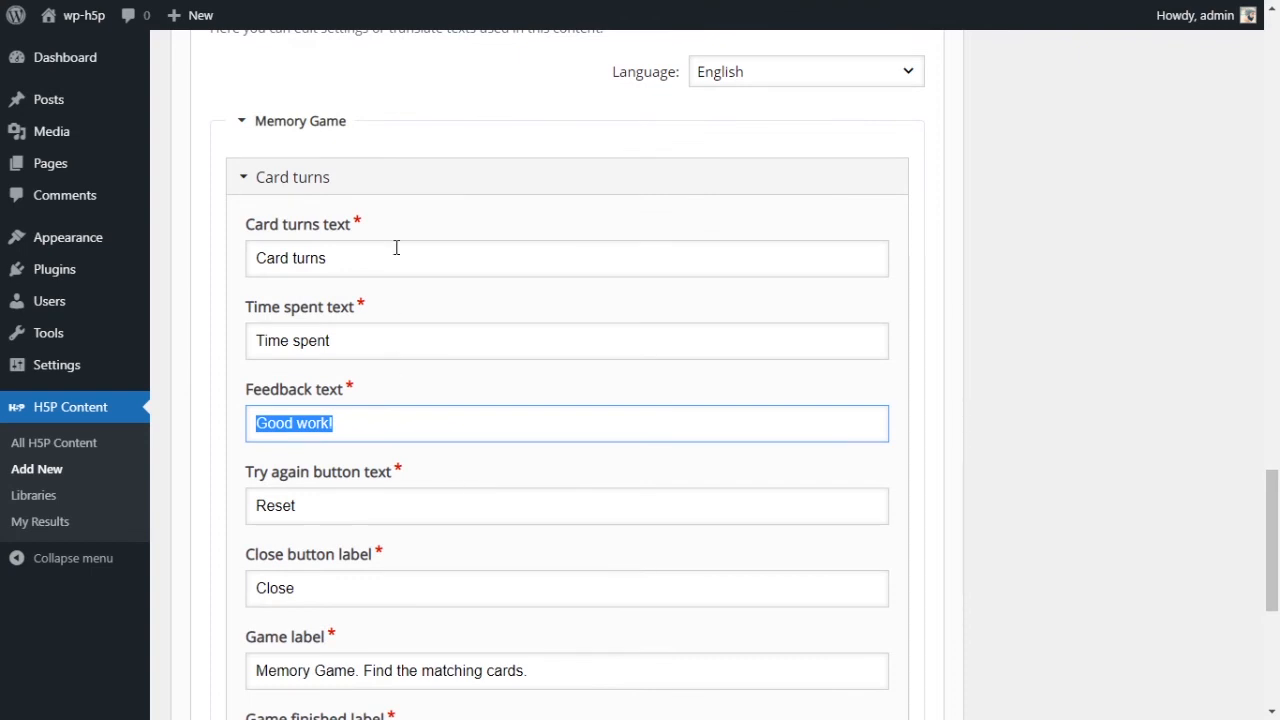
{"action": "scroll", "coordinate": [405, 558], "scroll_direction": "down", "scroll_amount": 3}
{"action": "scroll", "coordinate": [406, 560], "scroll_direction": "up", "scroll_amount": 4}
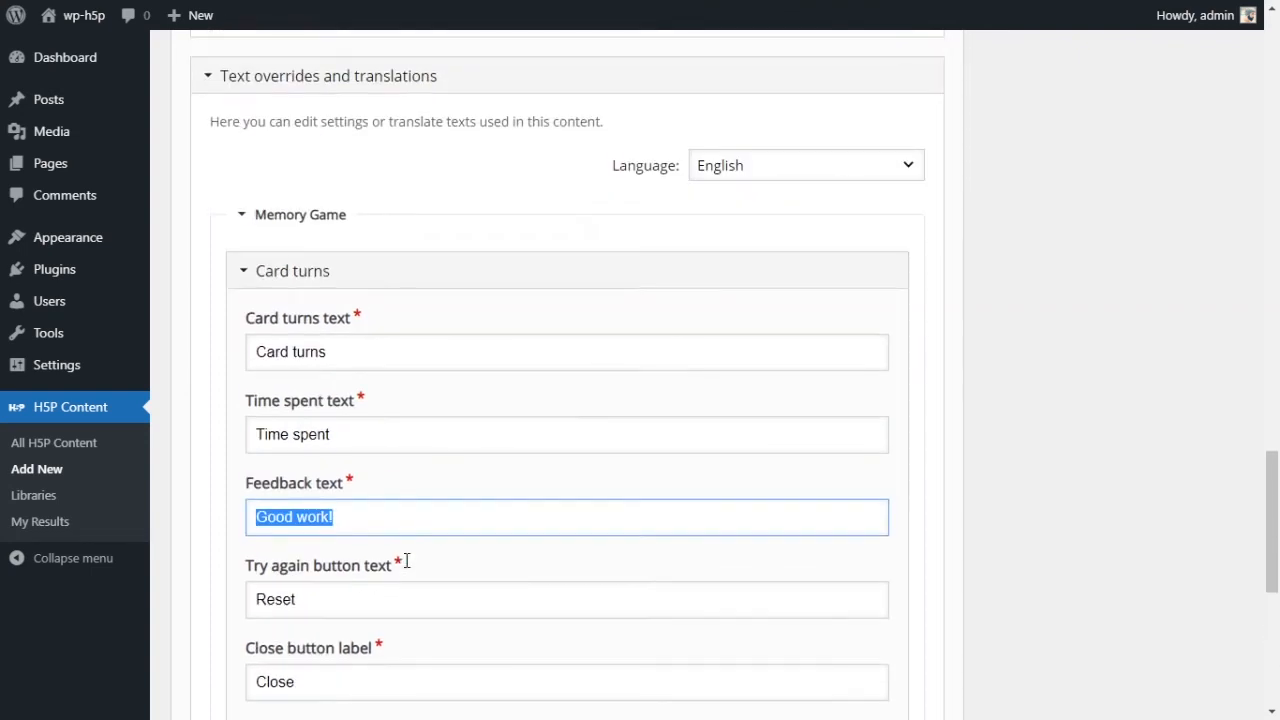
{"action": "scroll", "coordinate": [406, 561], "scroll_direction": "up", "scroll_amount": 2}
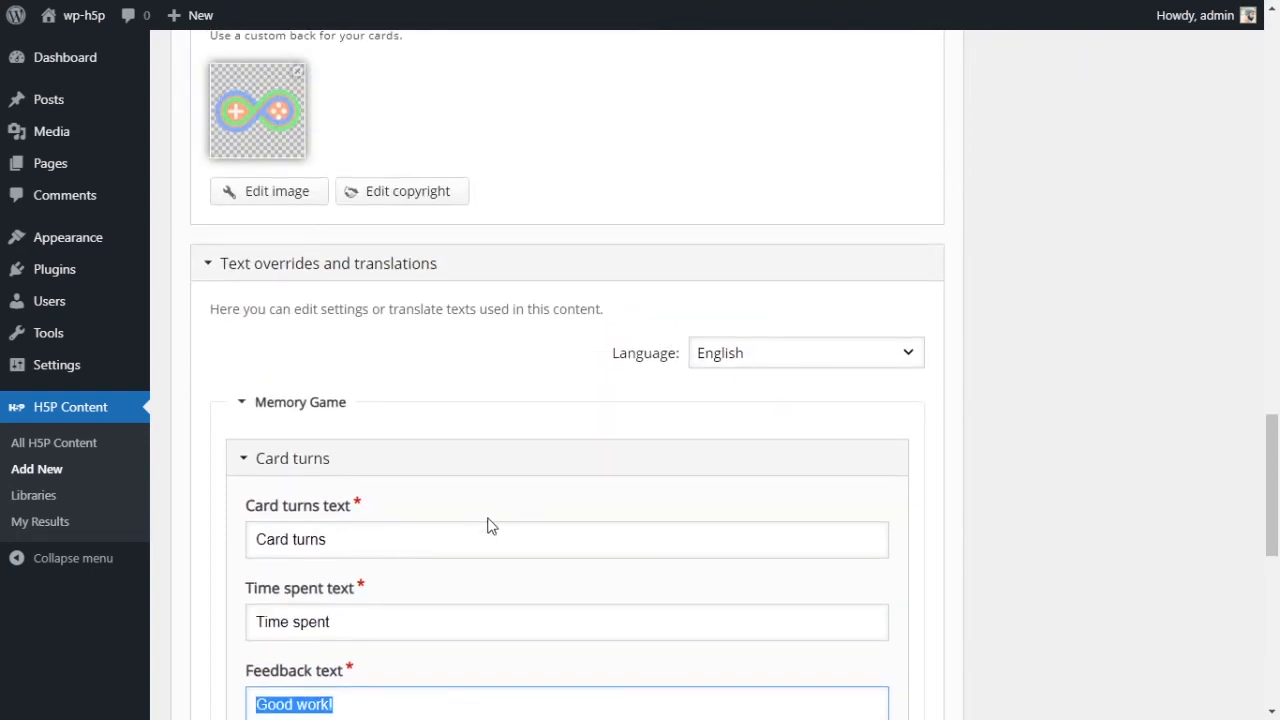
Disable the display of the toolbar below the content in the game's display options
{"action": "scroll", "coordinate": [440, 546], "scroll_direction": "up", "scroll_amount": 10}
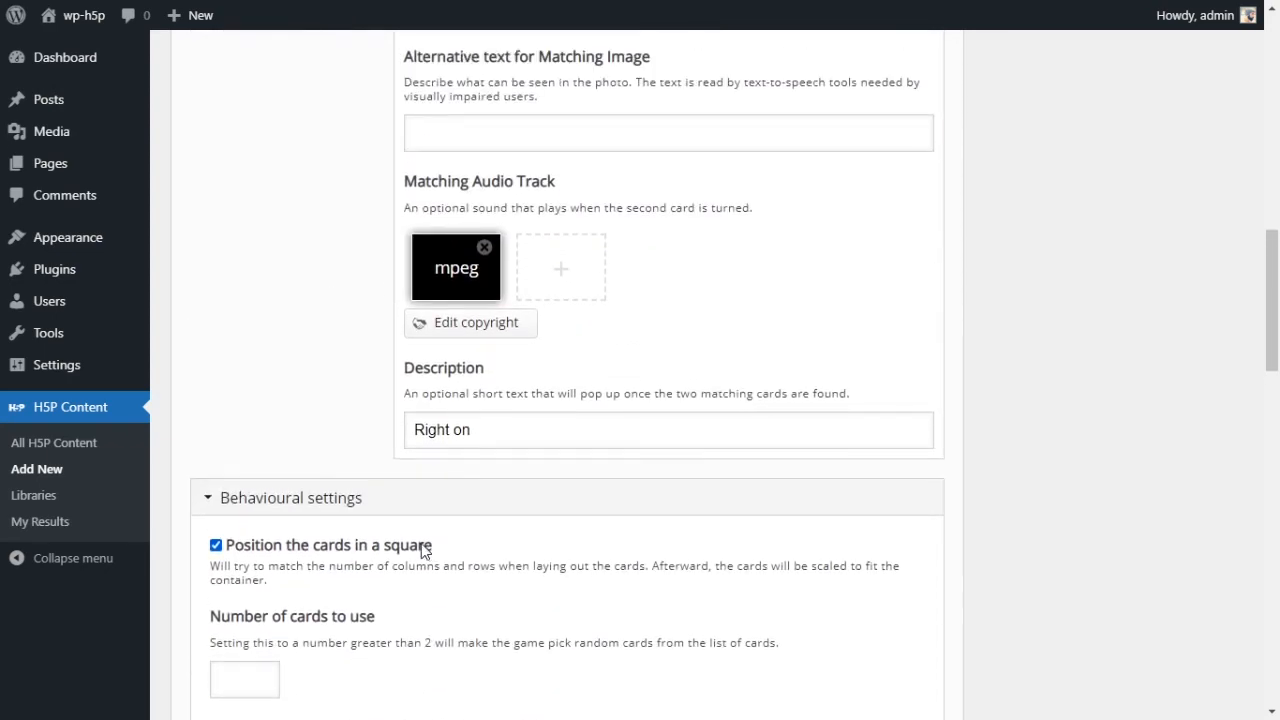
{"action": "scroll", "coordinate": [421, 524], "scroll_direction": "up", "scroll_amount": 5}
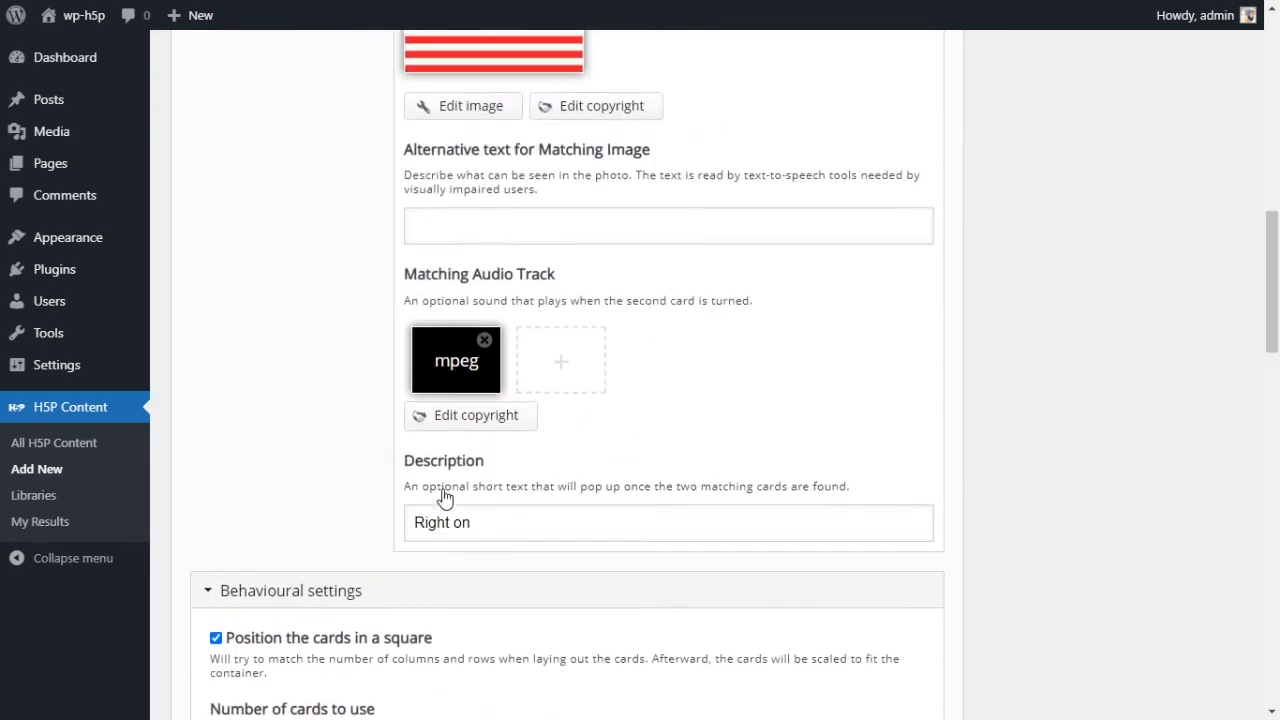
{"action": "scroll", "coordinate": [430, 500], "scroll_direction": "up", "scroll_amount": 5}
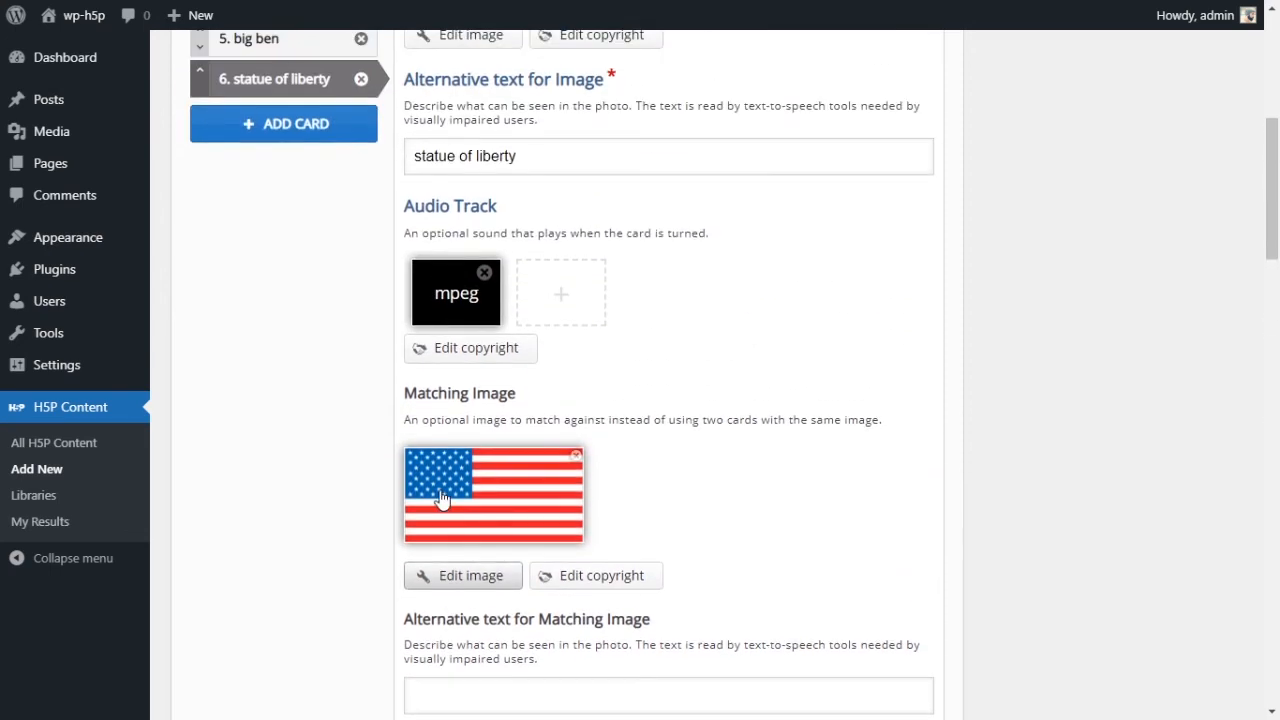
{"action": "scroll", "coordinate": [800, 452], "scroll_direction": "up", "scroll_amount": 1}
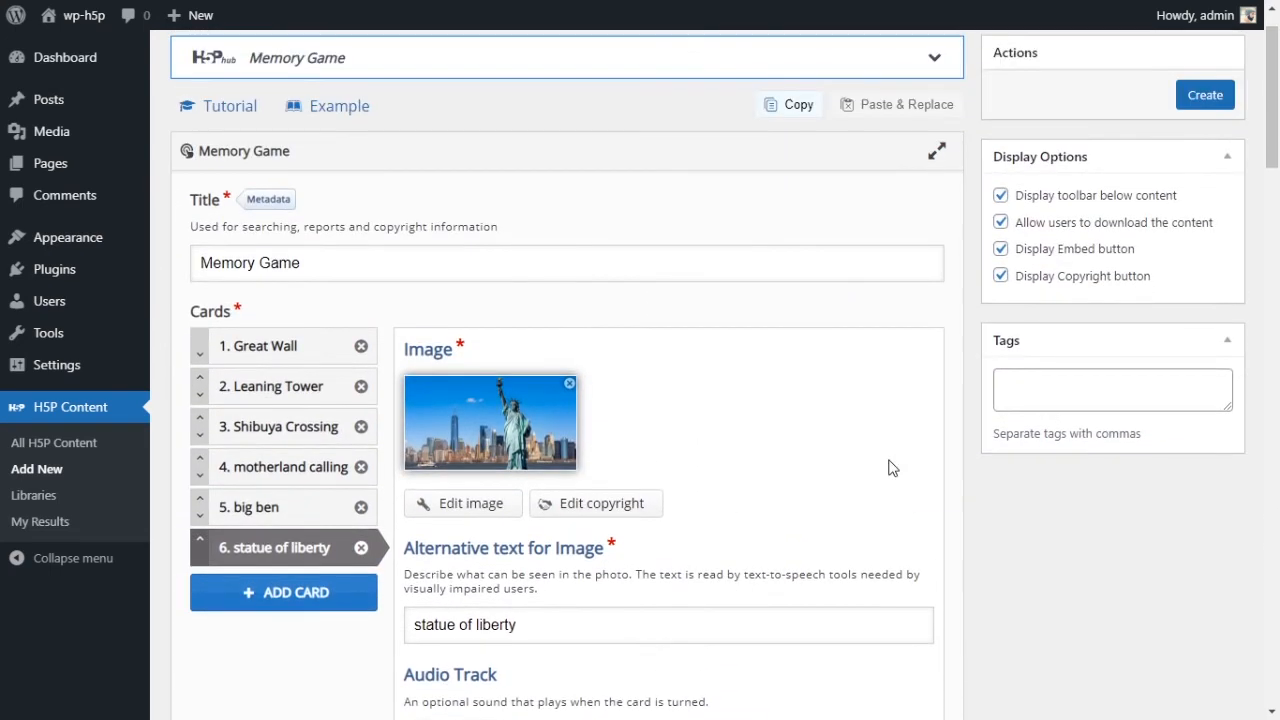
{"action": "scroll", "coordinate": [1278, 331], "scroll_direction": "up", "scroll_amount": 1}
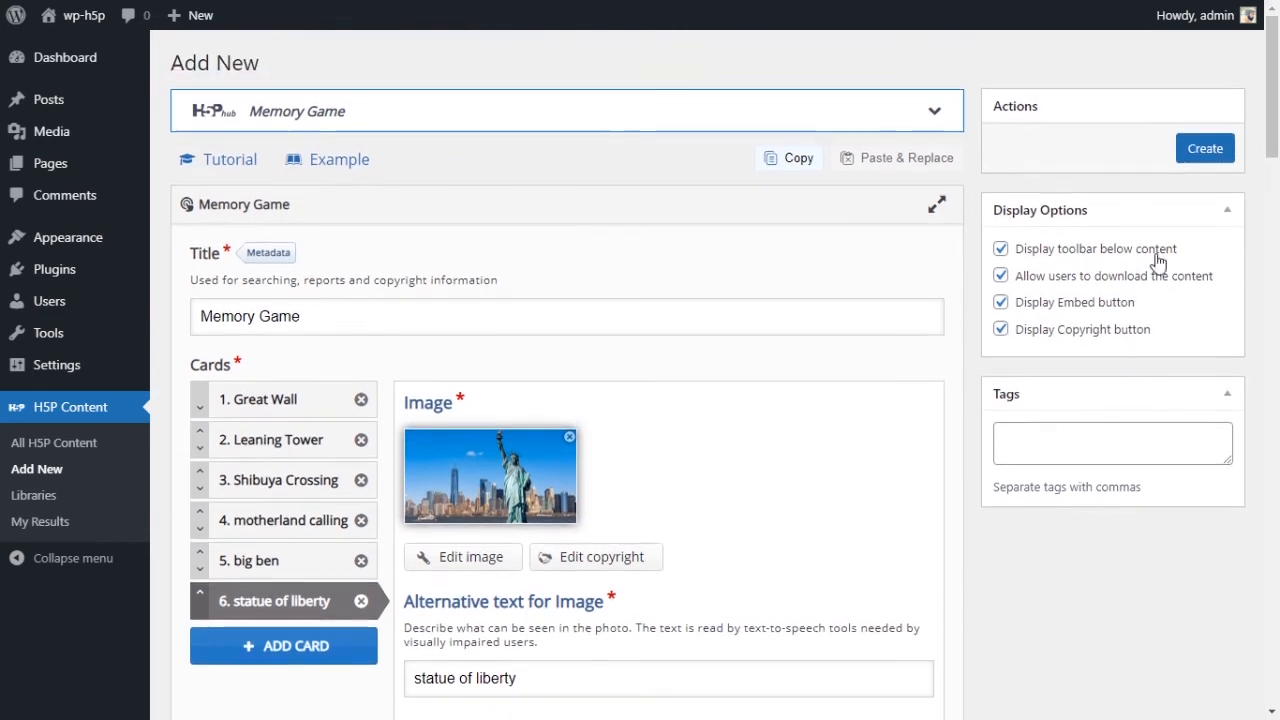
{"action": "left_click_drag", "start_coordinate": [1003, 210], "coordinate": [1130, 215]}
{"action": "left_click", "coordinate": [1079, 250]}
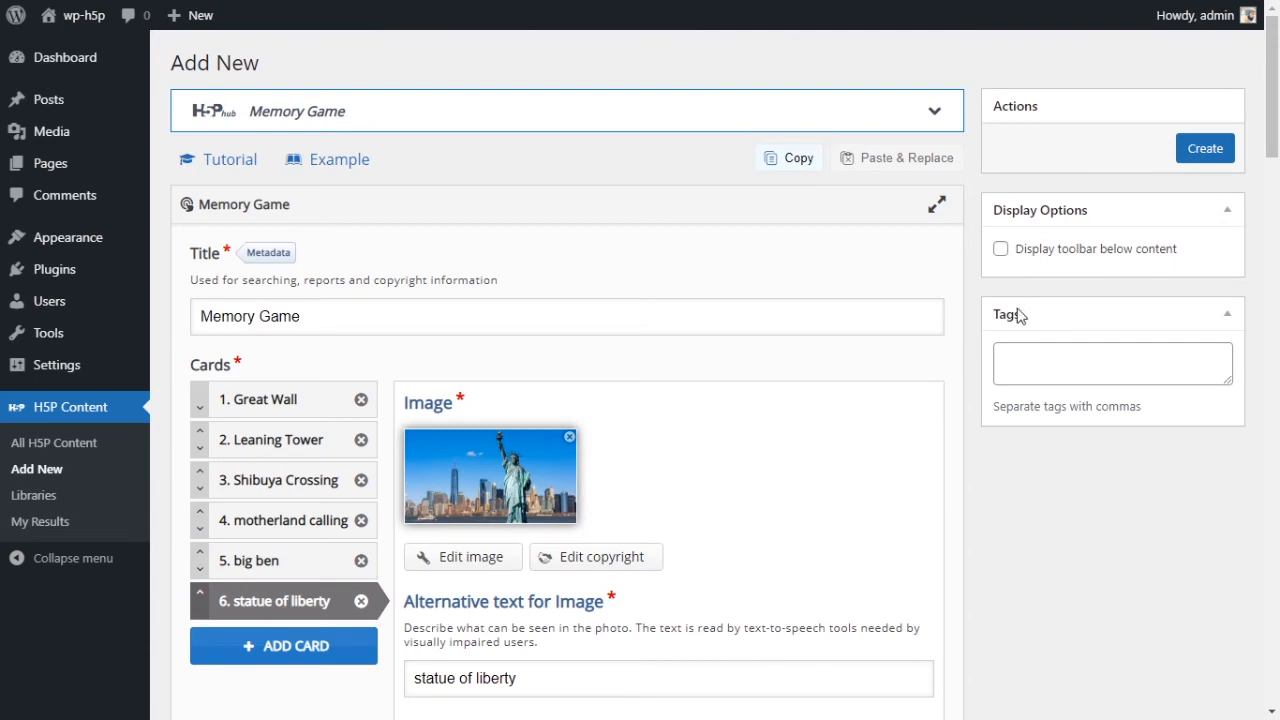
Create the Memory Game content and look over its grid of face-down cards
{"action": "scroll", "coordinate": [525, 355], "scroll_direction": "down", "scroll_amount": 3}
{"action": "scroll", "coordinate": [790, 367], "scroll_direction": "up", "scroll_amount": 3}
{"action": "left_click", "coordinate": [1207, 148]}
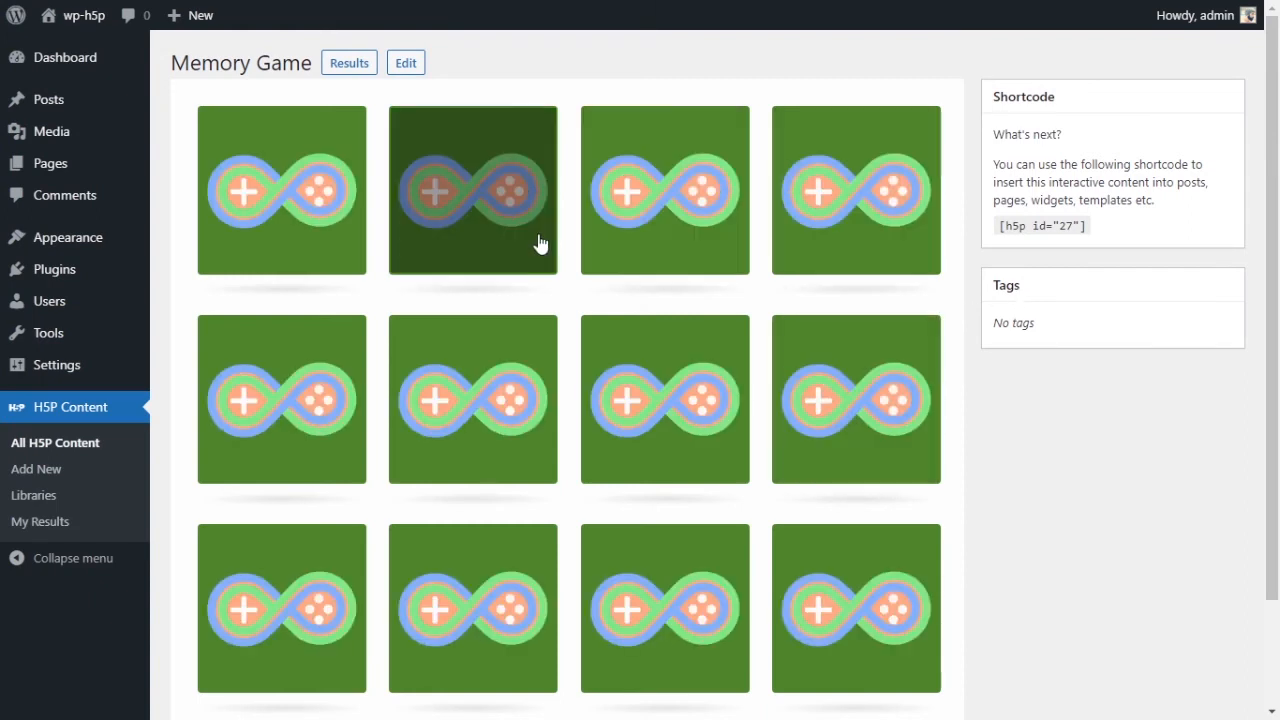
{"action": "scroll", "coordinate": [324, 460], "scroll_direction": "down", "scroll_amount": 1}
{"action": "scroll", "coordinate": [322, 480], "scroll_direction": "up", "scroll_amount": 1}
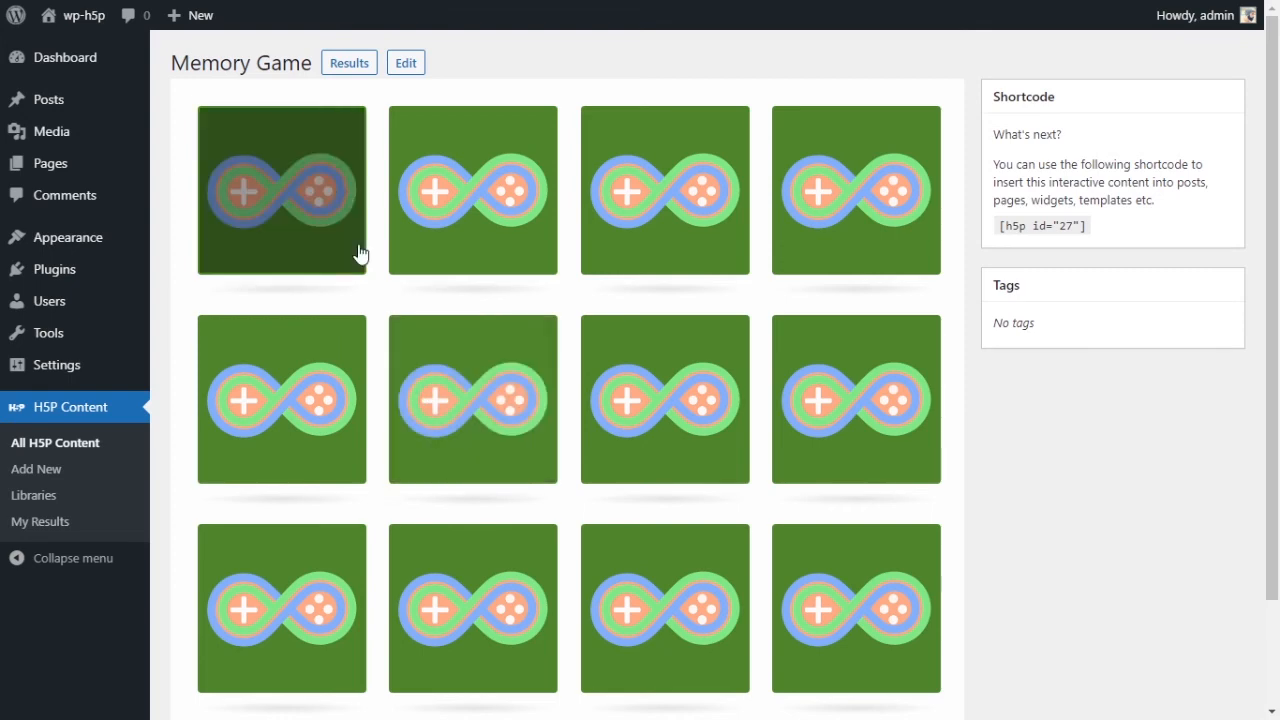
Turn over the Leaning Tower of Pisa with the Japanese flag, and the Statue of Liberty with the Chinese flag, to test mismatched cards
{"action": "left_click", "coordinate": [307, 199]}
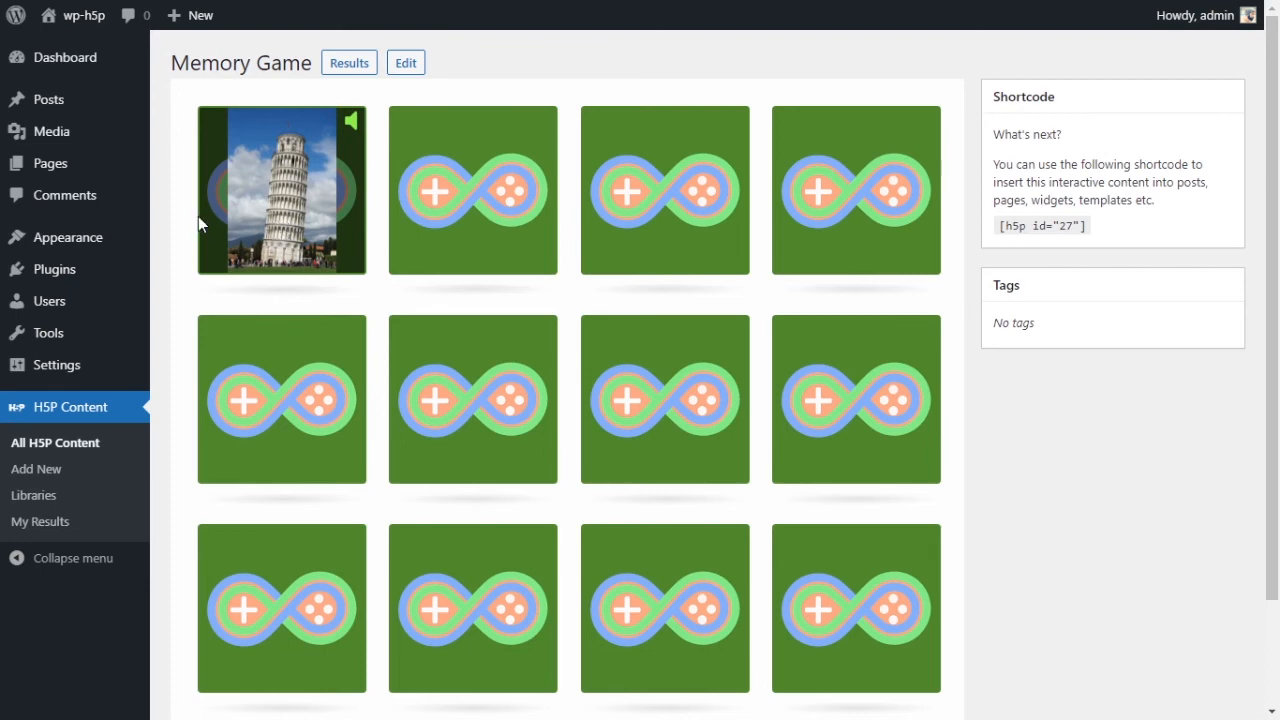
{"action": "left_click", "coordinate": [246, 189]}
{"action": "left_click", "coordinate": [690, 405]}
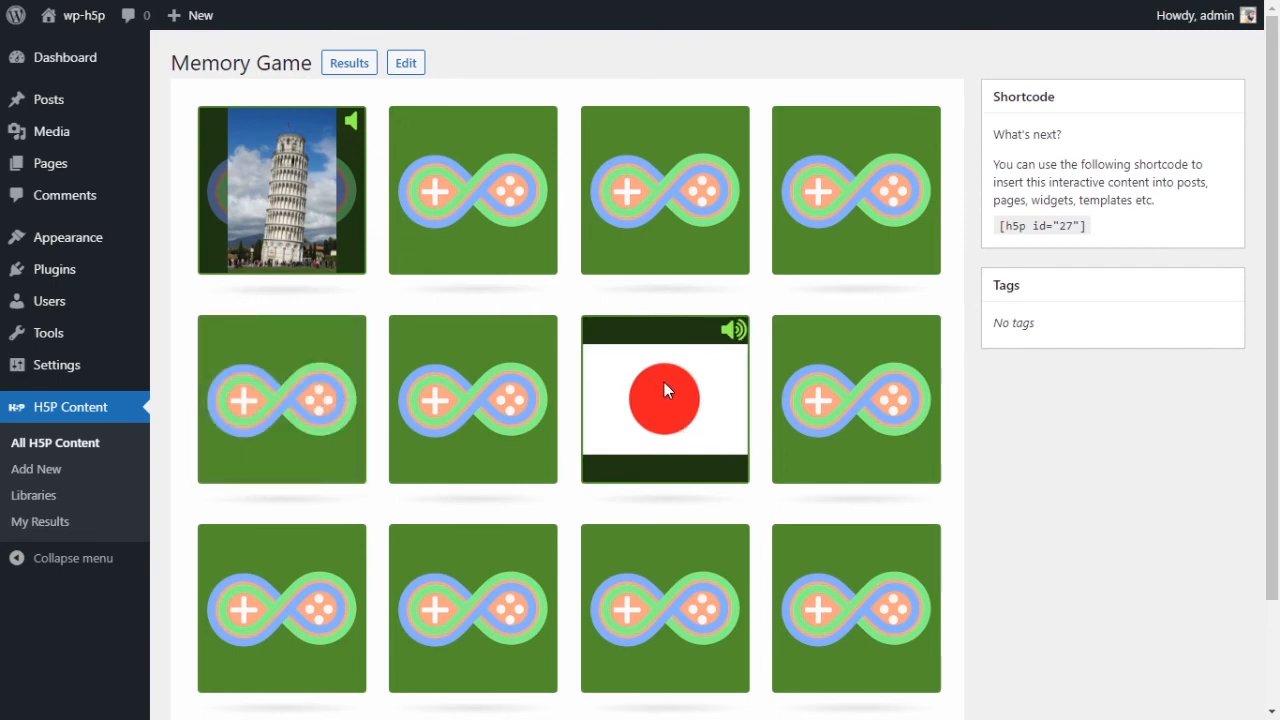
{"action": "left_click", "coordinate": [461, 368]}
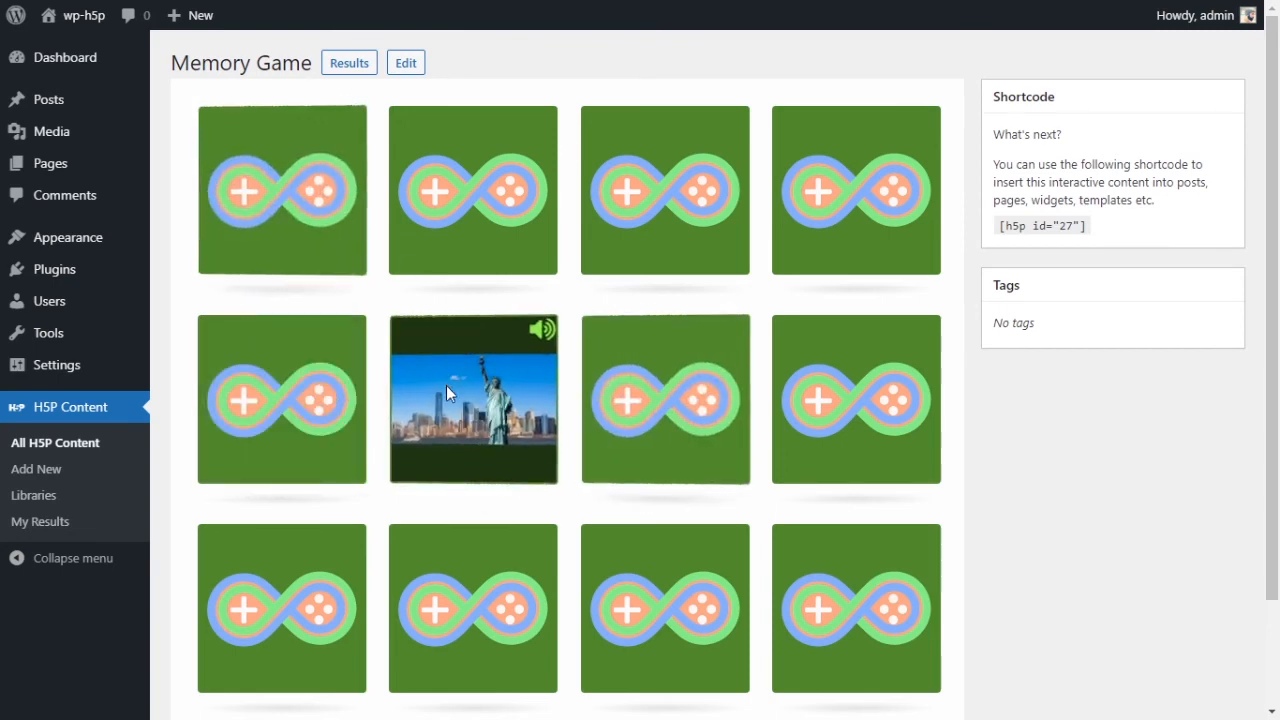
{"action": "left_click", "coordinate": [853, 600]}
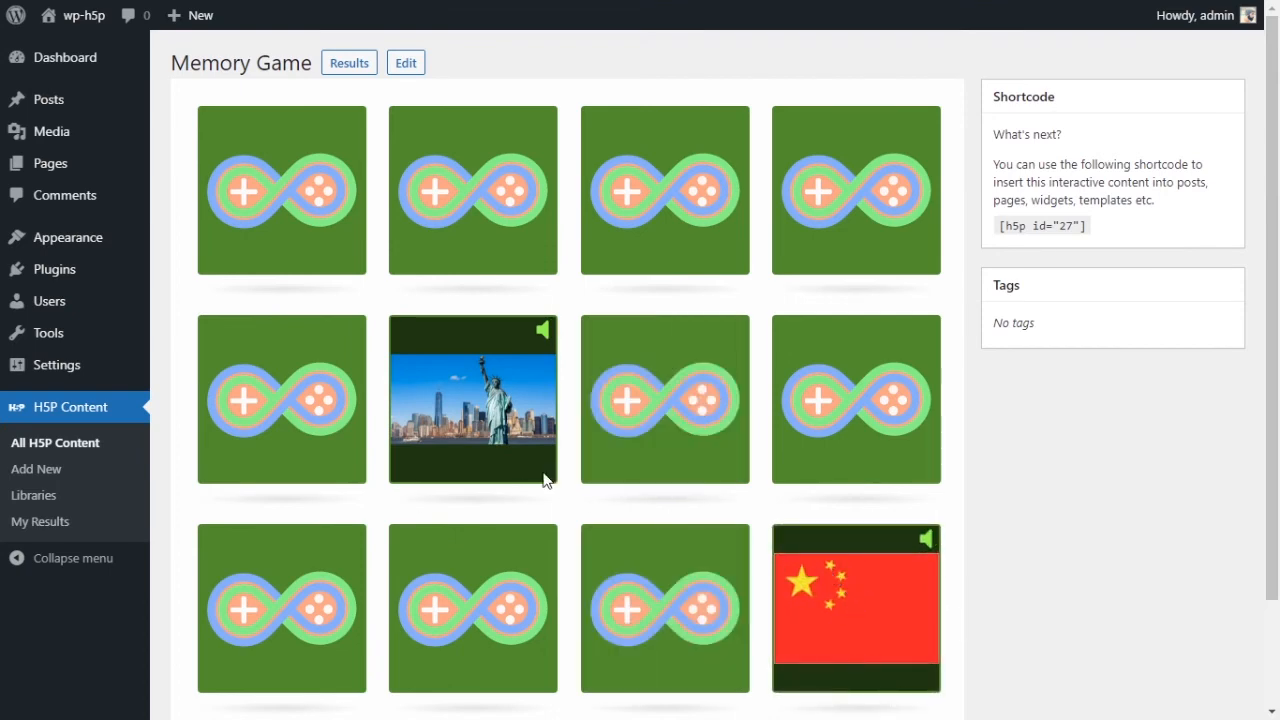
Turn over more cards until the hilltop statue is paired with the Russian flag, then read and close the match feedback
{"action": "left_click", "coordinate": [354, 368]}
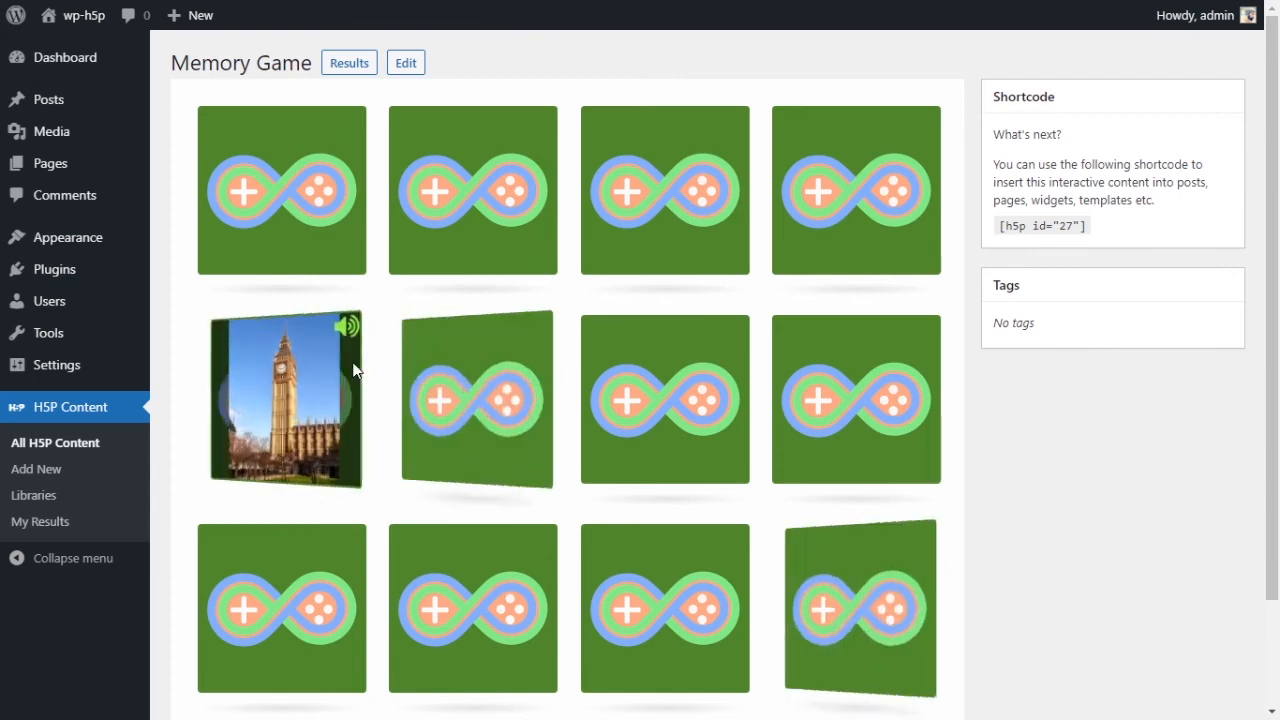
{"action": "left_click", "coordinate": [453, 242]}
{"action": "left_click", "coordinate": [488, 598]}
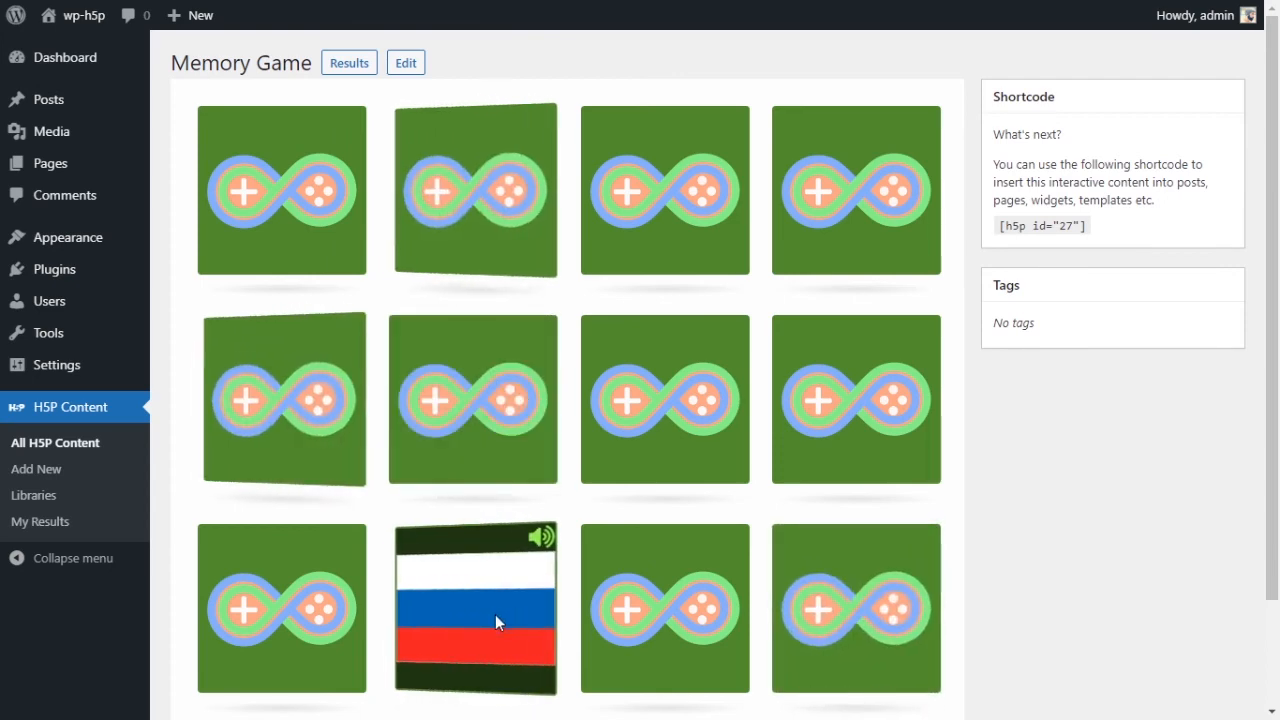
{"action": "left_click", "coordinate": [484, 232]}
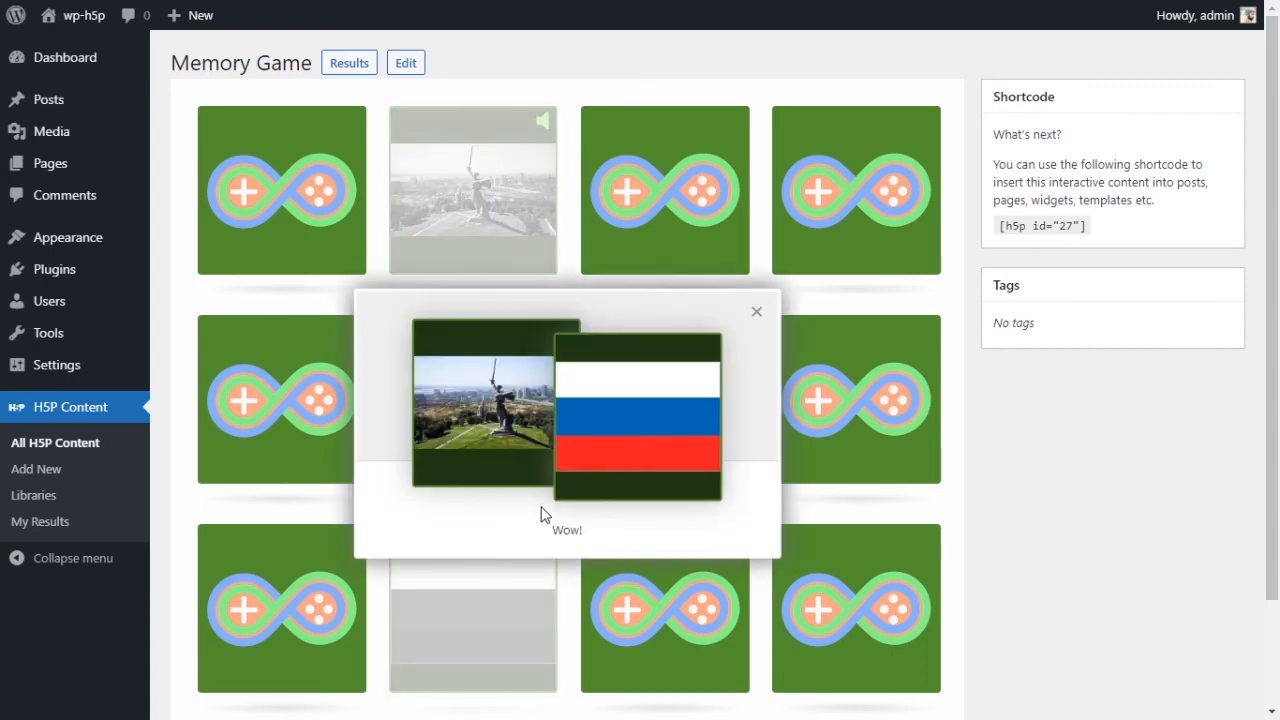
{"action": "scroll", "coordinate": [465, 349], "scroll_direction": "down", "scroll_amount": 1}
{"action": "scroll", "coordinate": [535, 313], "scroll_direction": "up", "scroll_amount": 1}
{"action": "left_click_drag", "start_coordinate": [548, 536], "coordinate": [609, 531]}
{"action": "left_click", "coordinate": [613, 535]}
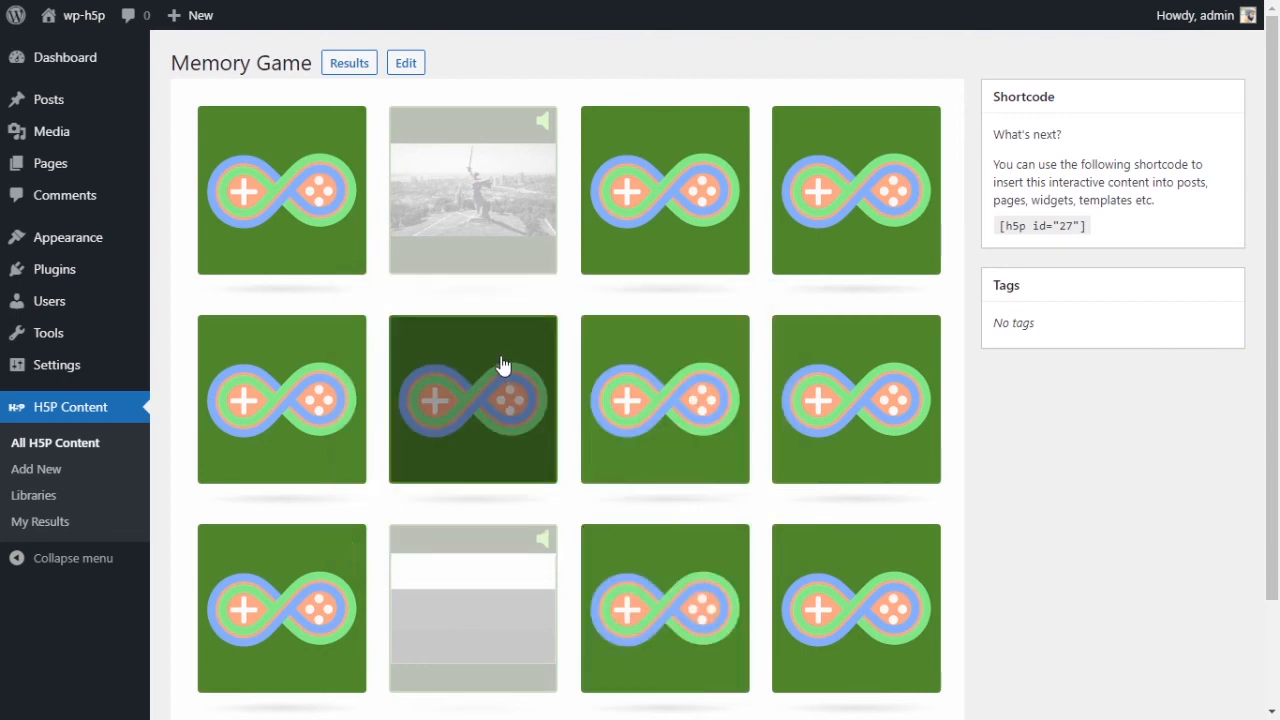
Match the Italian flag with the Leaning Tower of Pisa card and close the match feedback
{"action": "left_click", "coordinate": [656, 218]}
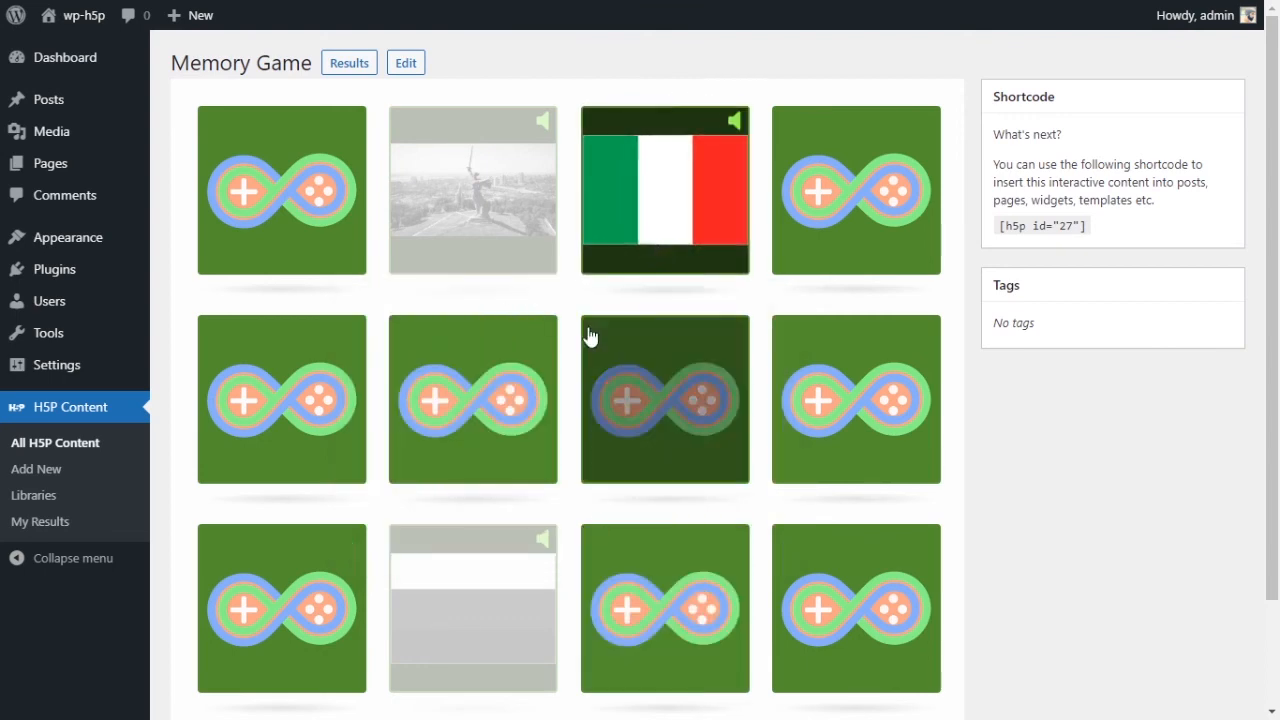
{"action": "left_click", "coordinate": [316, 213]}
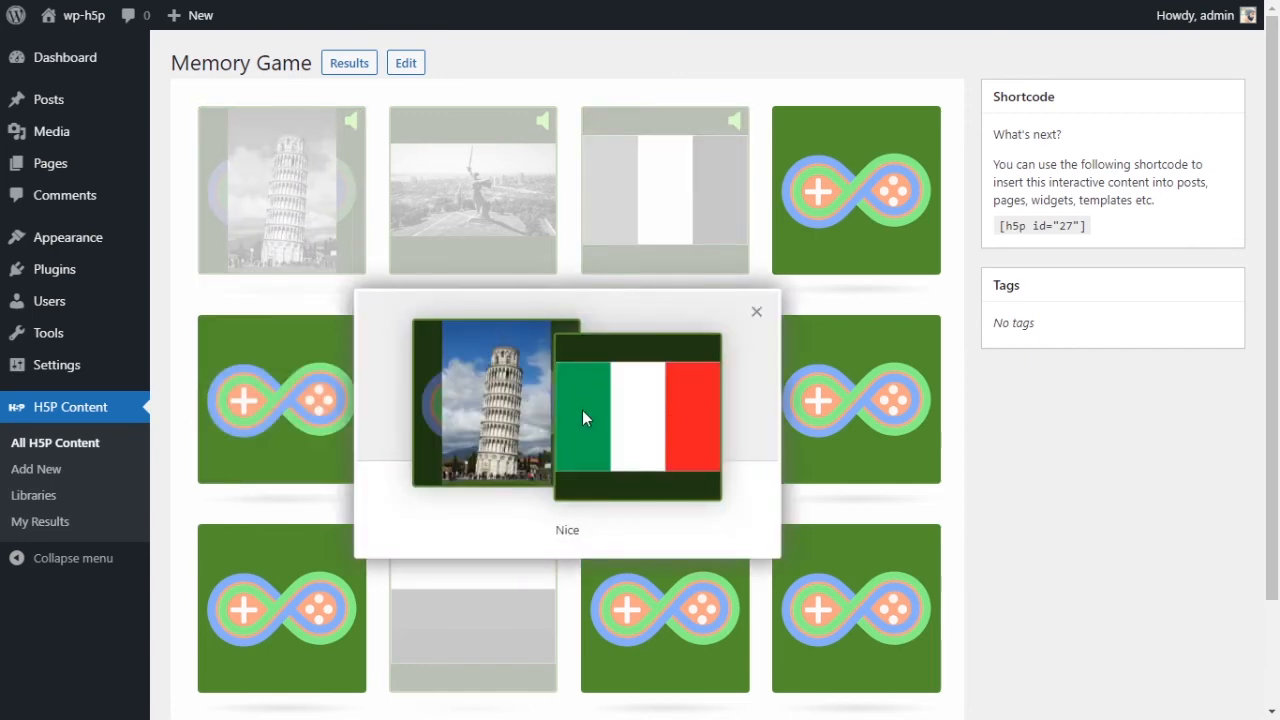
{"action": "left_click", "coordinate": [757, 312]}
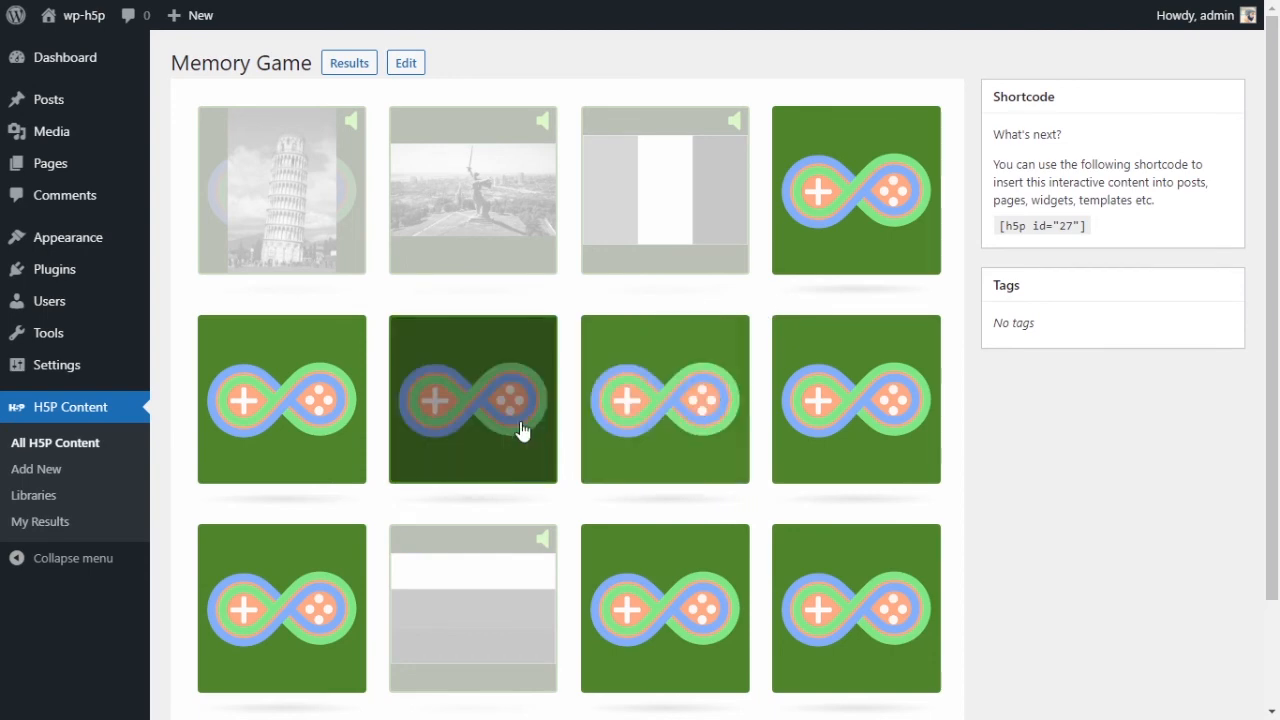
{"action": "scroll", "coordinate": [520, 430], "scroll_direction": "down", "scroll_amount": 1}
{"action": "scroll", "coordinate": [757, 440], "scroll_direction": "up", "scroll_amount": 1}
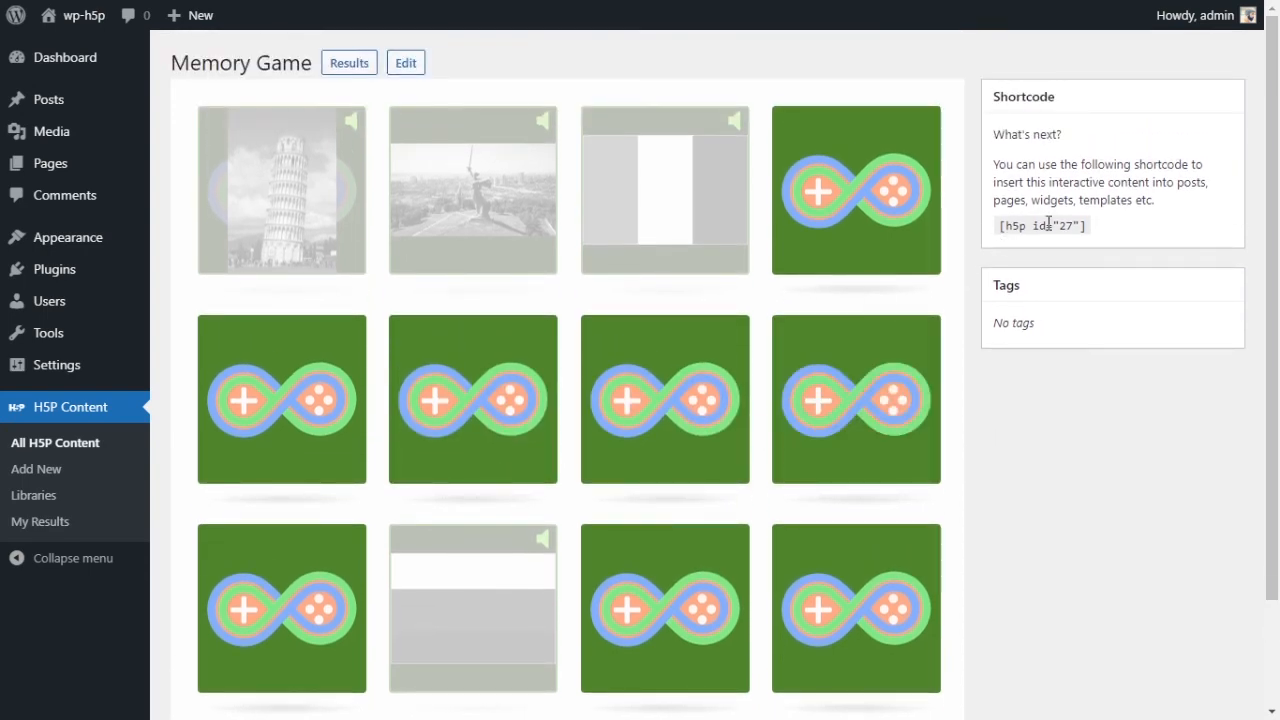
Copy the game's shortcode [h5p id="27"] and start a new post
{"action": "left_click_drag", "start_coordinate": [1000, 226], "coordinate": [1097, 234]}
{"action": "key", "text": "ctrl+c"}
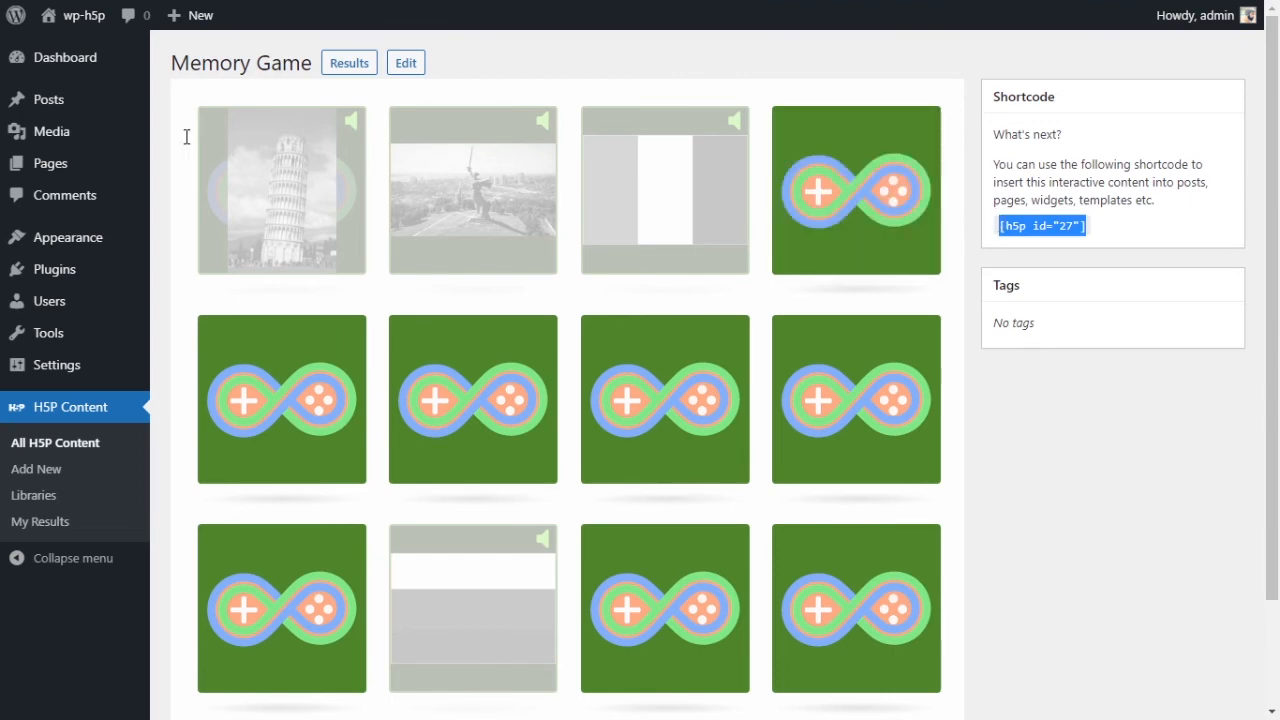
{"action": "mouse_move", "coordinate": [91, 163]}
{"action": "mouse_move", "coordinate": [20, 106]}
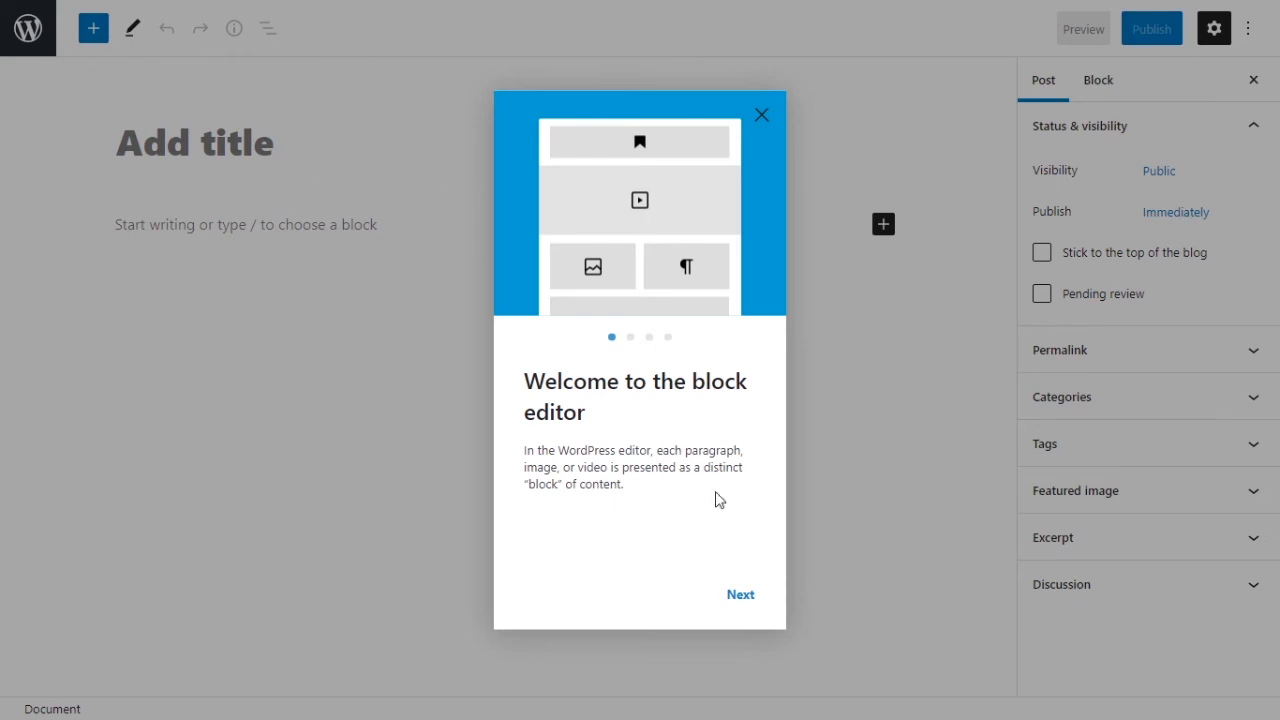
Go through the block editor welcome guide to its end and title the post "#13 Memory Game"
{"action": "left_click", "coordinate": [740, 594]}
{"action": "left_click", "coordinate": [740, 594]}
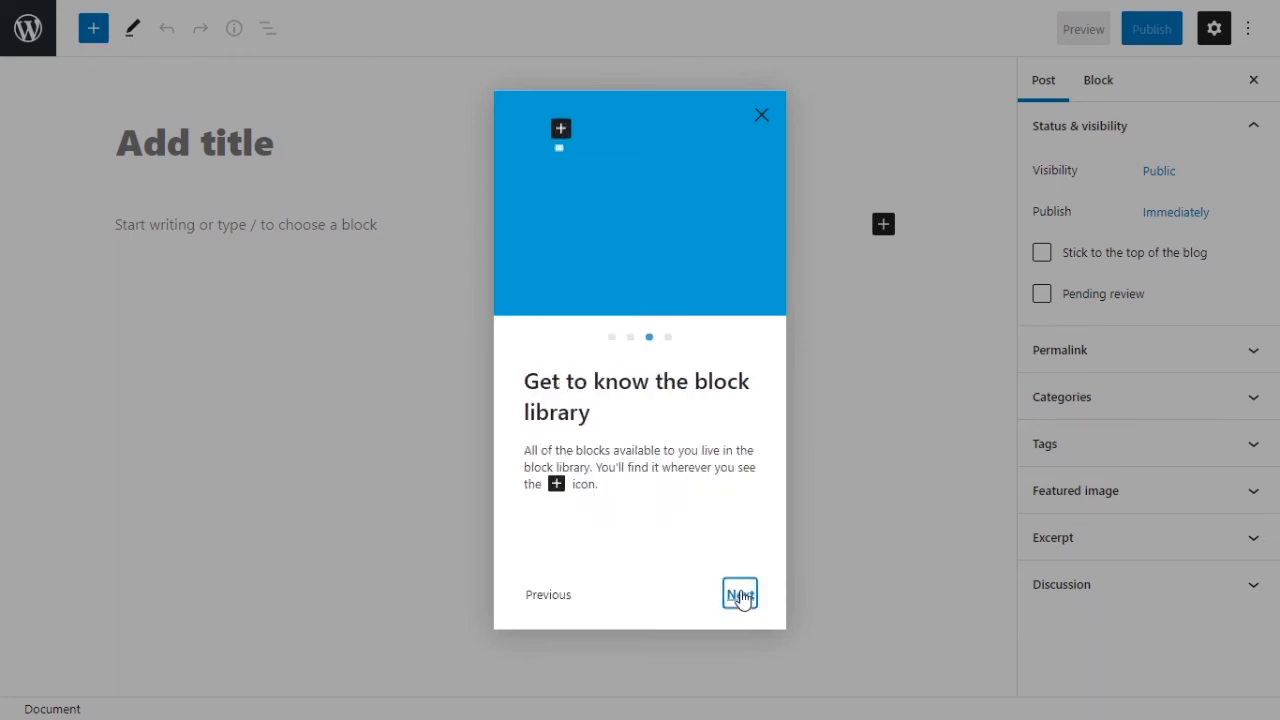
{"action": "left_click", "coordinate": [740, 594]}
{"action": "left_click", "coordinate": [740, 594]}
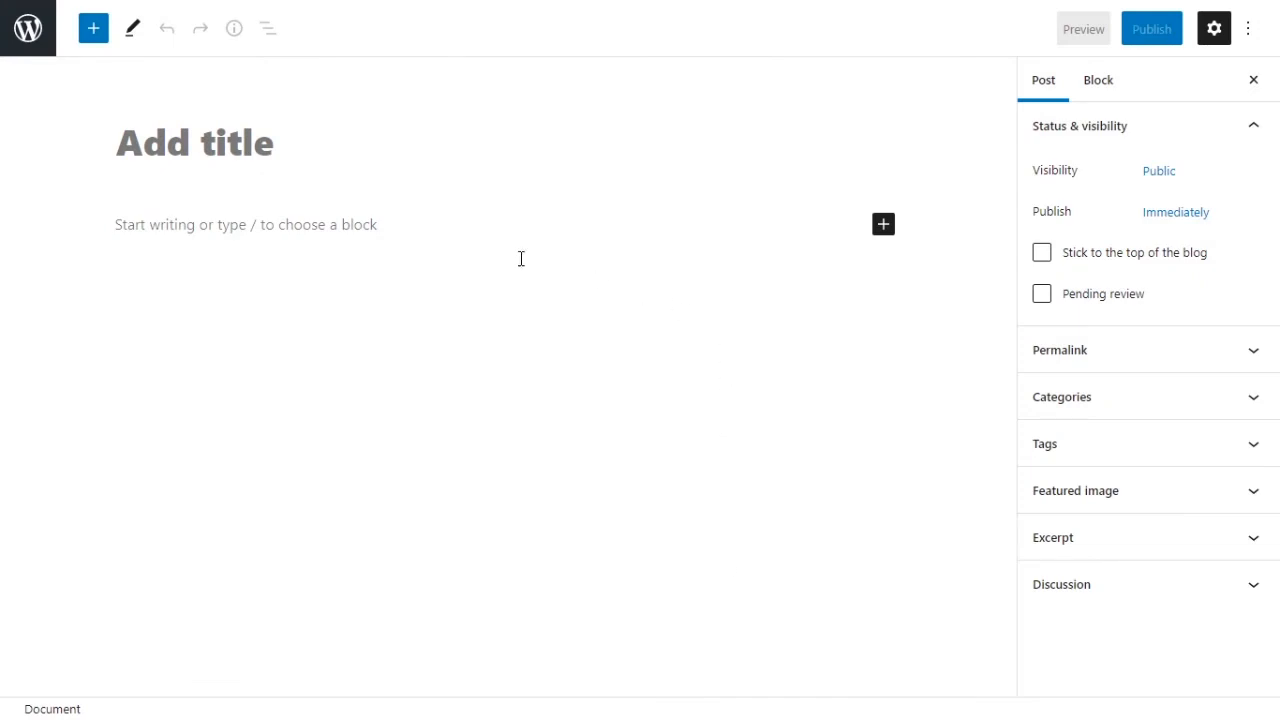
{"action": "left_click", "coordinate": [436, 153]}
{"action": "type", "text": "#1"}
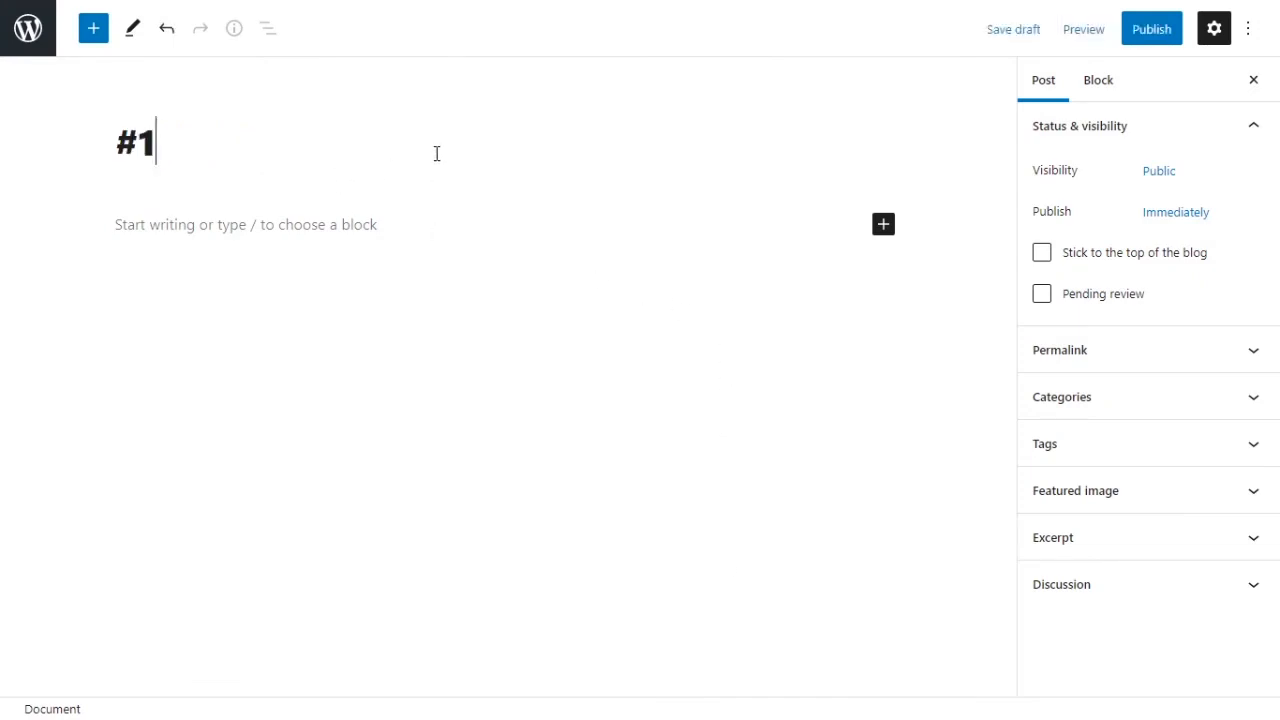
{"action": "type", "text": "3 Memory "}
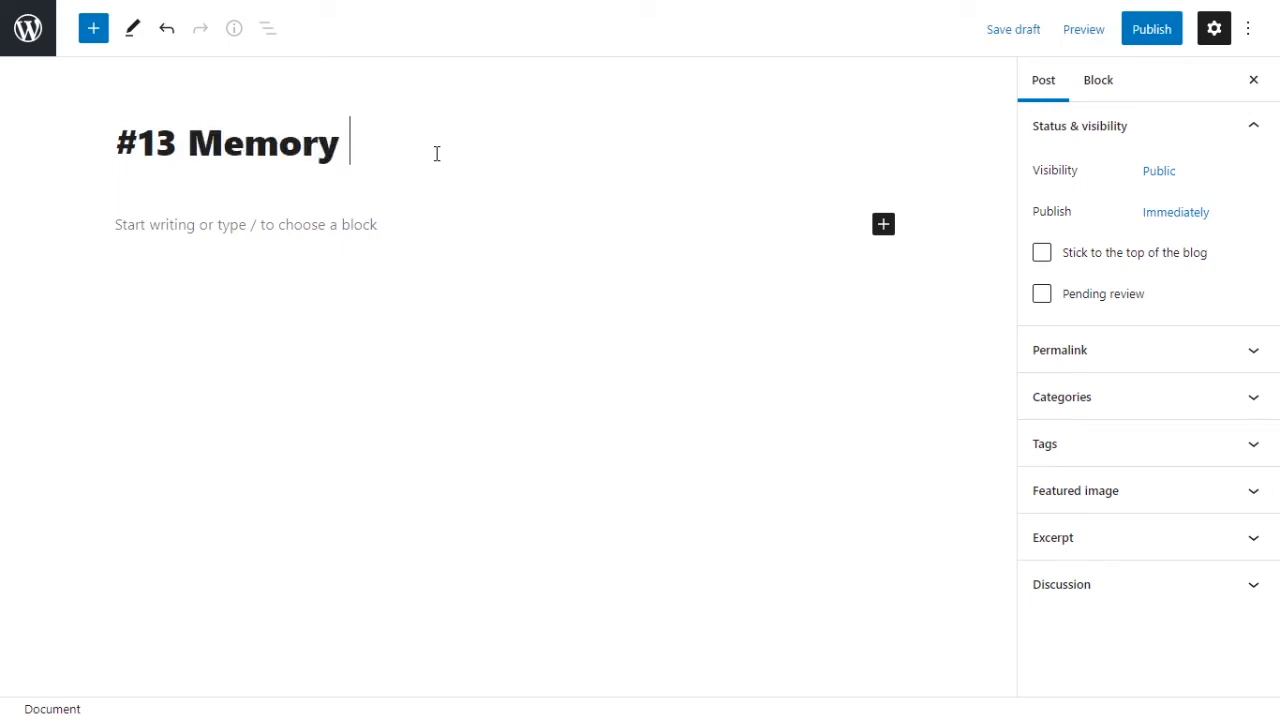
{"action": "type", "text": "Game"}
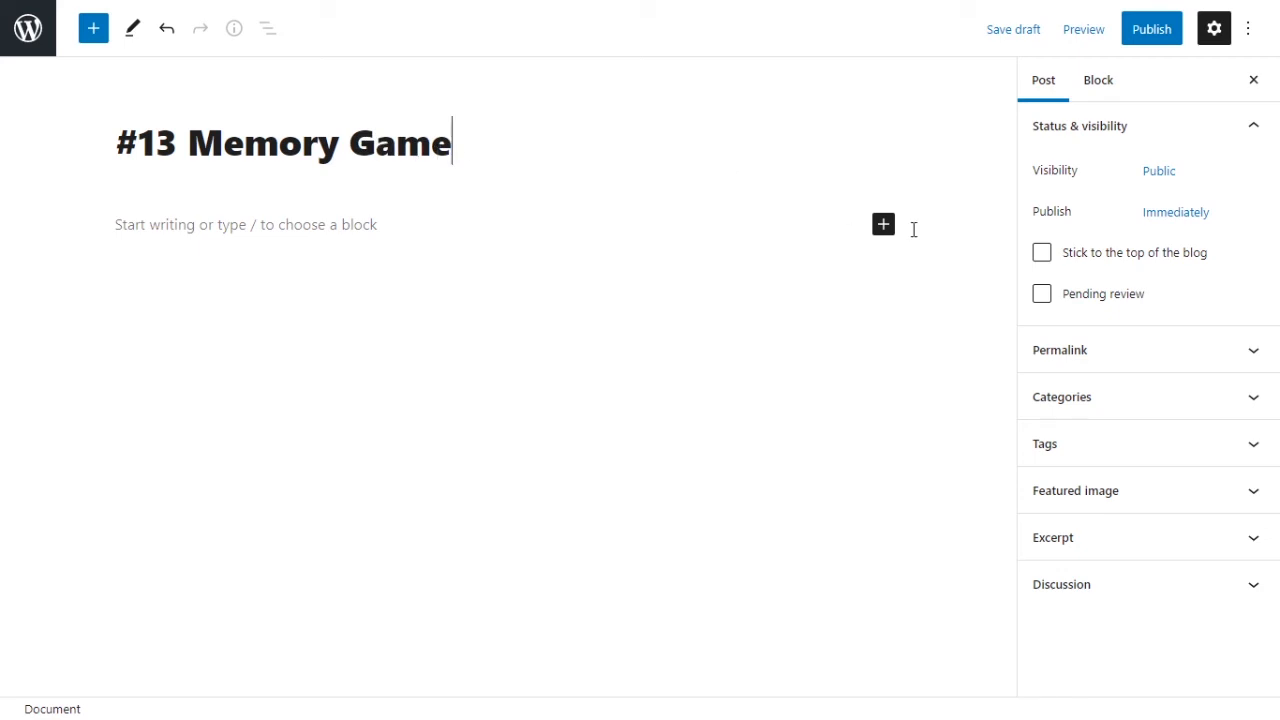
Insert a Shortcode block below the title and paste the shortcode [h5p id="27"] into it
{"action": "left_click", "coordinate": [885, 228]}
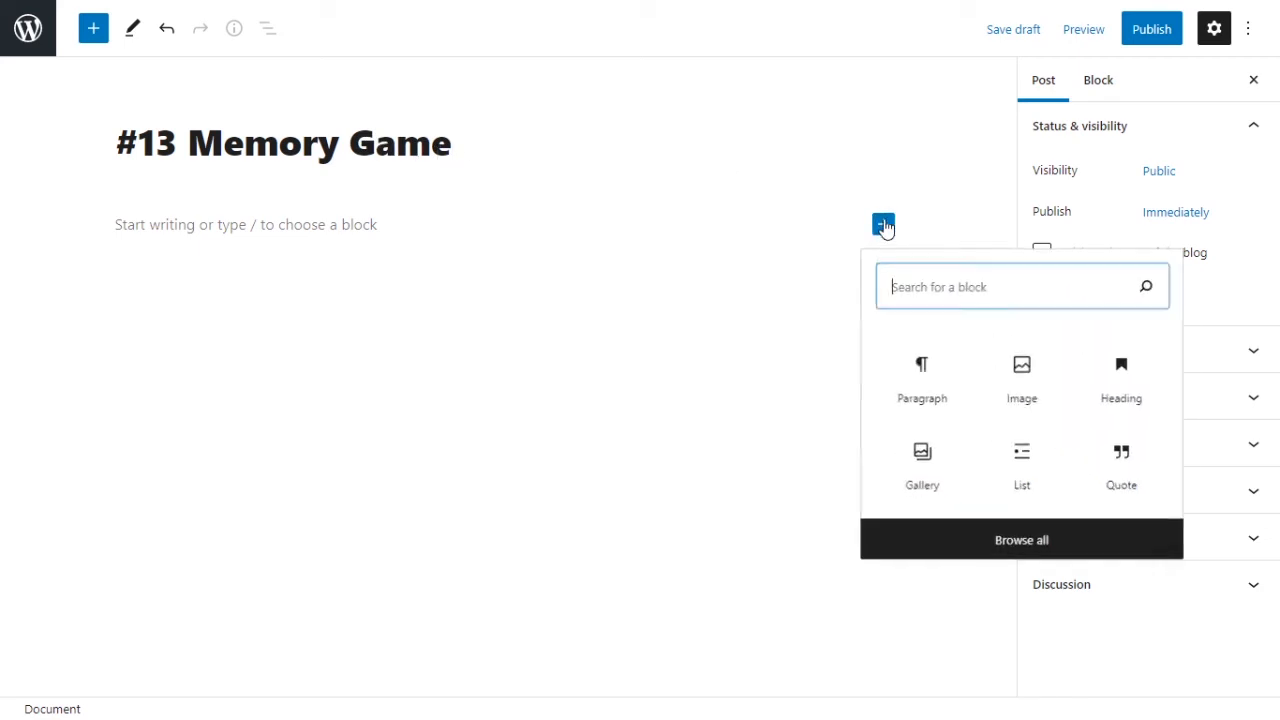
{"action": "type", "text": "short"}
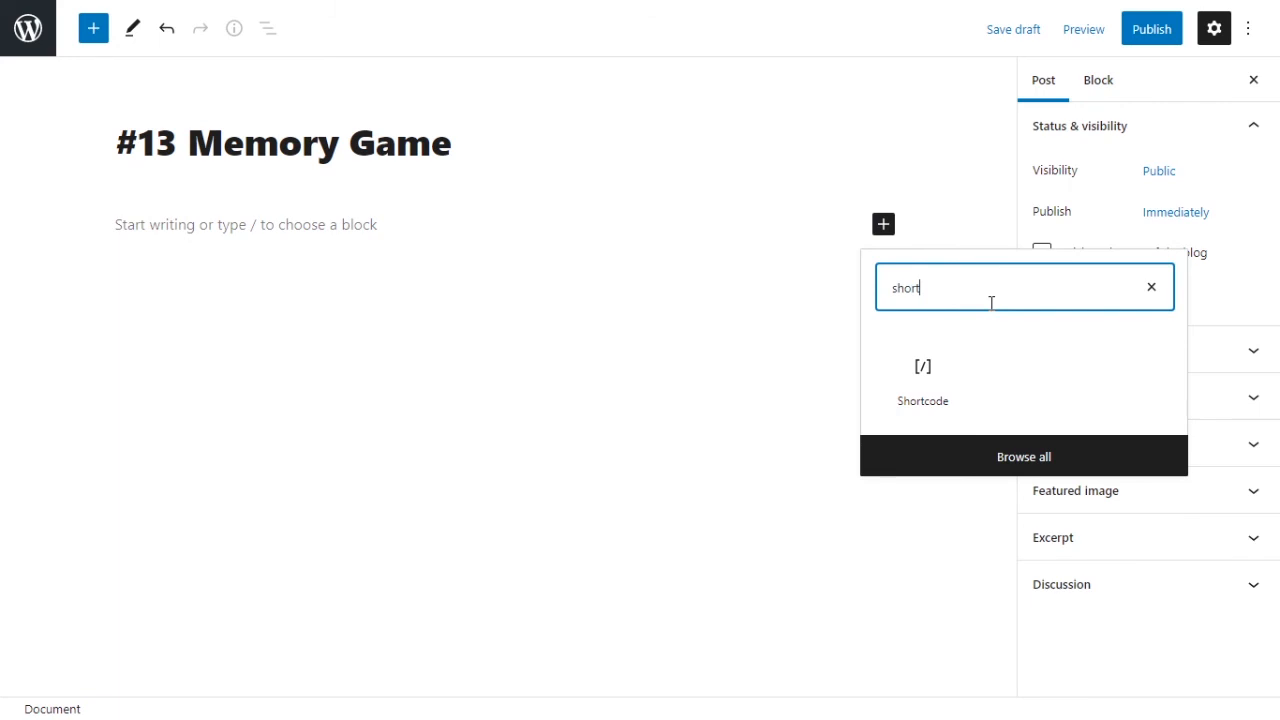
{"action": "left_click", "coordinate": [932, 368]}
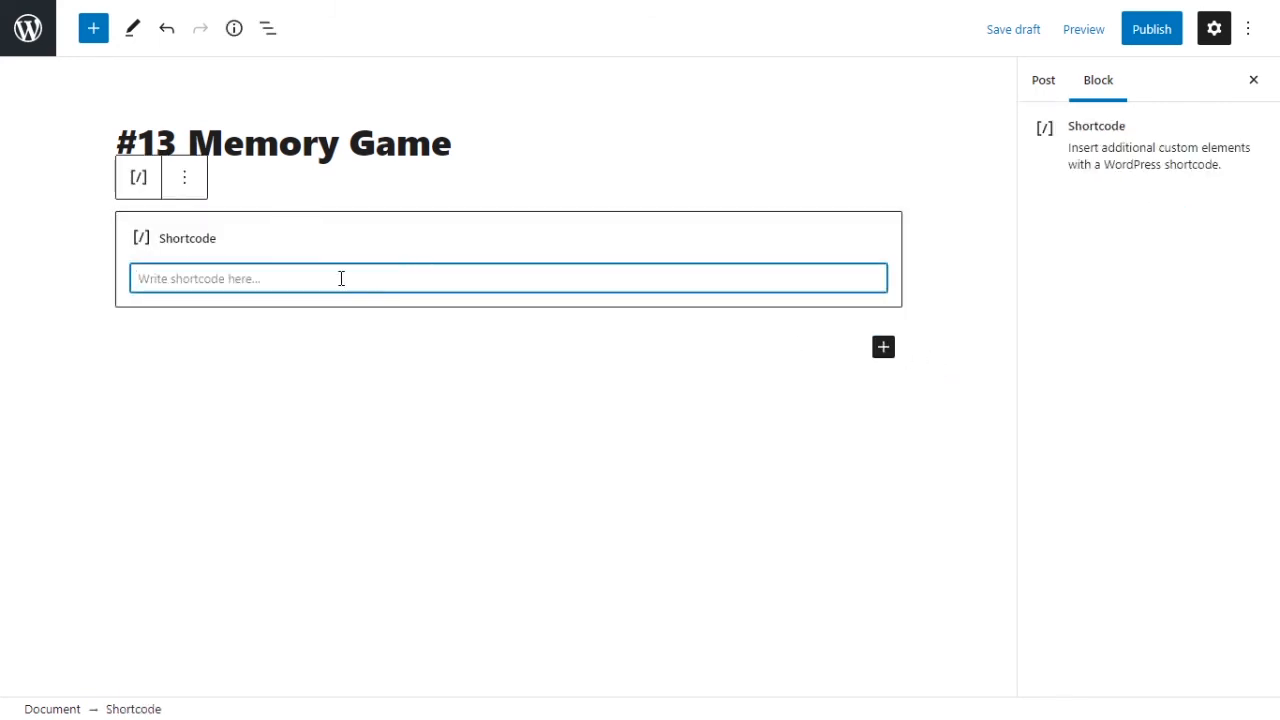
{"action": "key", "text": "ctrl+v"}
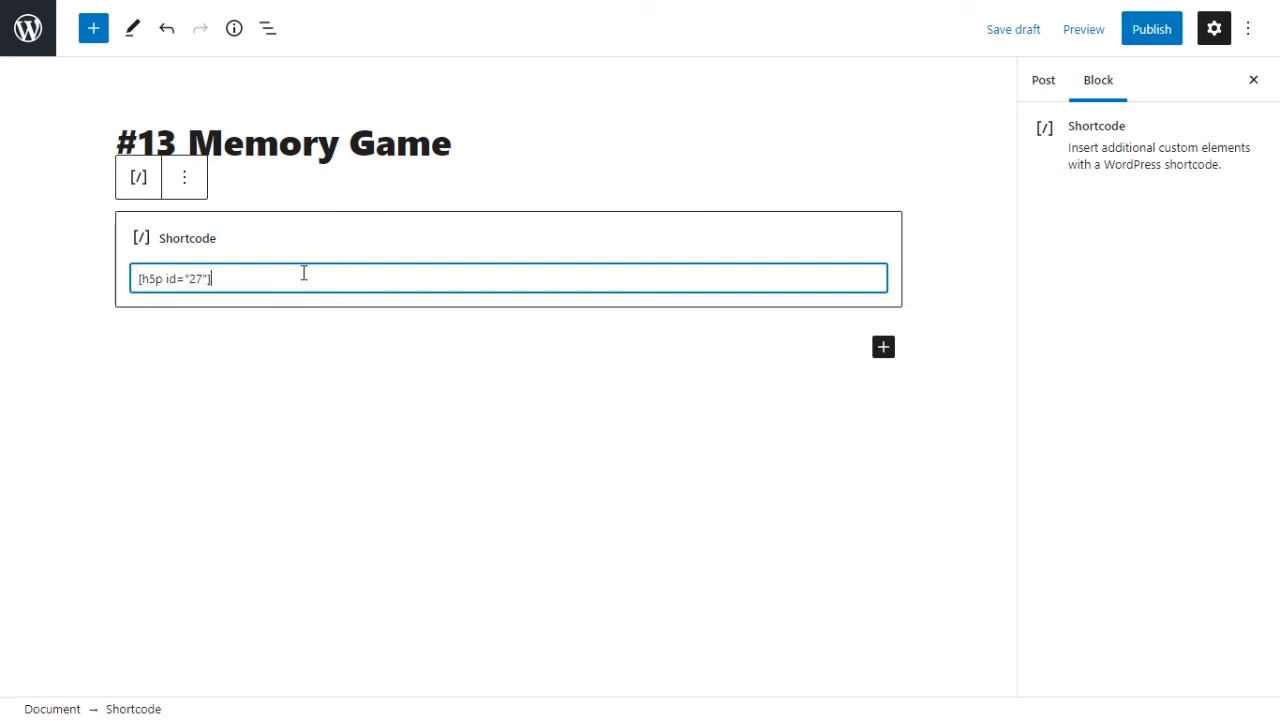
{"action": "left_click", "coordinate": [185, 328]}
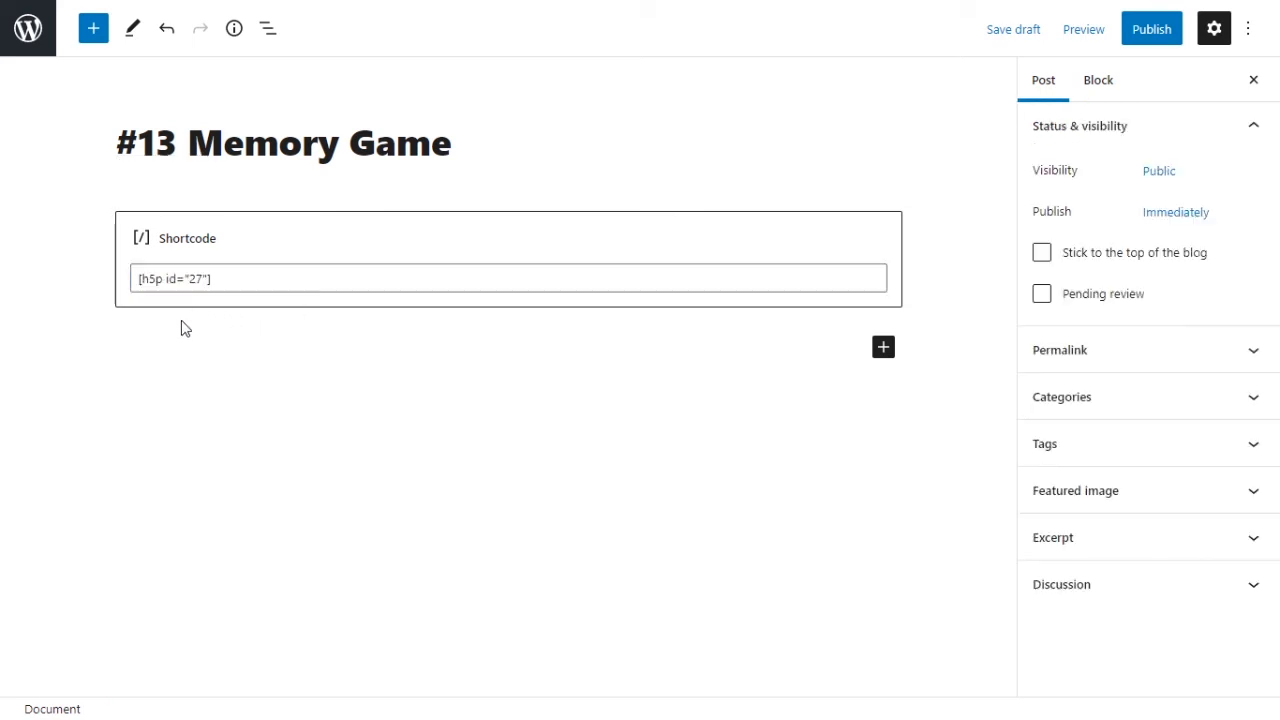
Publish the "#13 Memory Game" post and view it on the site
{"action": "left_click", "coordinate": [1153, 30]}
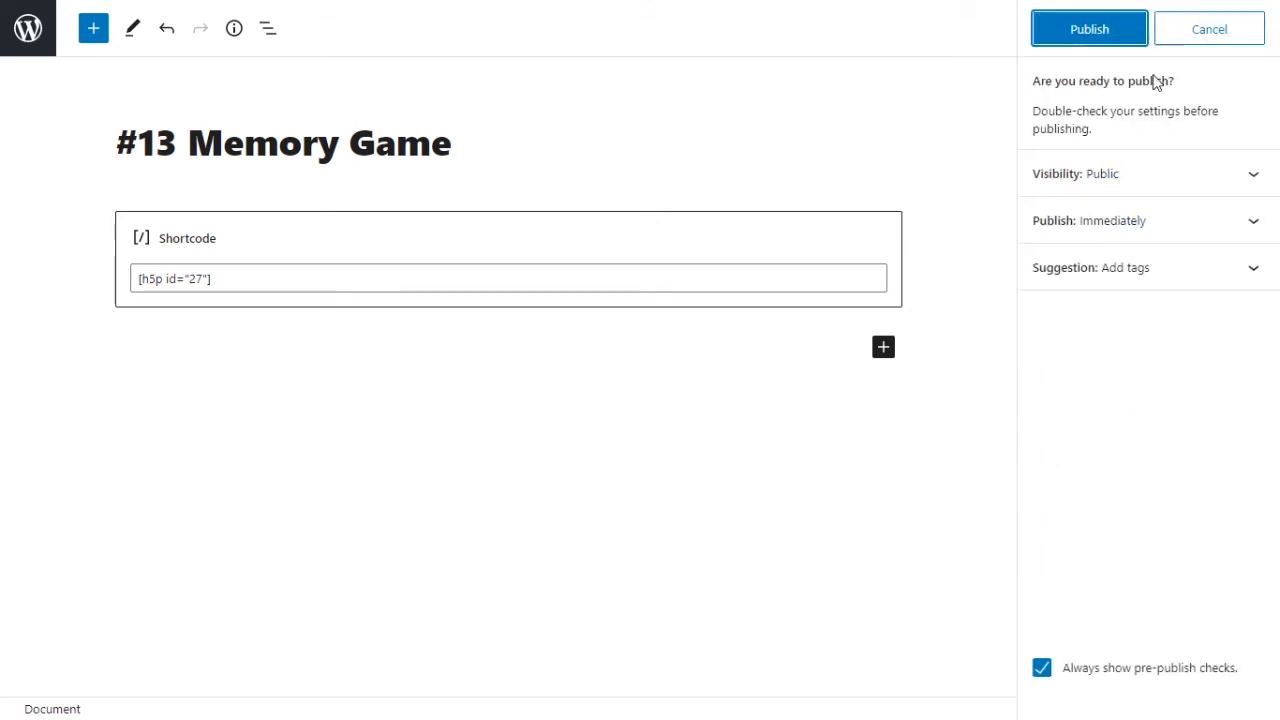
{"action": "left_click", "coordinate": [1110, 40]}
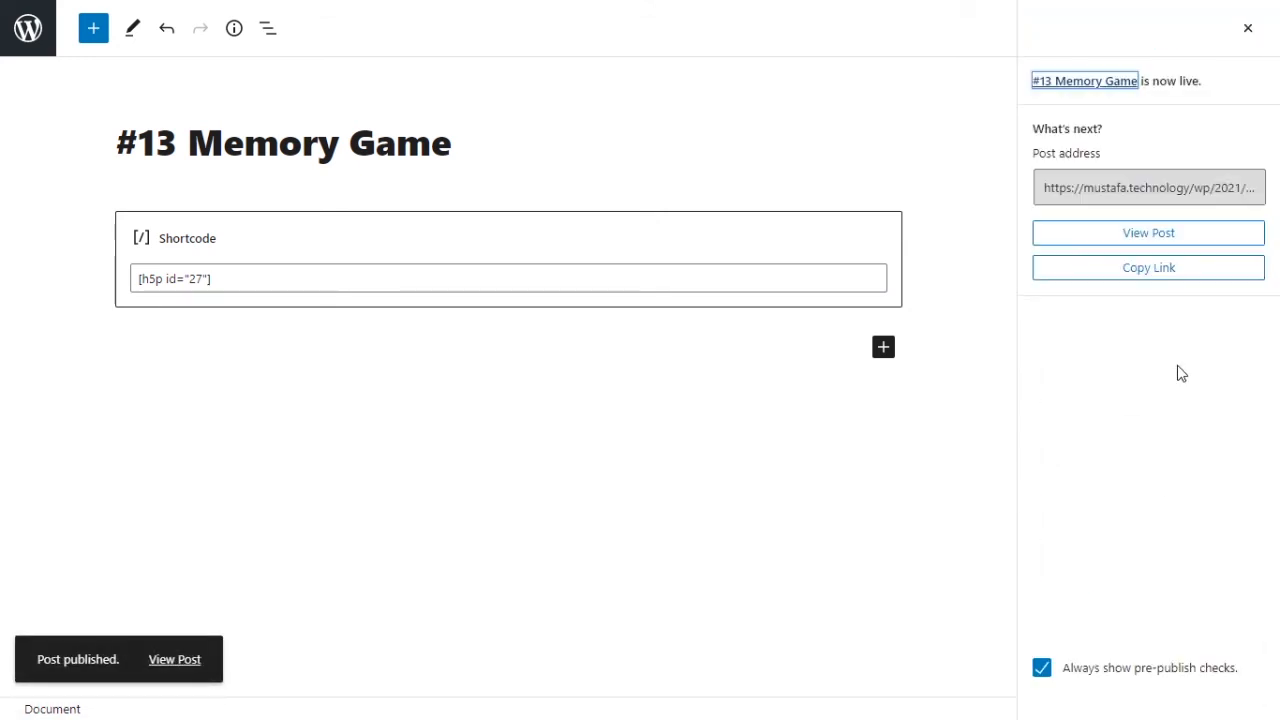
{"action": "left_click", "coordinate": [1091, 240]}
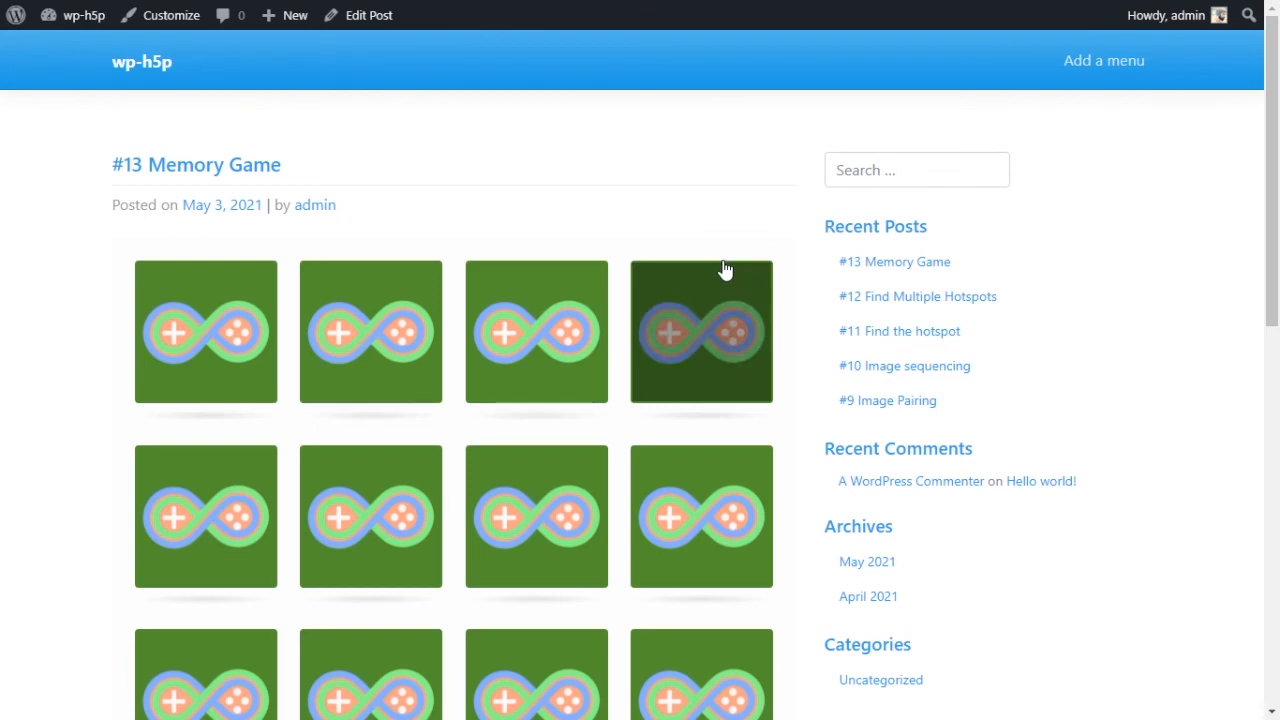
Look over the published post's card grid and the time spent and card turns counters beneath it
{"action": "scroll", "coordinate": [726, 271], "scroll_direction": "down", "scroll_amount": 1}
{"action": "scroll", "coordinate": [726, 271], "scroll_direction": "down", "scroll_amount": 1}
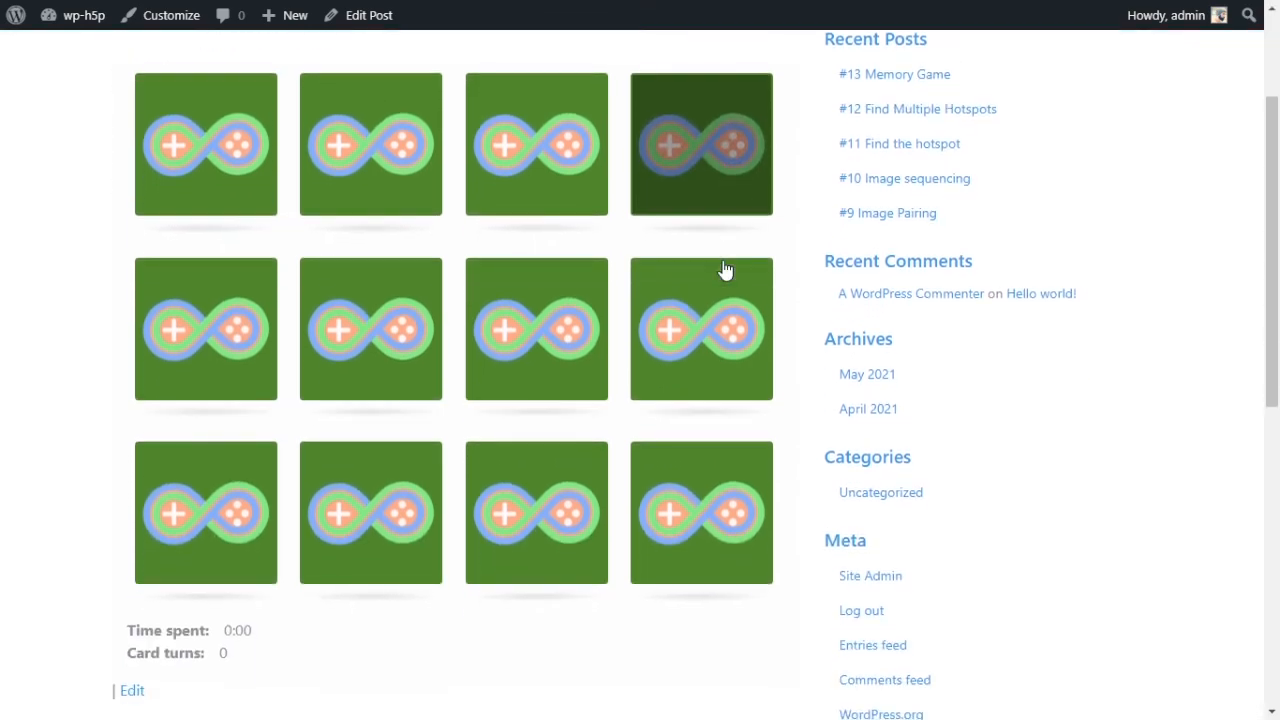
{"action": "scroll", "coordinate": [726, 271], "scroll_direction": "up", "scroll_amount": 1}
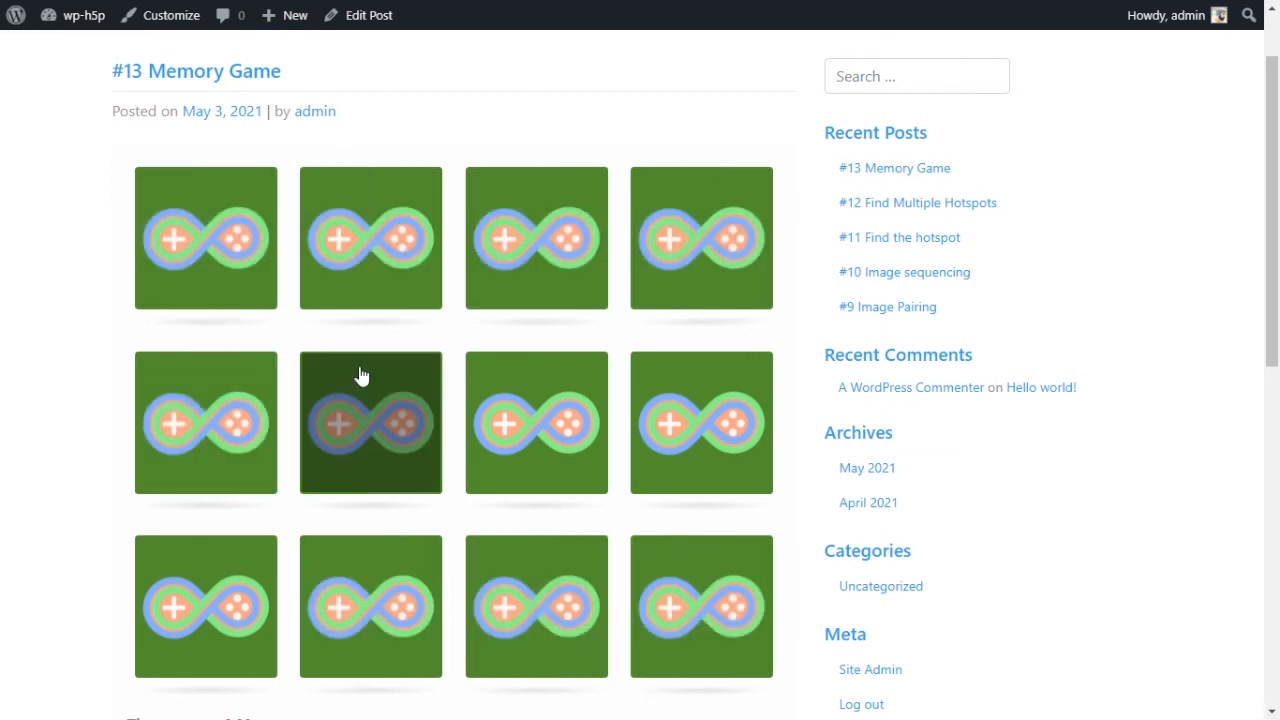
{"action": "scroll", "coordinate": [666, 386], "scroll_direction": "down", "scroll_amount": 2}
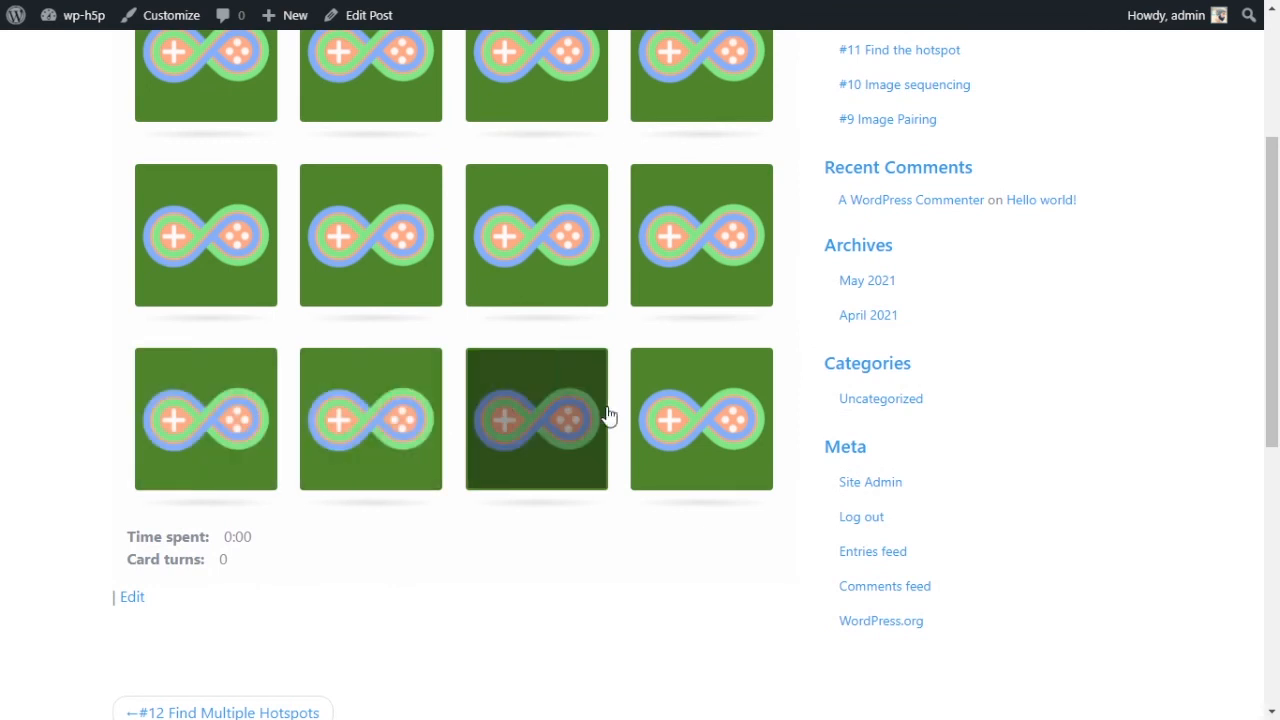
{"action": "scroll", "coordinate": [606, 414], "scroll_direction": "up", "scroll_amount": 1}
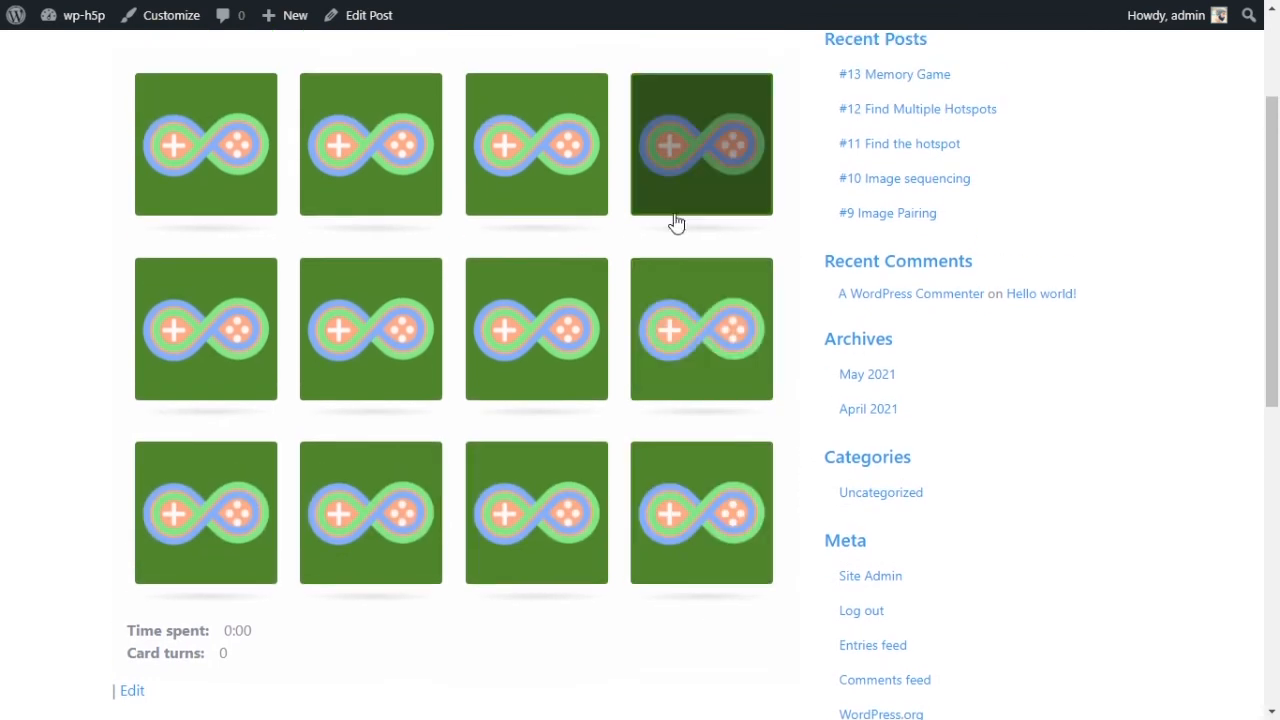
Turn over the Great Wall and Italian flag cards in the published game and check the time spent and card turns counters
{"action": "left_click", "coordinate": [223, 171]}
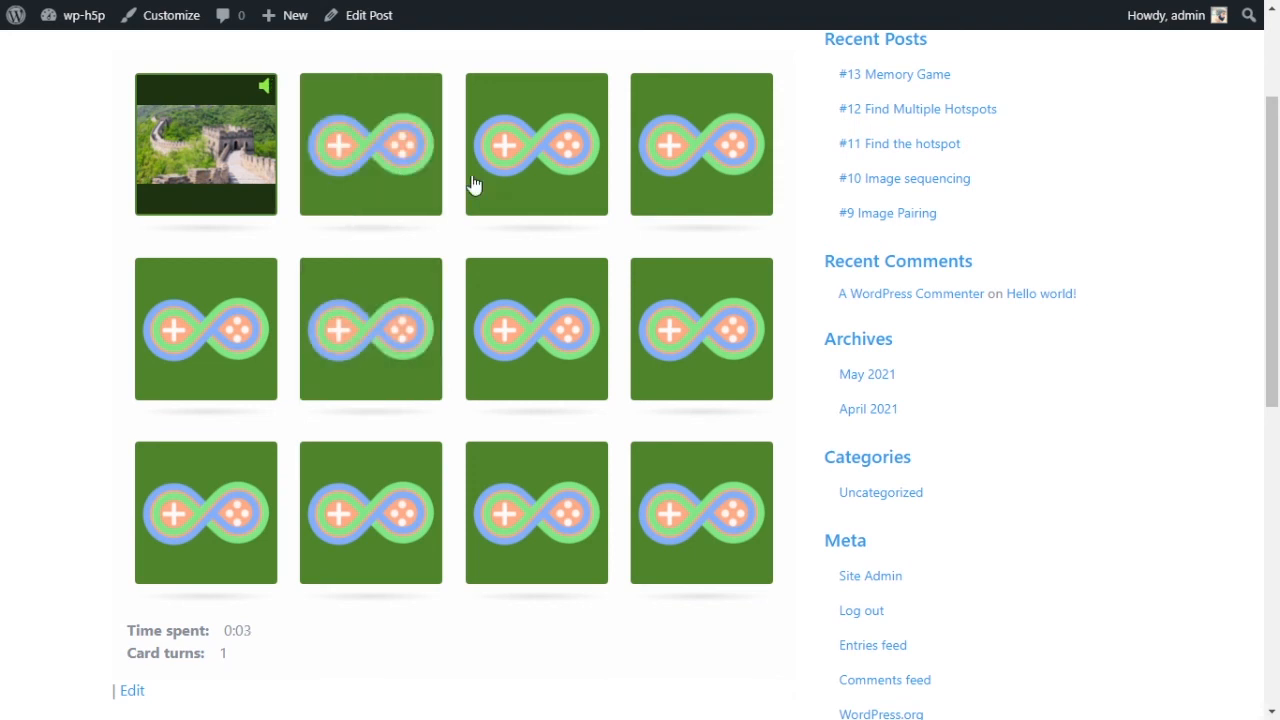
{"action": "left_click", "coordinate": [550, 198]}
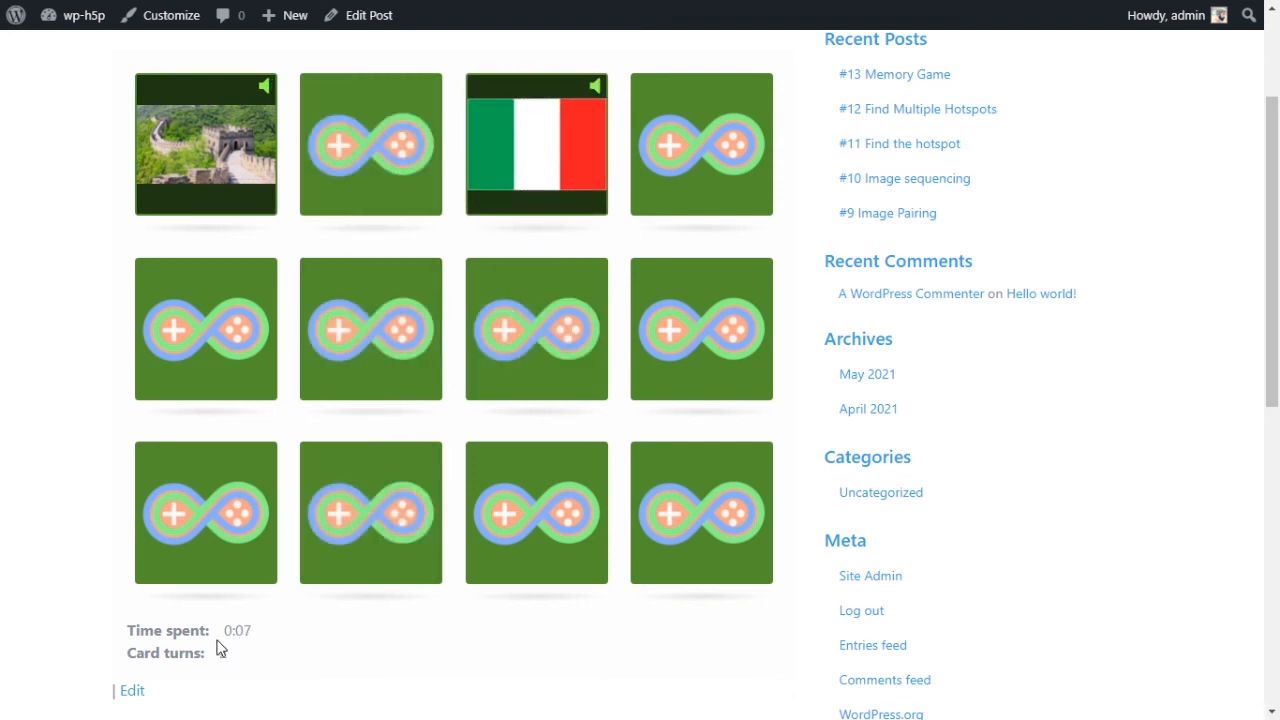
{"action": "left_click_drag", "start_coordinate": [138, 625], "coordinate": [252, 630]}
{"action": "left_click", "coordinate": [251, 627]}
{"action": "left_click_drag", "start_coordinate": [138, 655], "coordinate": [240, 660]}
{"action": "left_click", "coordinate": [241, 659]}
Turn over the American flag and Chinese flag cards, pair the Great Wall with the Chinese flag, and dismiss the match feedback
{"action": "left_click", "coordinate": [261, 307]}
{"action": "left_click", "coordinate": [520, 336]}
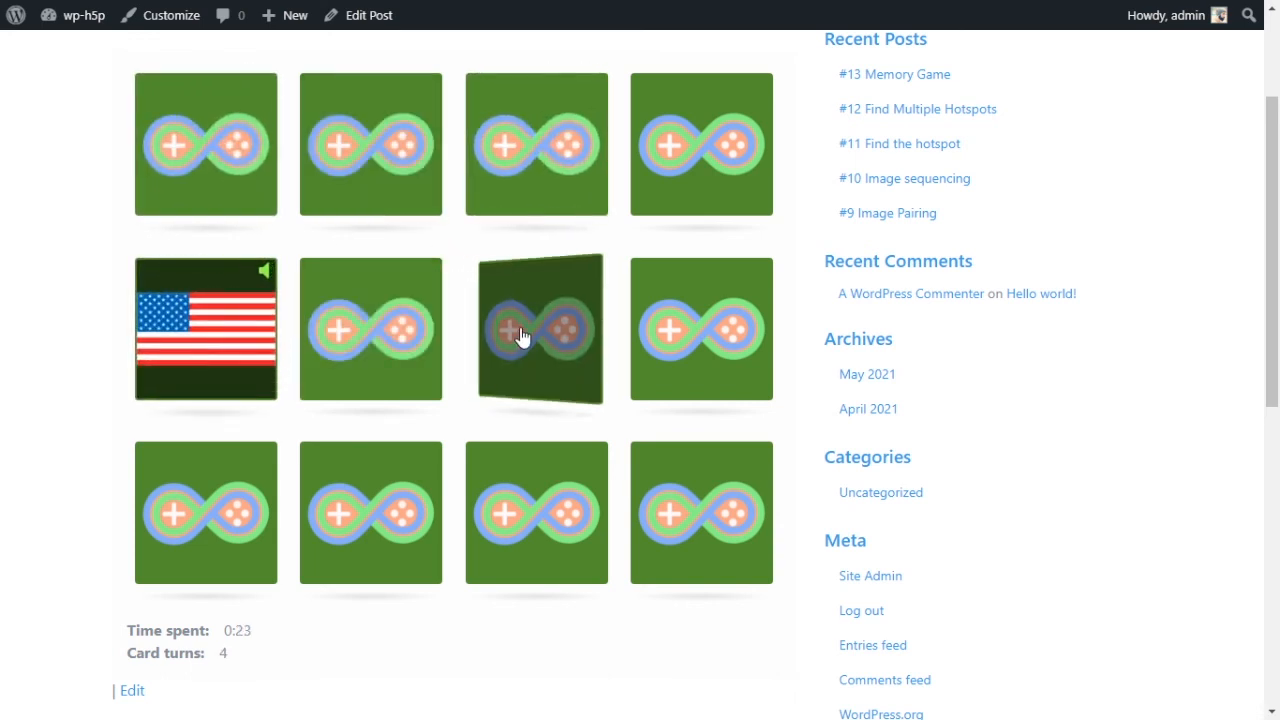
{"action": "left_click", "coordinate": [230, 150]}
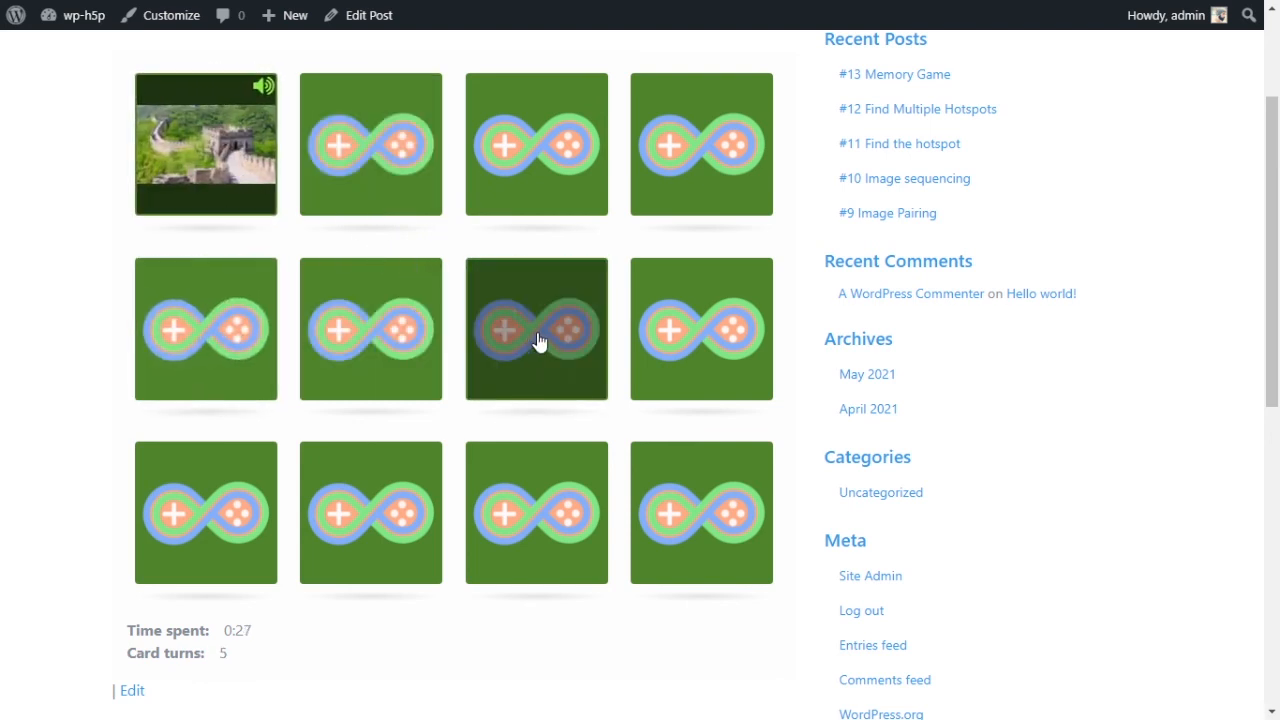
{"action": "left_click", "coordinate": [543, 344]}
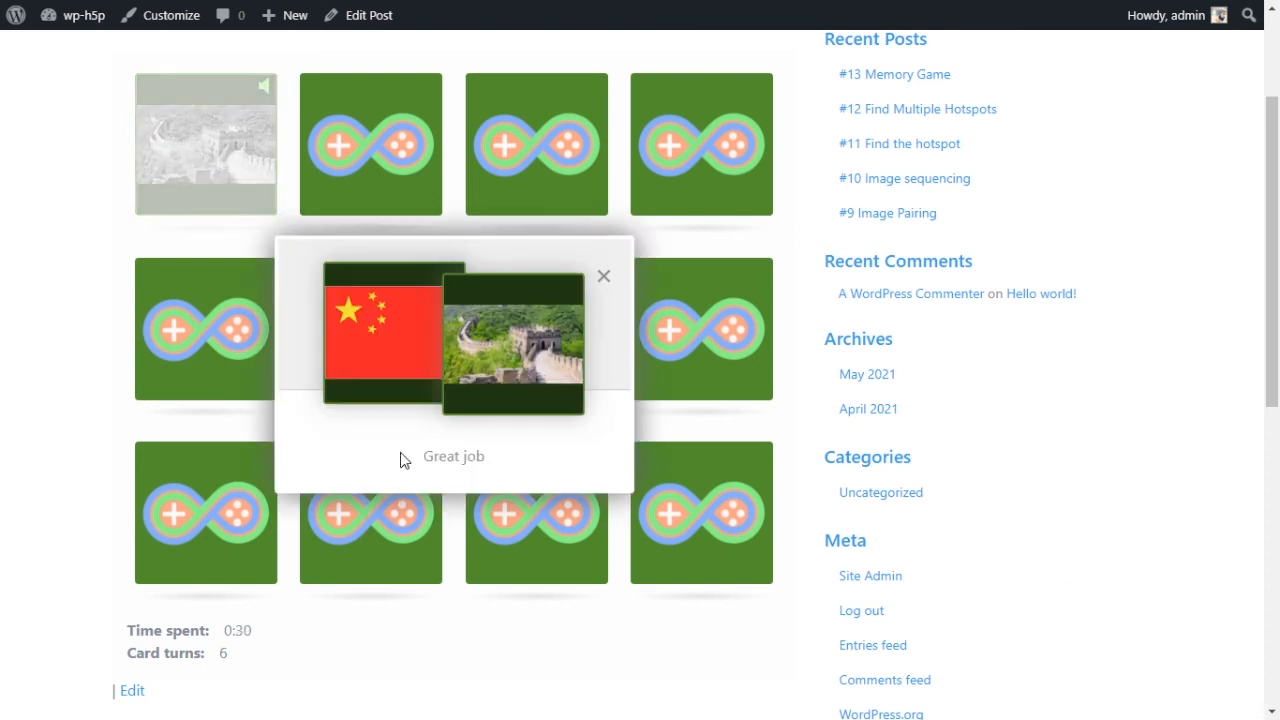
{"action": "left_click", "coordinate": [603, 276]}
Pair the Russian flag card with the hilltop statue card and dismiss the match feedback
{"action": "left_click", "coordinate": [648, 210]}
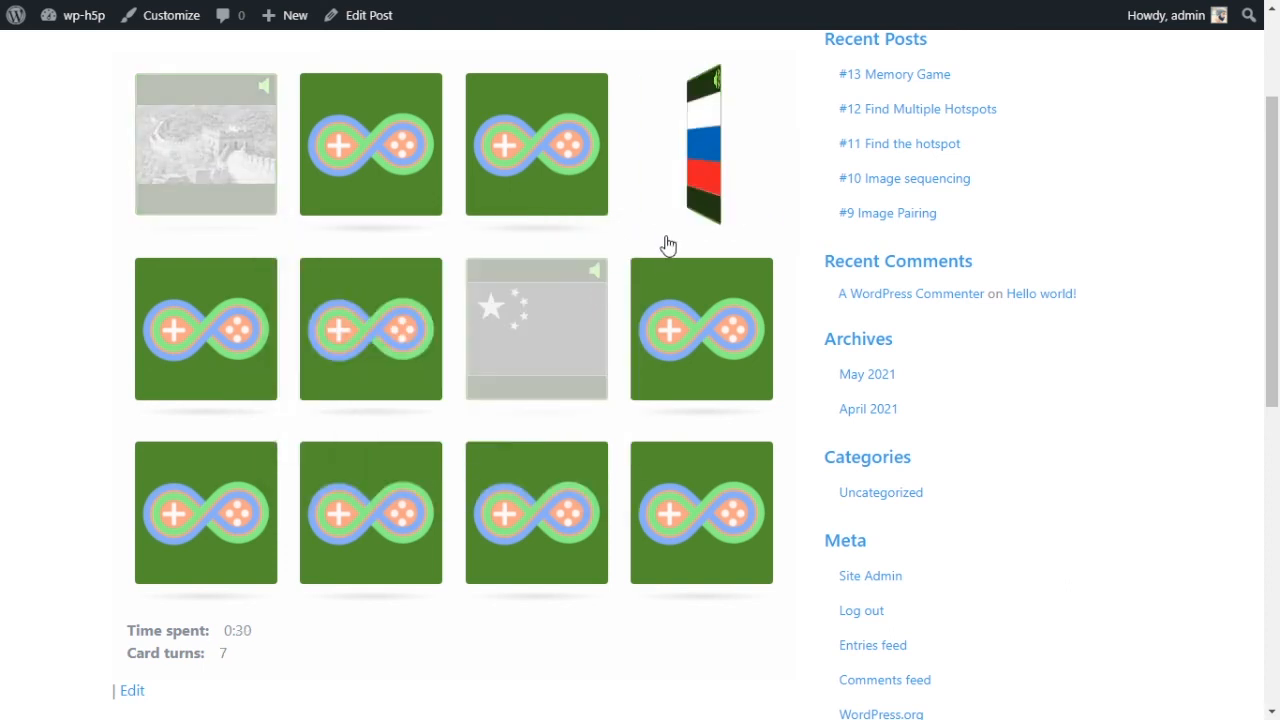
{"action": "left_click", "coordinate": [657, 337]}
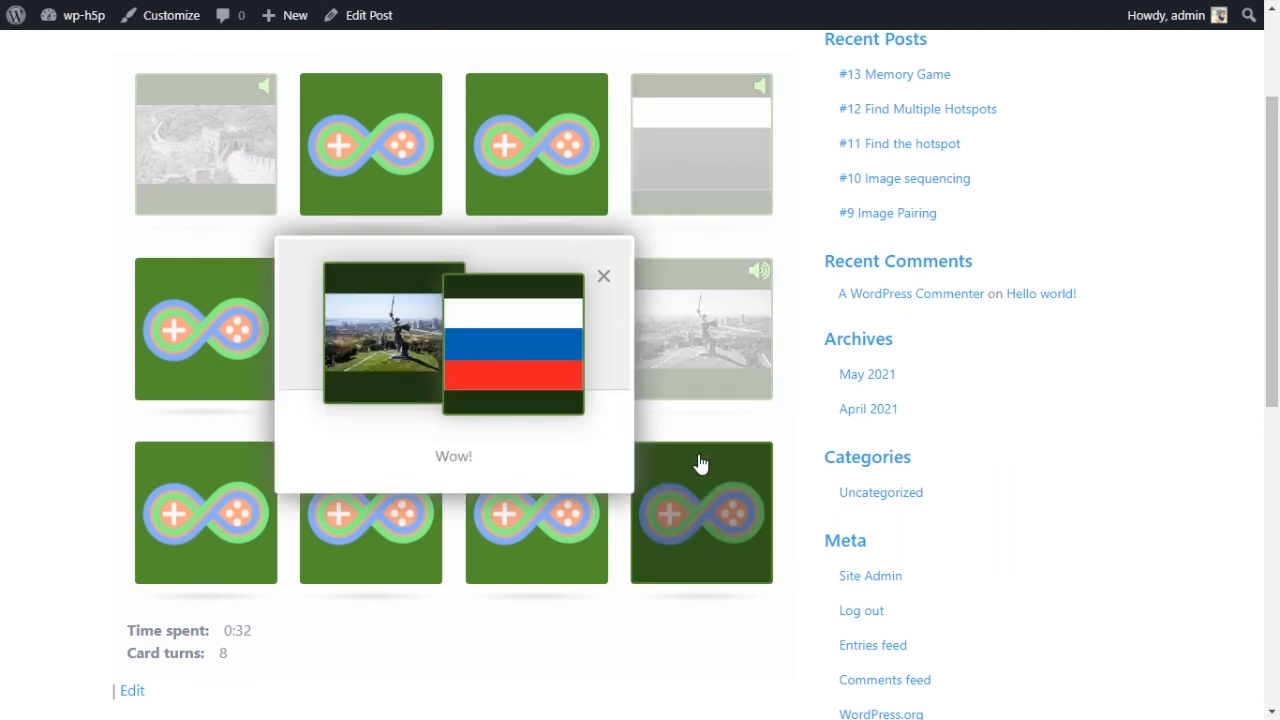
{"action": "left_click", "coordinate": [600, 277]}
Turn over the Japanese flag and Big Ben cards, pair the American flag with the Statue of Liberty, and dismiss the match feedback
{"action": "left_click", "coordinate": [720, 523]}
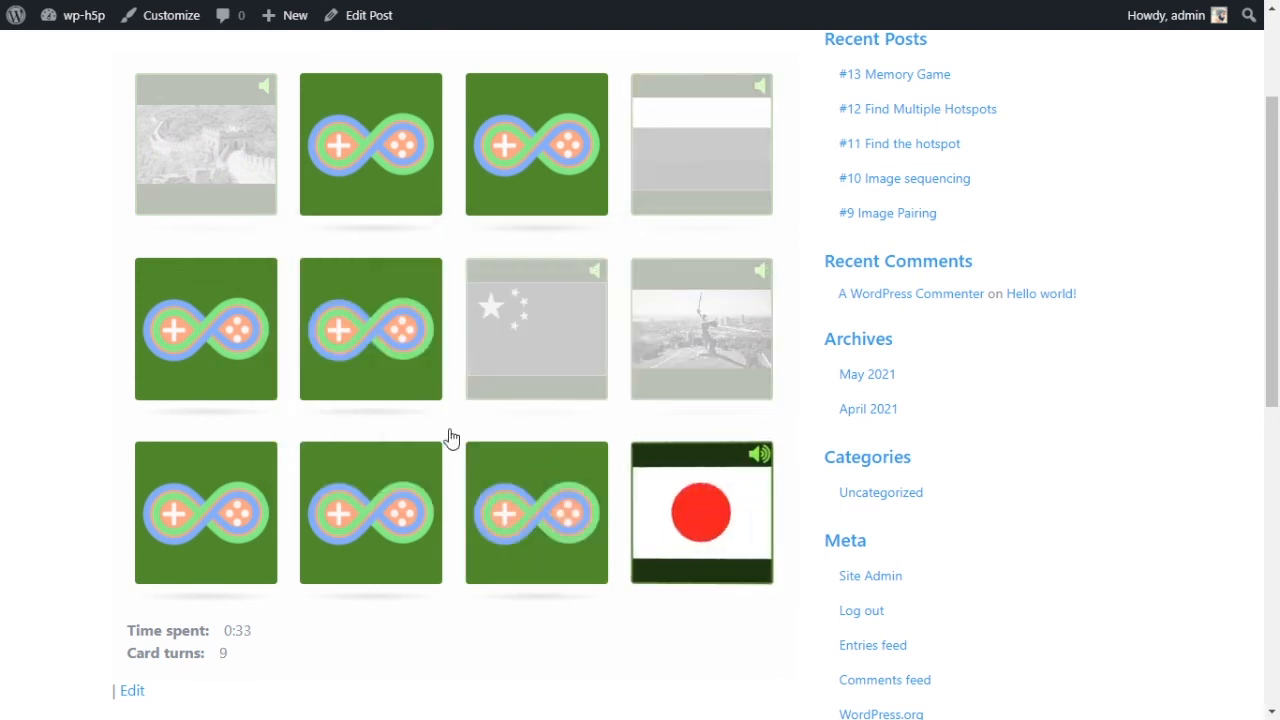
{"action": "left_click", "coordinate": [335, 345]}
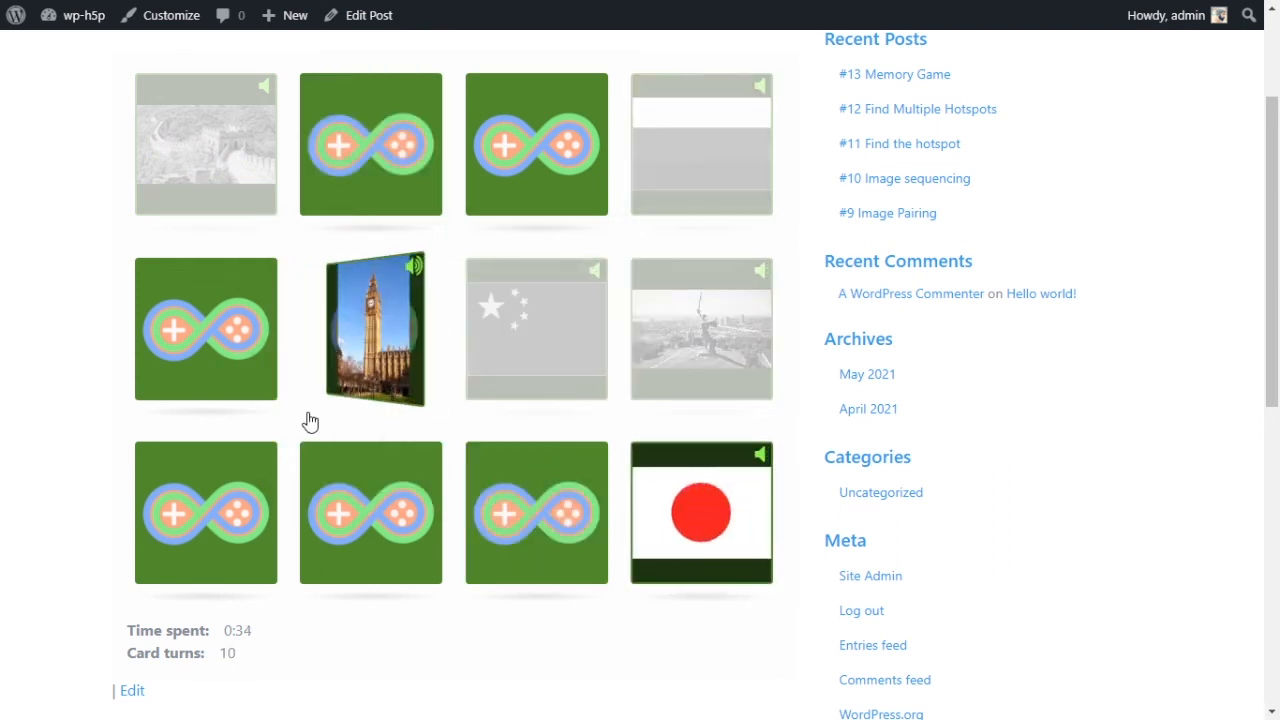
{"action": "left_click", "coordinate": [166, 360]}
{"action": "left_click", "coordinate": [366, 502]}
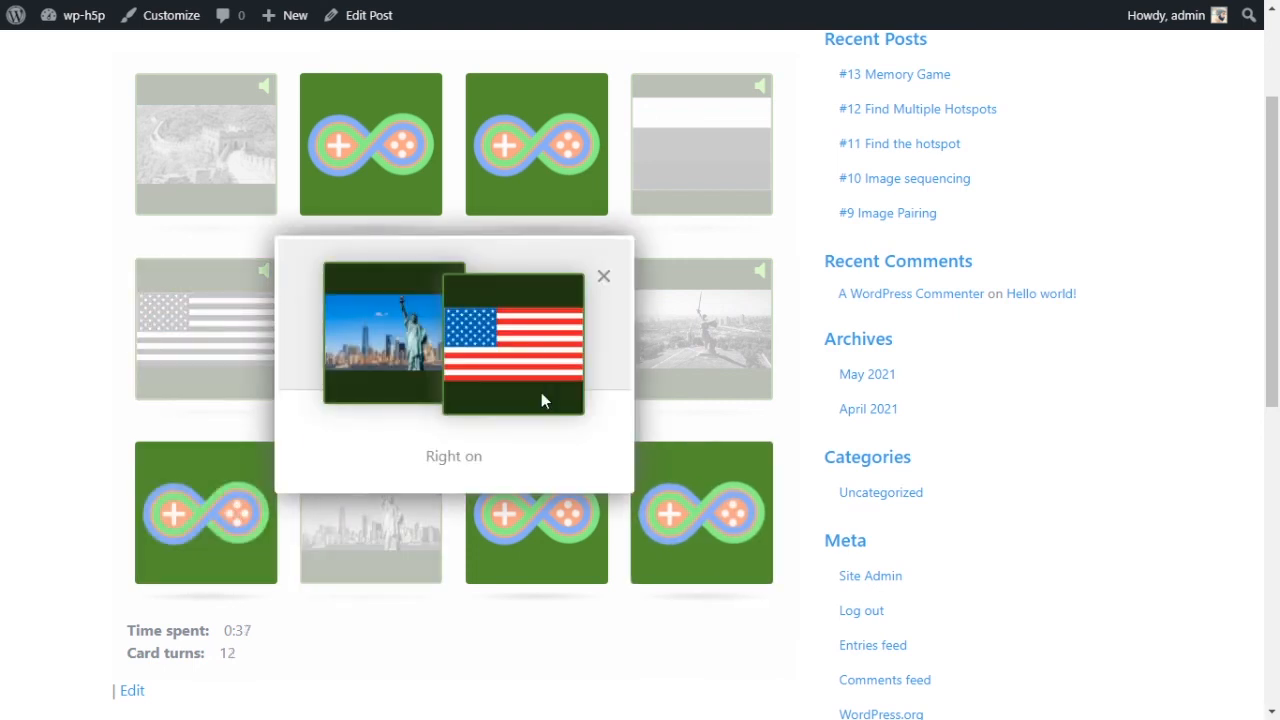
{"action": "left_click", "coordinate": [603, 275]}
Turn over the British flag and crowded city crossing cards, pair the crossing with the Japanese flag, and dismiss the match feedback
{"action": "left_click", "coordinate": [168, 518]}
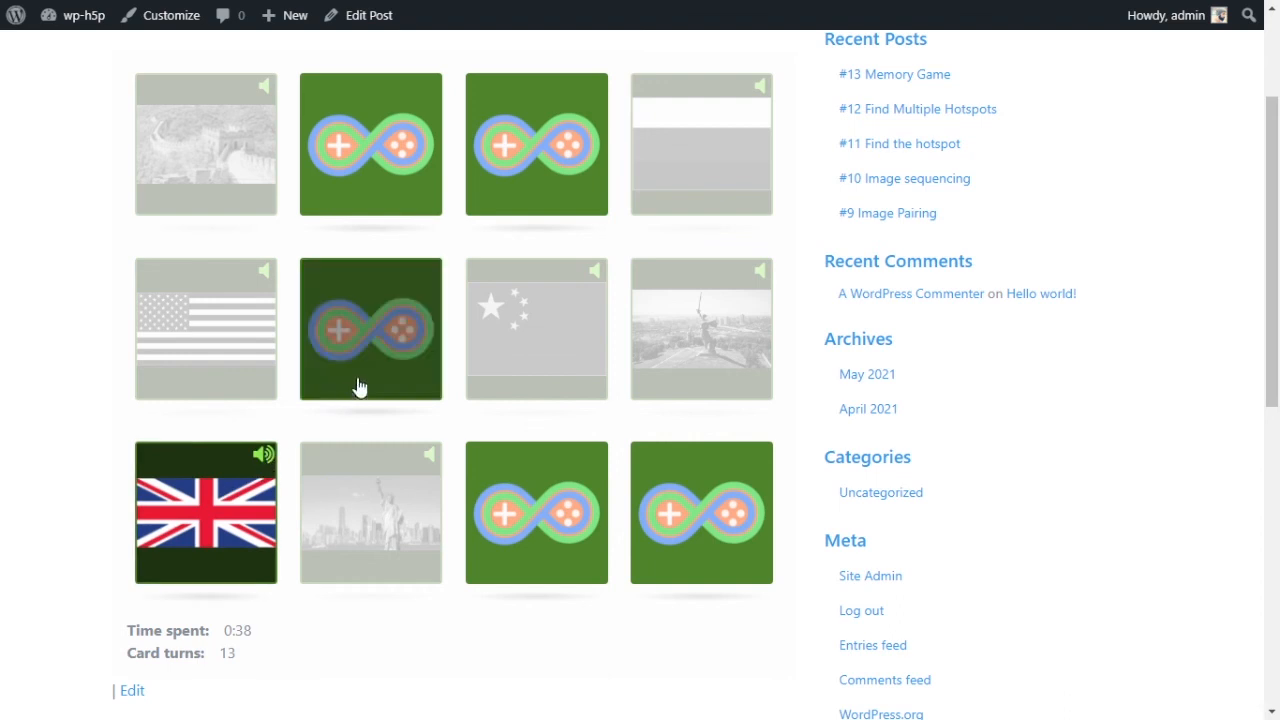
{"action": "left_click", "coordinate": [591, 542]}
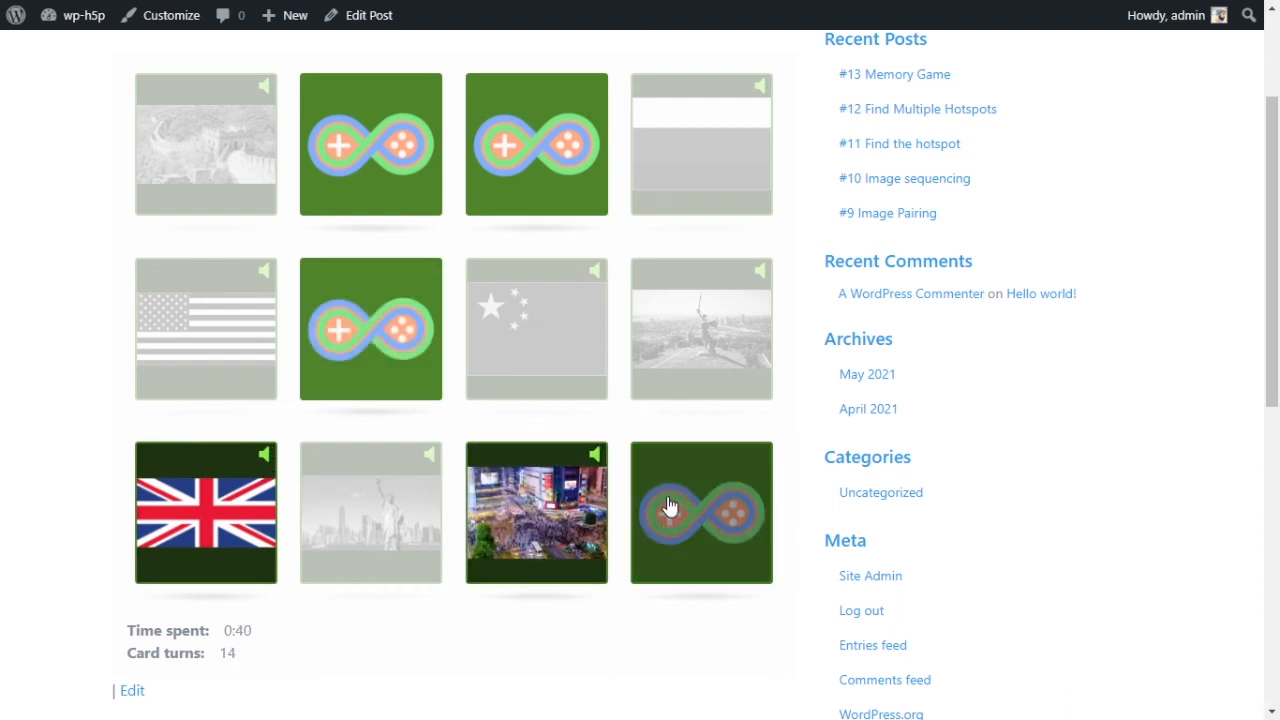
{"action": "left_click", "coordinate": [678, 515]}
{"action": "left_click", "coordinate": [578, 524]}
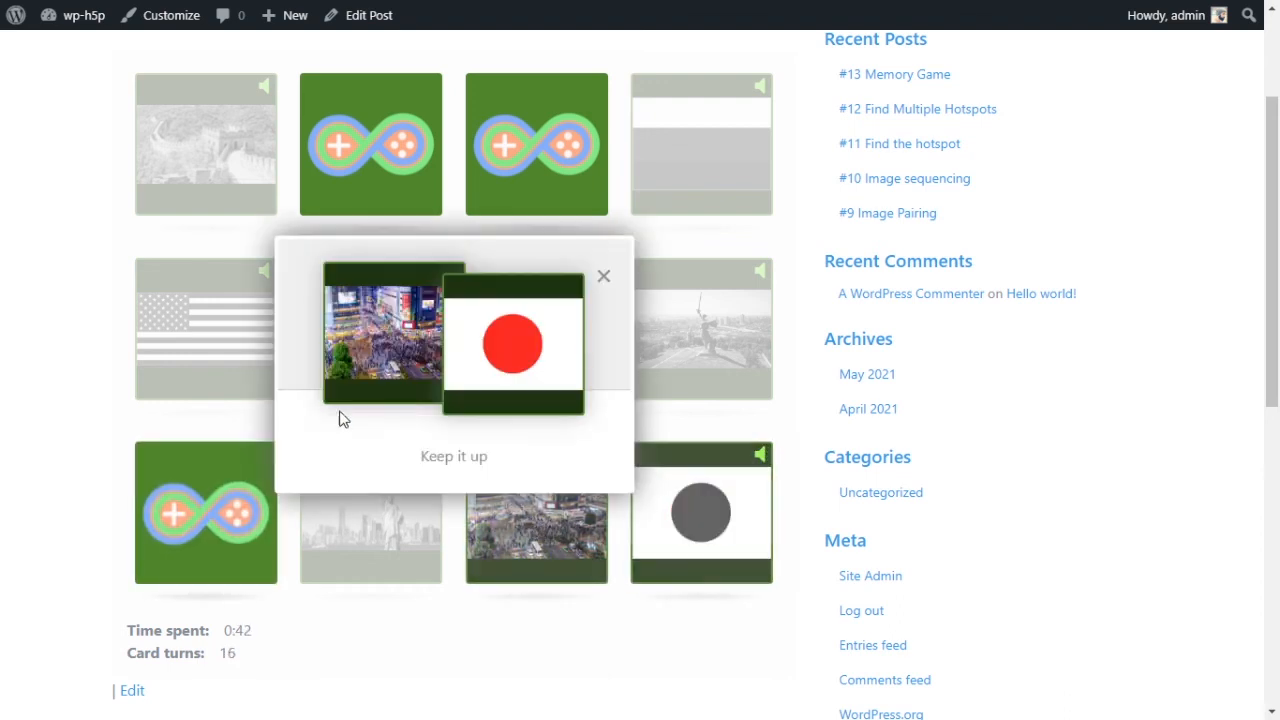
{"action": "left_click", "coordinate": [181, 307]}
Pair the Big Ben card with the British flag card and dismiss the match feedback
{"action": "left_click", "coordinate": [311, 314]}
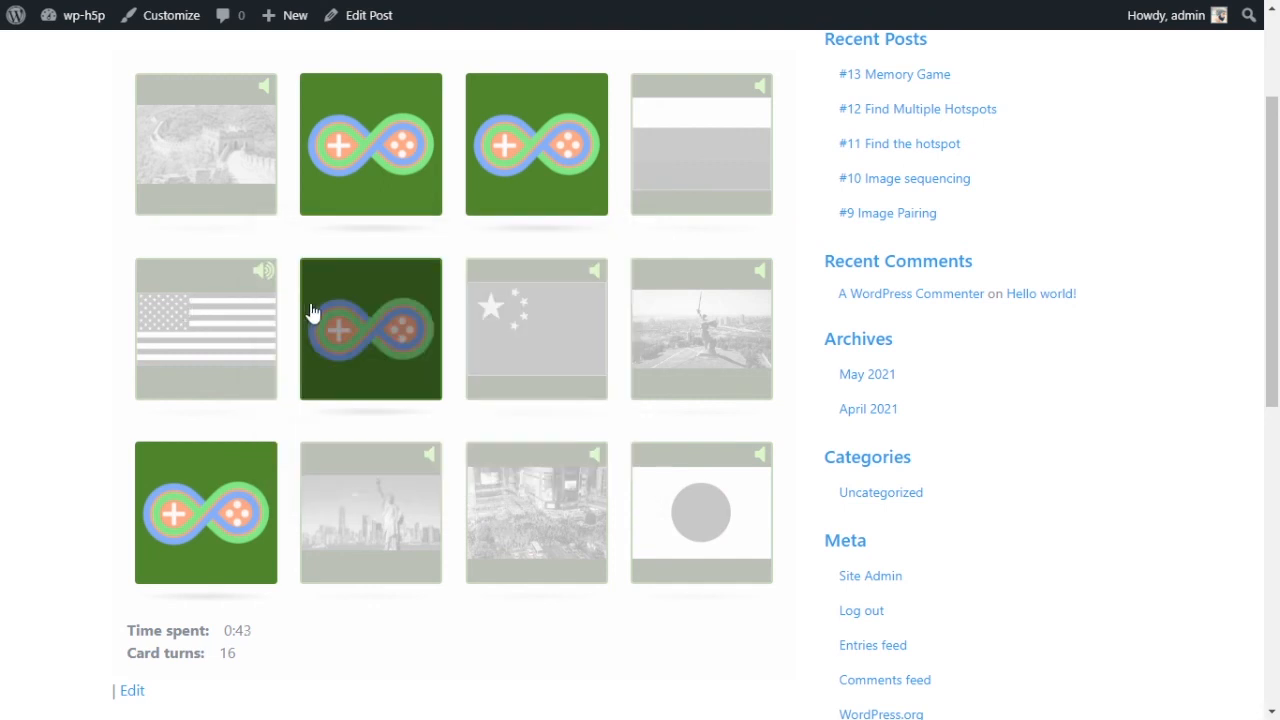
{"action": "left_click", "coordinate": [150, 552]}
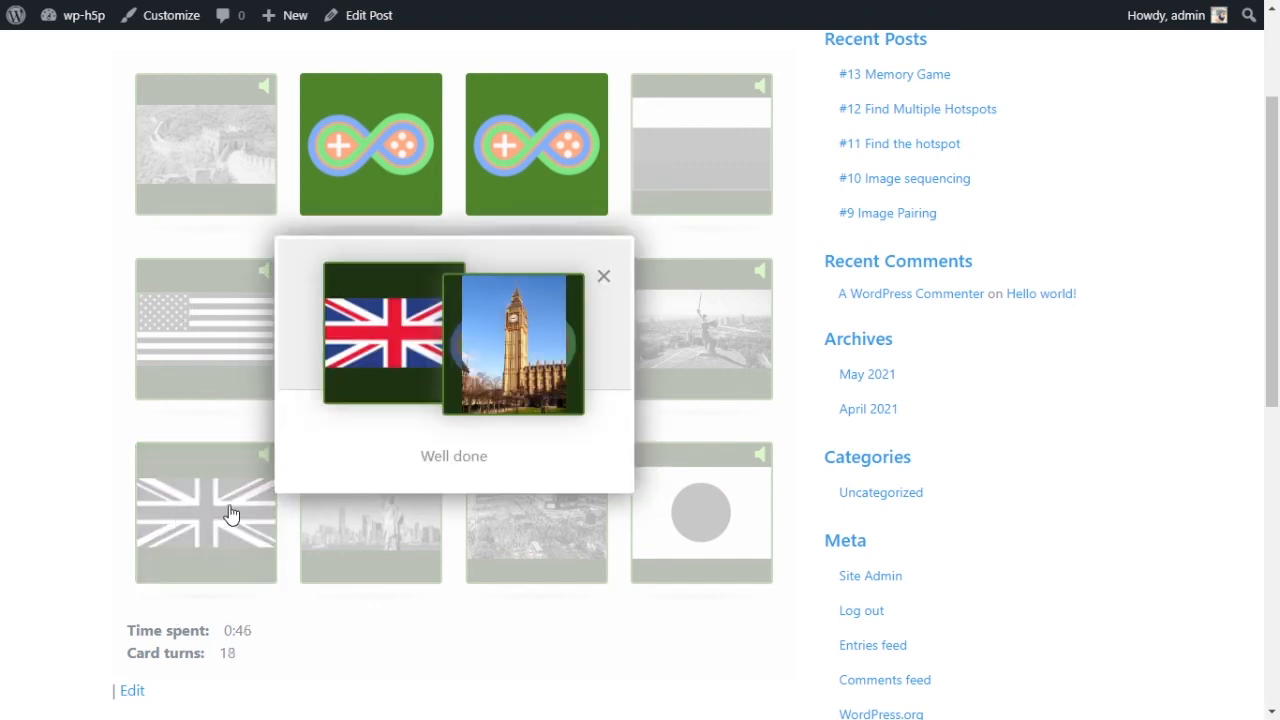
{"action": "left_click", "coordinate": [167, 406]}
{"action": "left_click", "coordinate": [375, 334]}
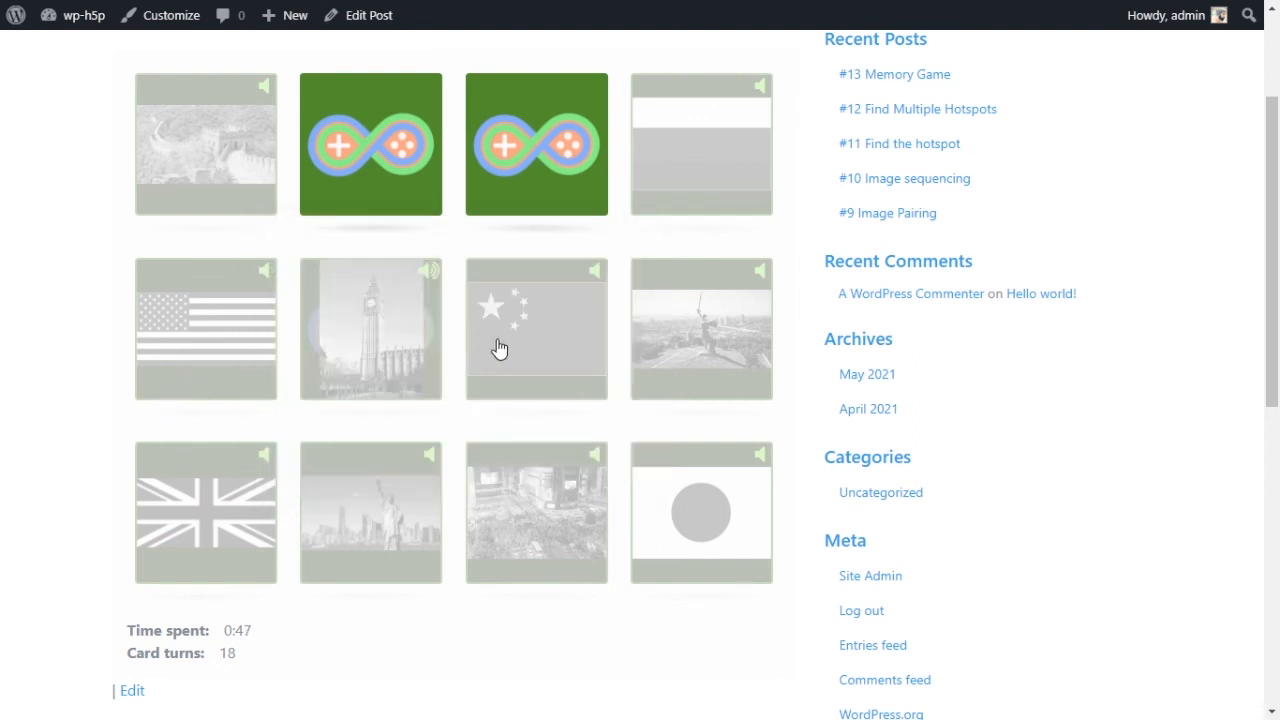
{"action": "left_click", "coordinate": [597, 271]}
Finish the game by pairing the Leaning Tower of Pisa with the Italian flag and dismissing the match feedback
{"action": "left_click", "coordinate": [385, 152]}
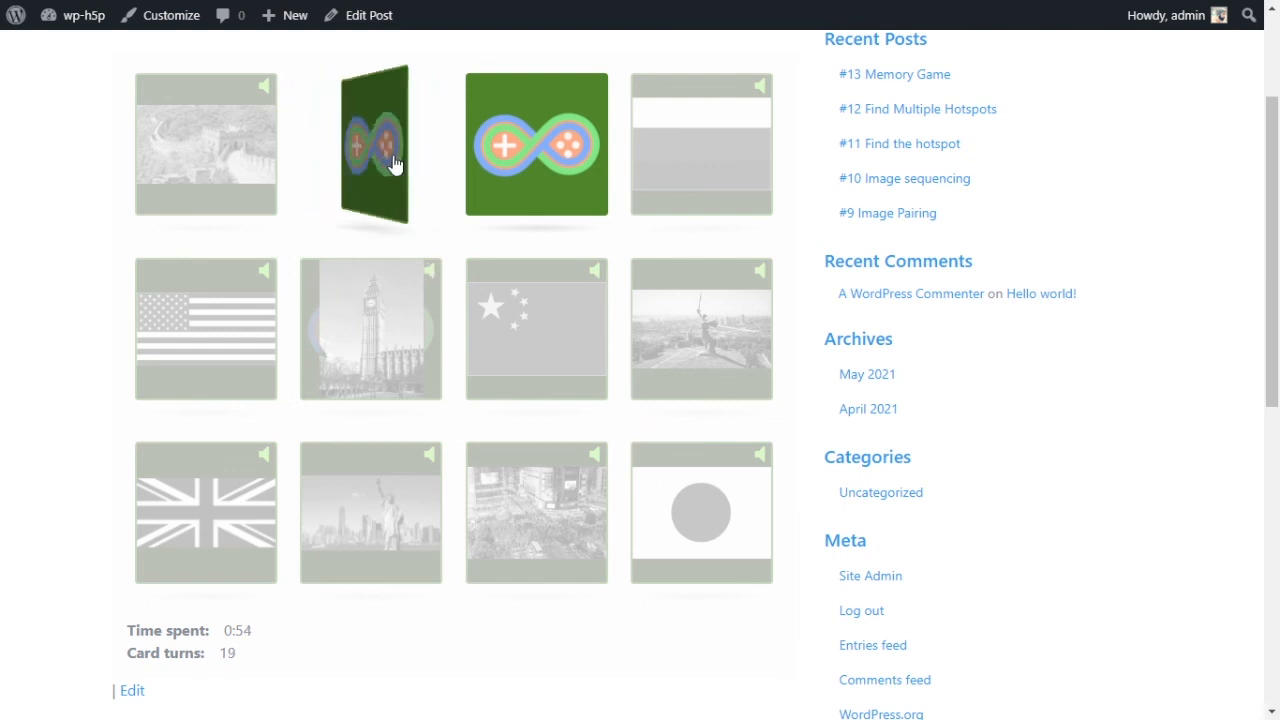
{"action": "left_click", "coordinate": [556, 165]}
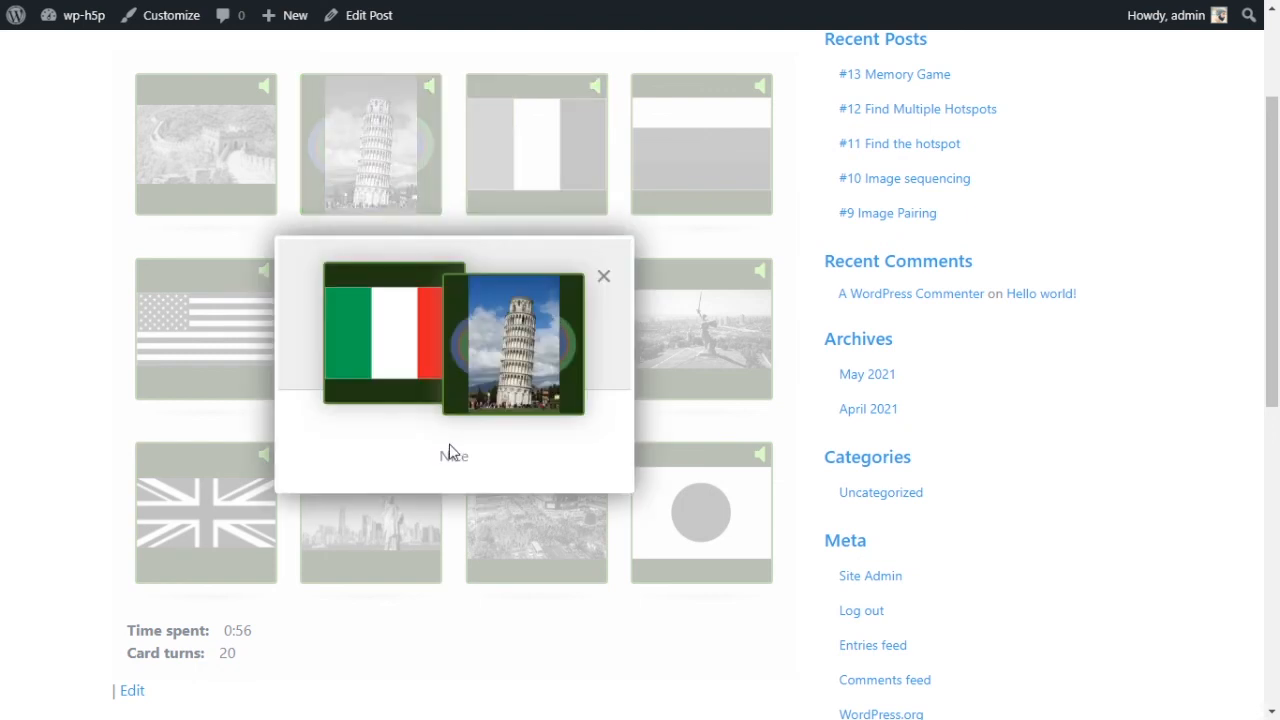
{"action": "left_click", "coordinate": [256, 441]}
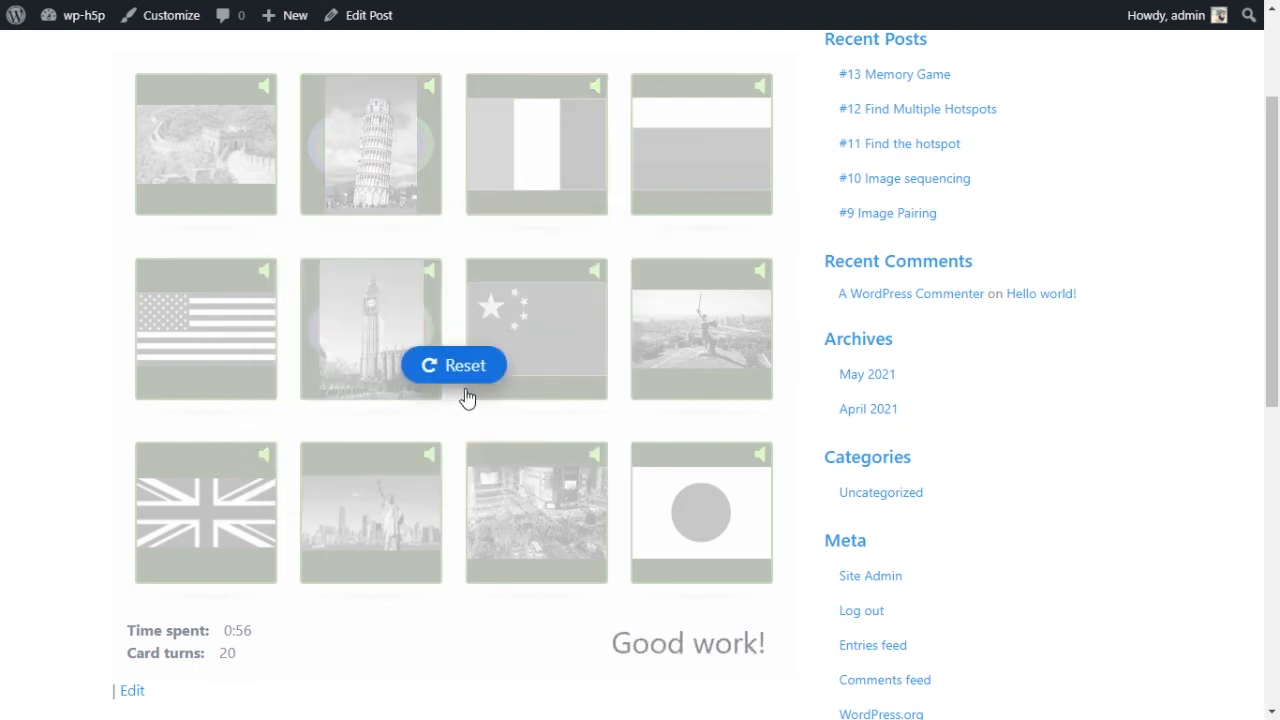
Review the completed game's closing message, time spent, card turns and reset option on the published post
{"action": "left_click_drag", "start_coordinate": [617, 645], "coordinate": [770, 652]}
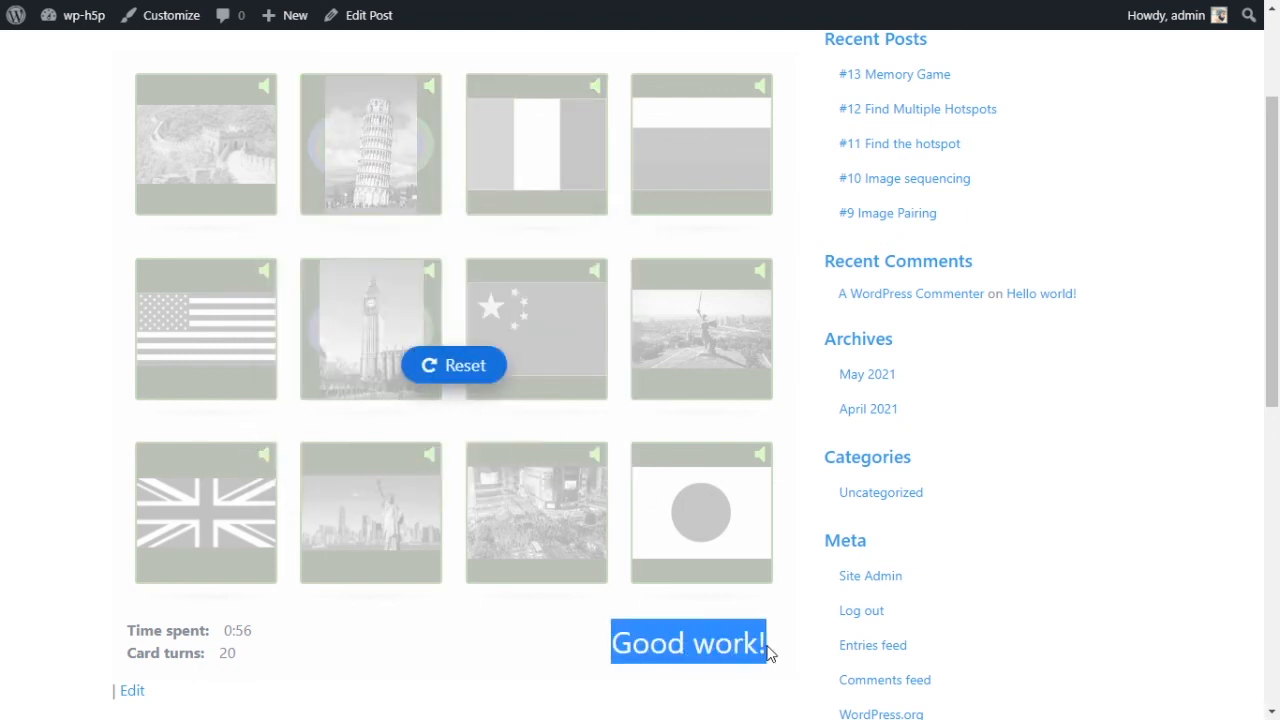
{"action": "left_click_drag", "start_coordinate": [123, 630], "coordinate": [275, 640]}
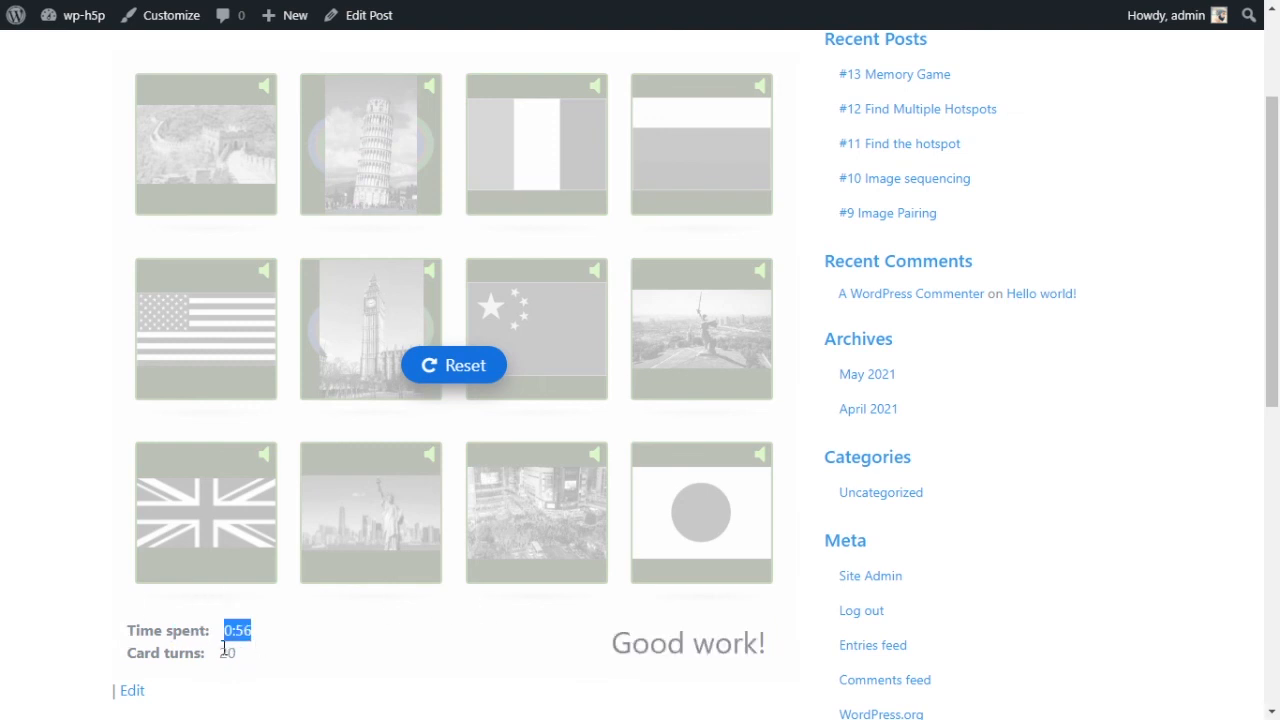
{"action": "left_click_drag", "start_coordinate": [222, 649], "coordinate": [234, 652]}
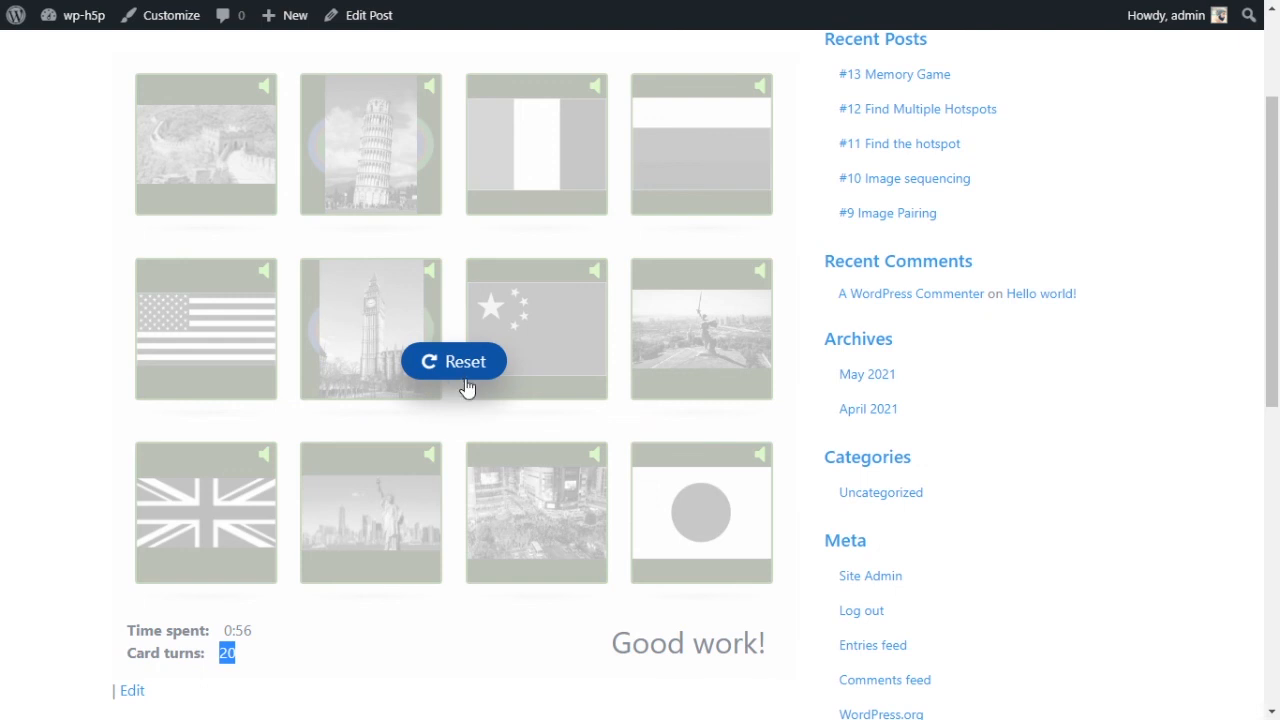
{"action": "scroll", "coordinate": [571, 423], "scroll_direction": "up", "scroll_amount": 1}
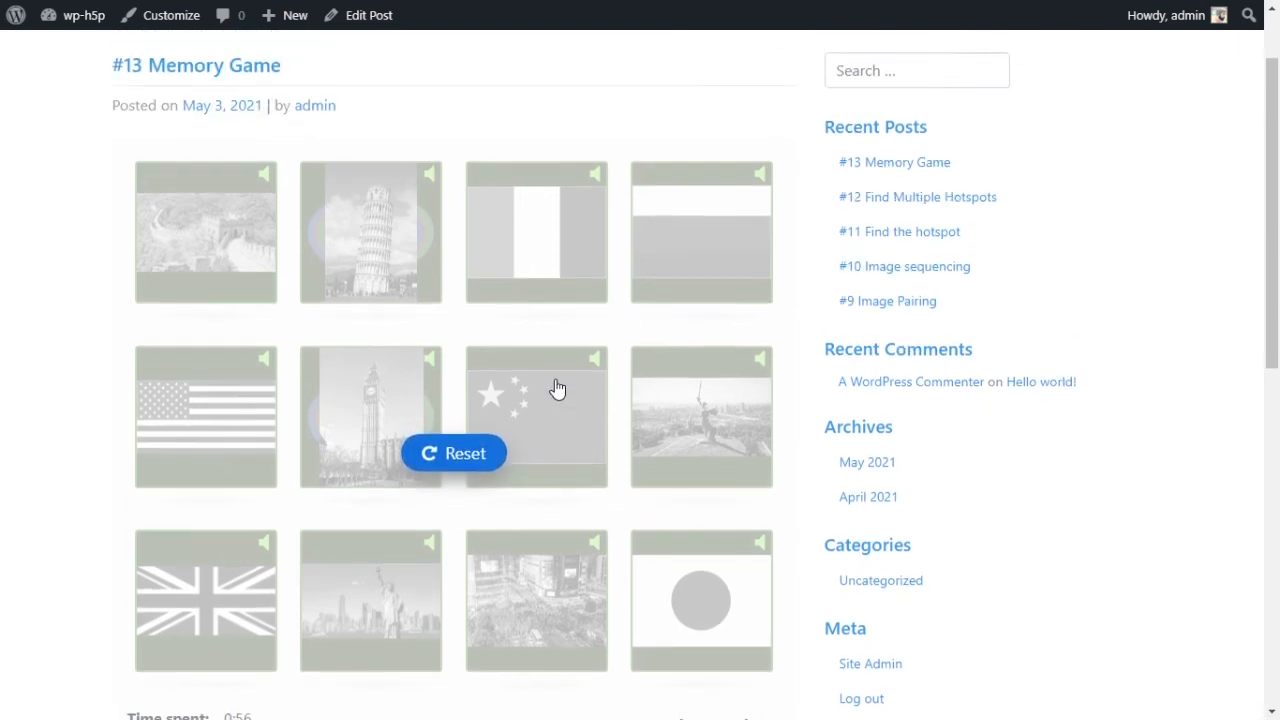
{"action": "scroll", "coordinate": [557, 390], "scroll_direction": "down", "scroll_amount": 1}
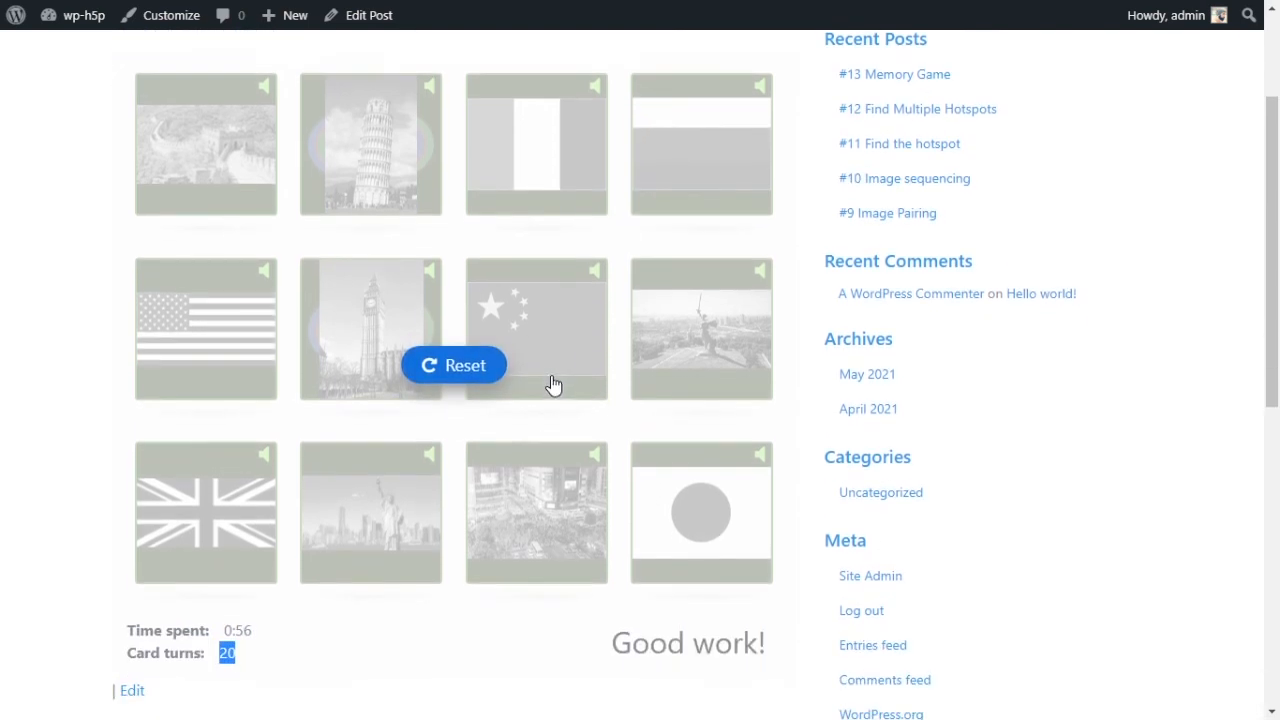
{"action": "scroll", "coordinate": [551, 385], "scroll_direction": "up", "scroll_amount": 1}
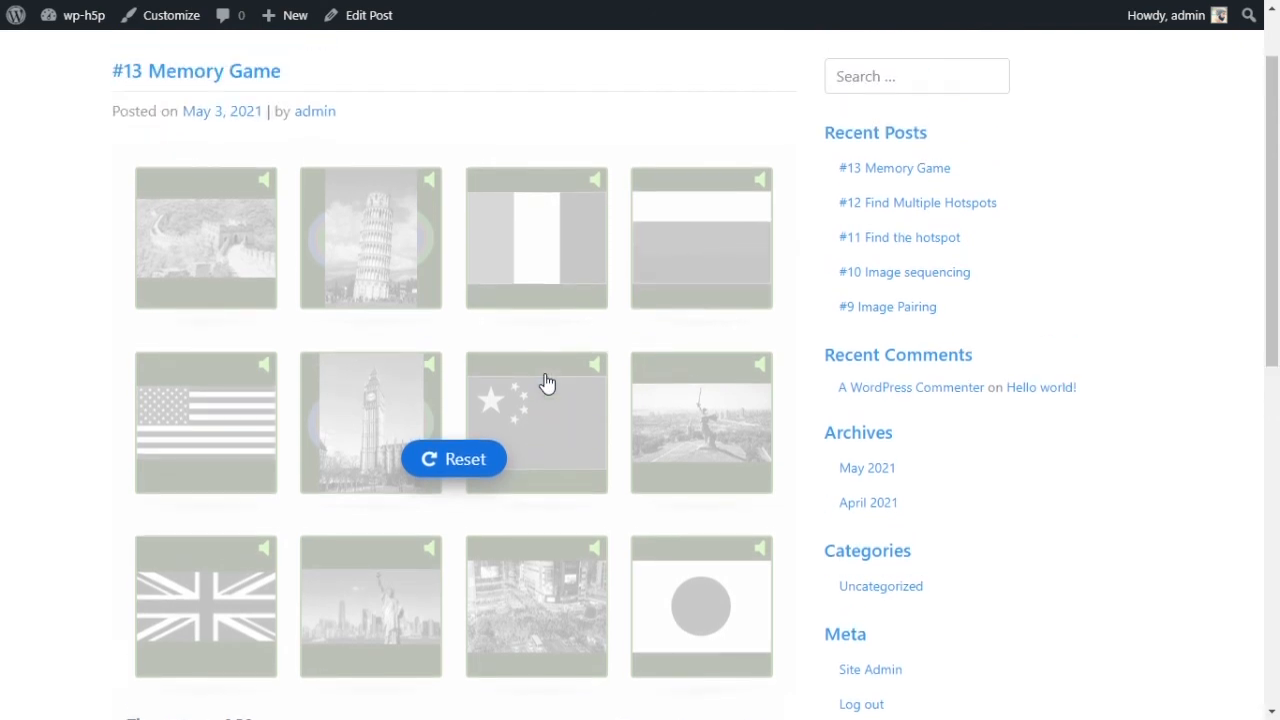